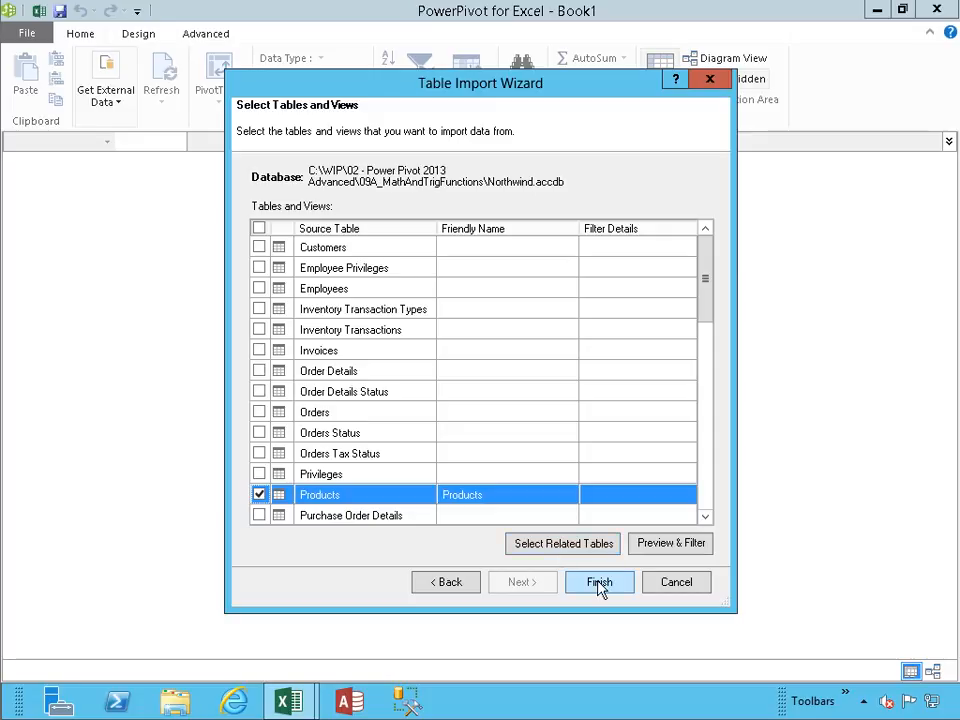
# - Import the Products table from the Northwind database and close the import wizard
pyautogui.click(599, 584)
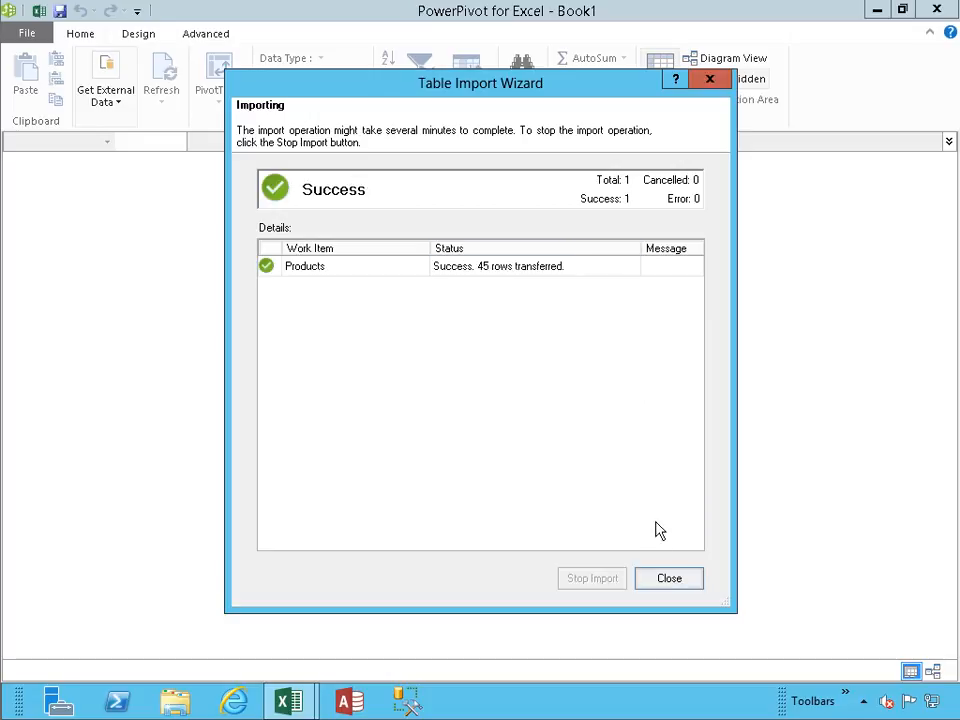
pyautogui.click(664, 579)
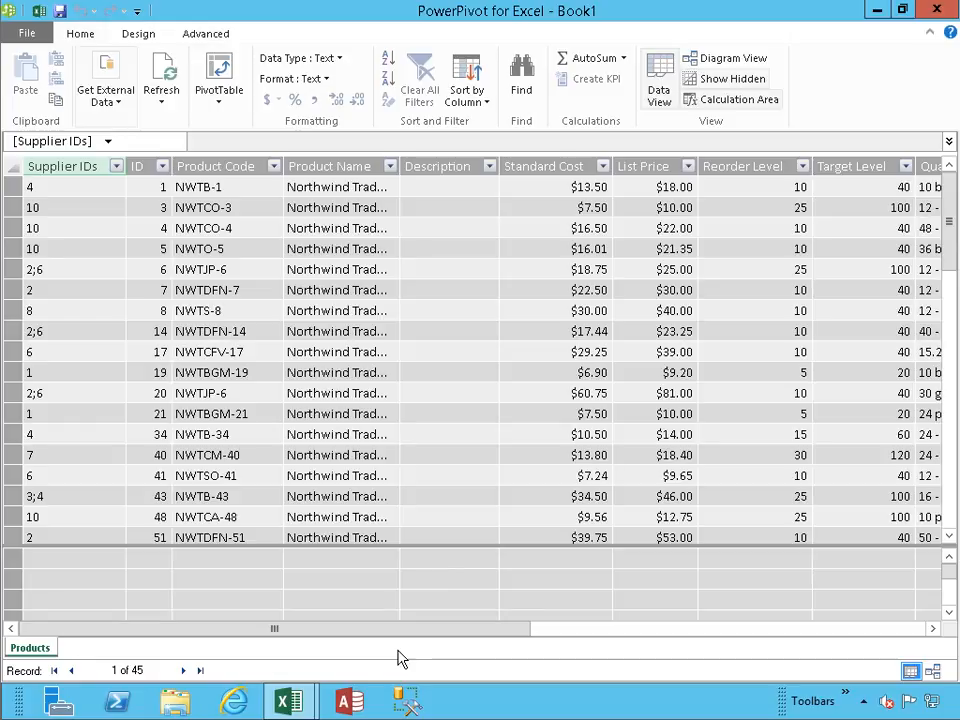
# - Add a calculated column to the Products table with the formula =ABS([List Price]-[Standard Cost])
pyautogui.moveTo(394, 634); pyautogui.dragTo(798, 640)
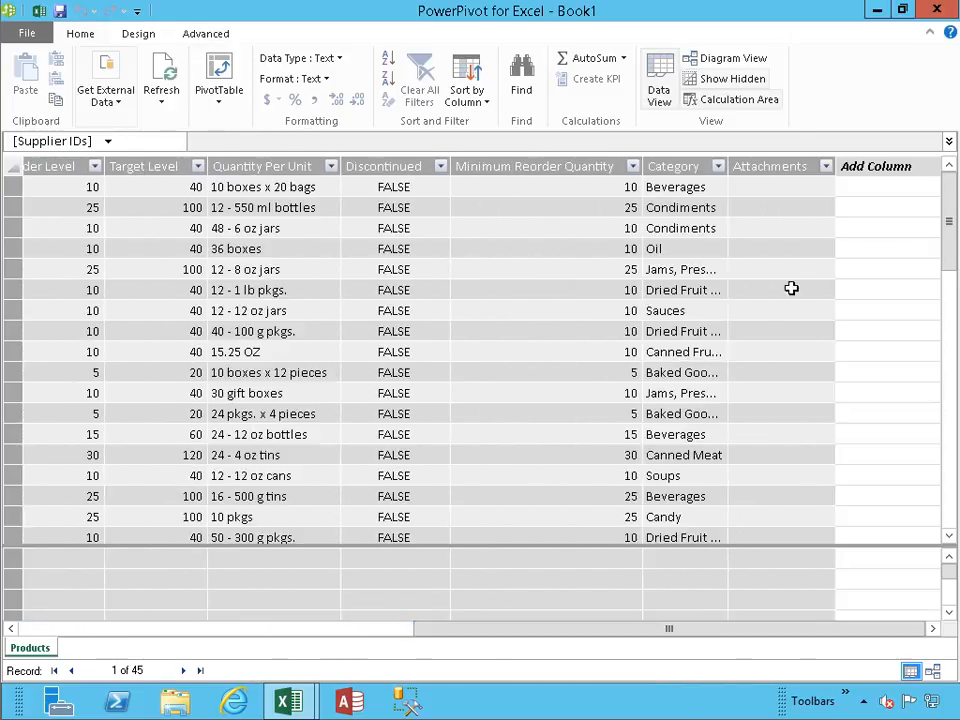
pyautogui.click(884, 187)
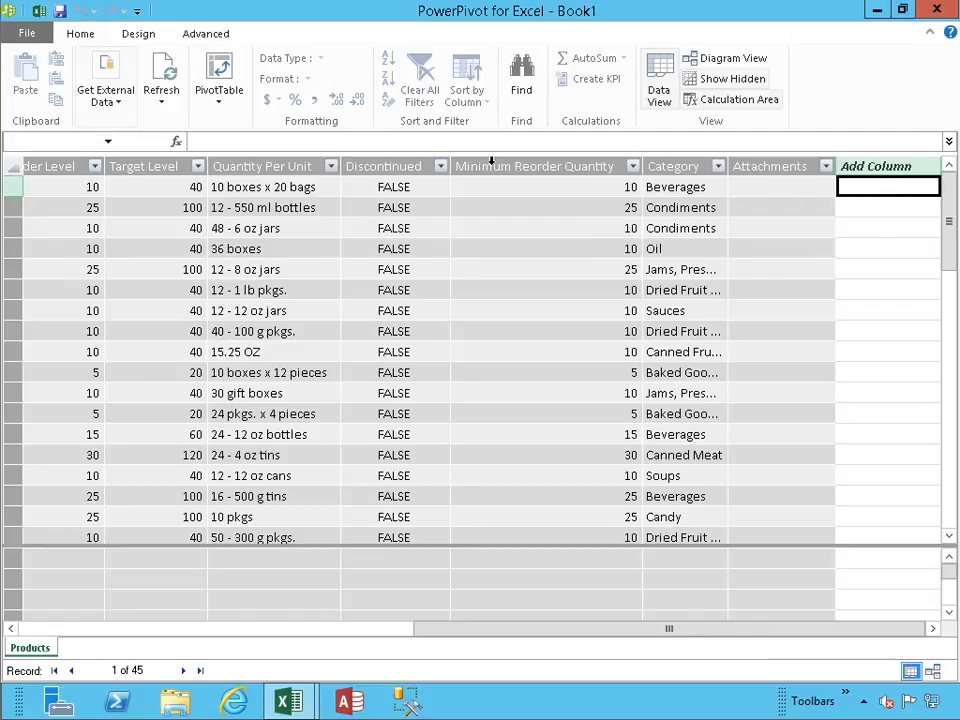
pyautogui.click(470, 143)
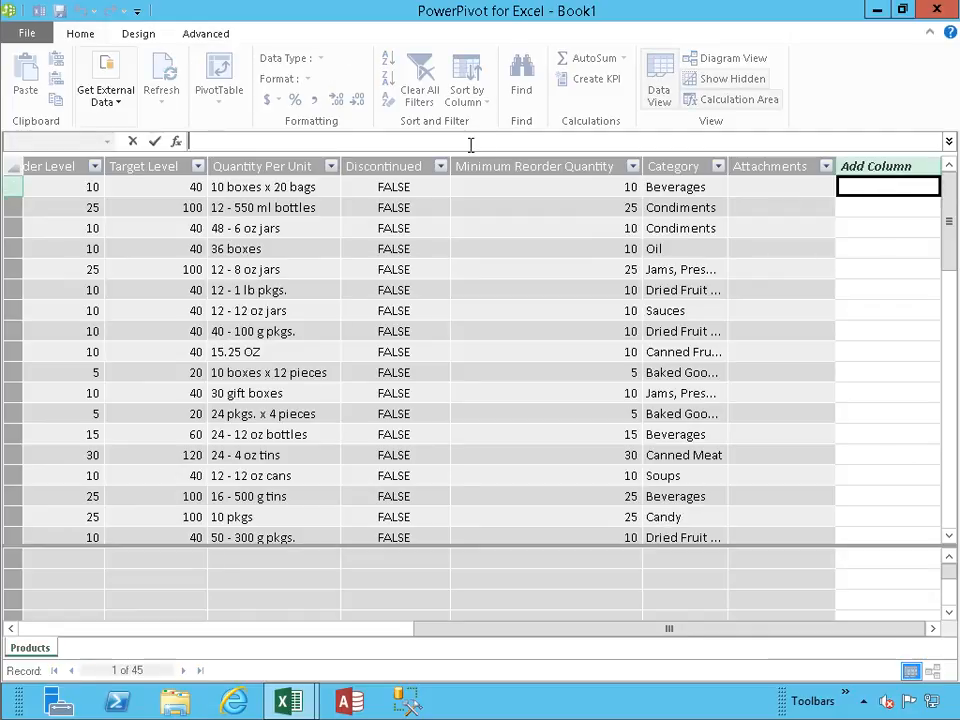
pyautogui.write('=ABS(')
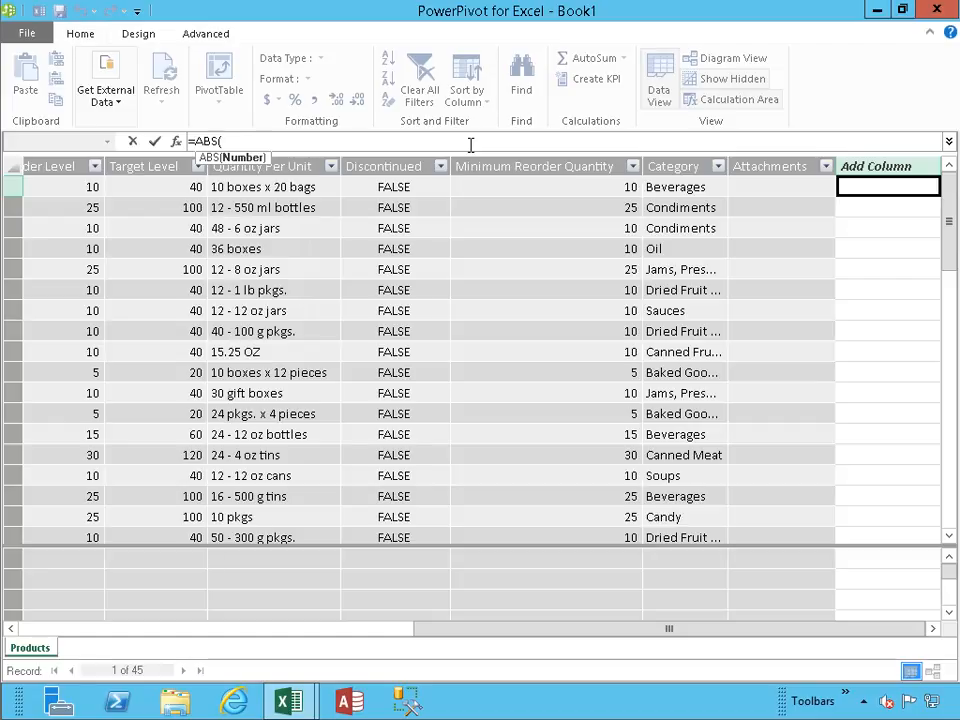
pyautogui.write('[List')
pyautogui.press('Tab')
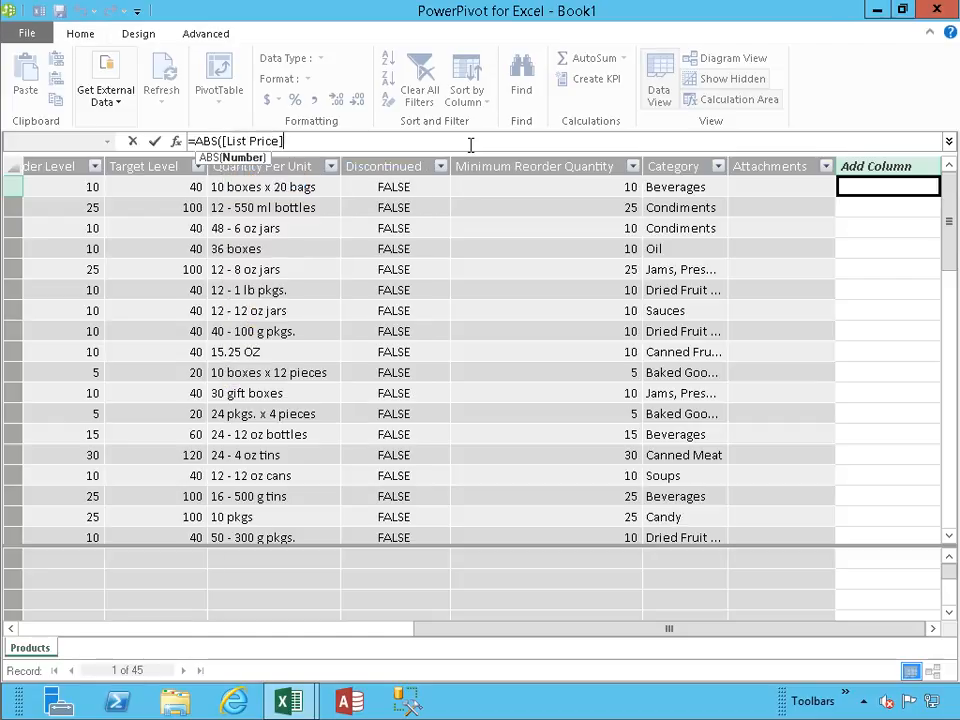
pyautogui.write('-[st')
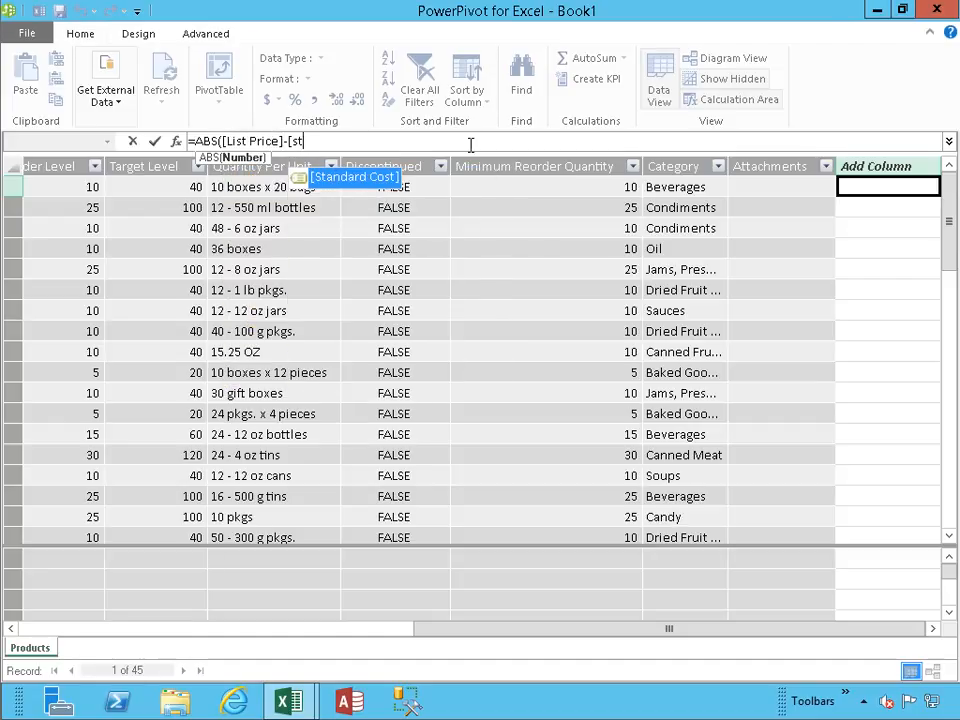
pyautogui.press('Tab')
pyautogui.write(')')
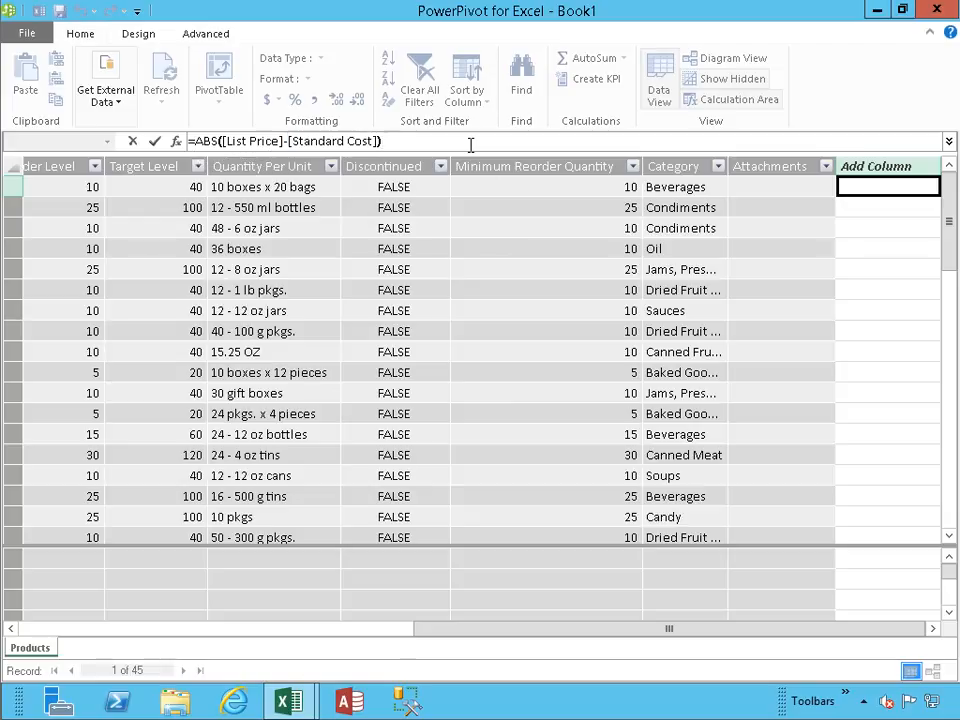
pyautogui.press('Return')
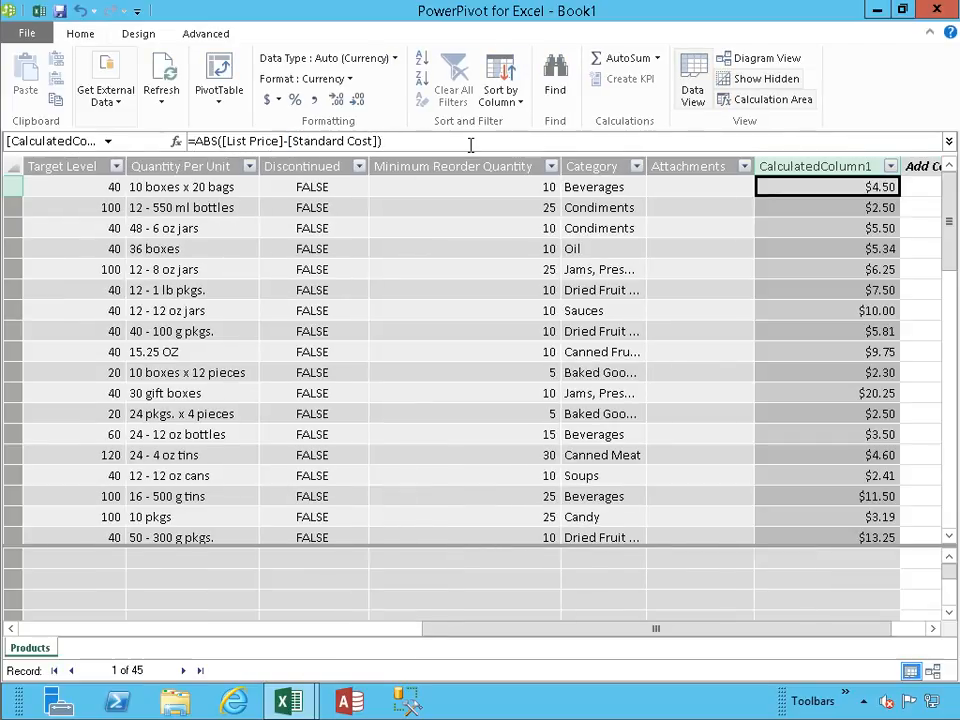
# - Rename the new ABS calculated column as AbsoluteProfit
pyautogui.doubleClick(815, 165)
pyautogui.write('A')
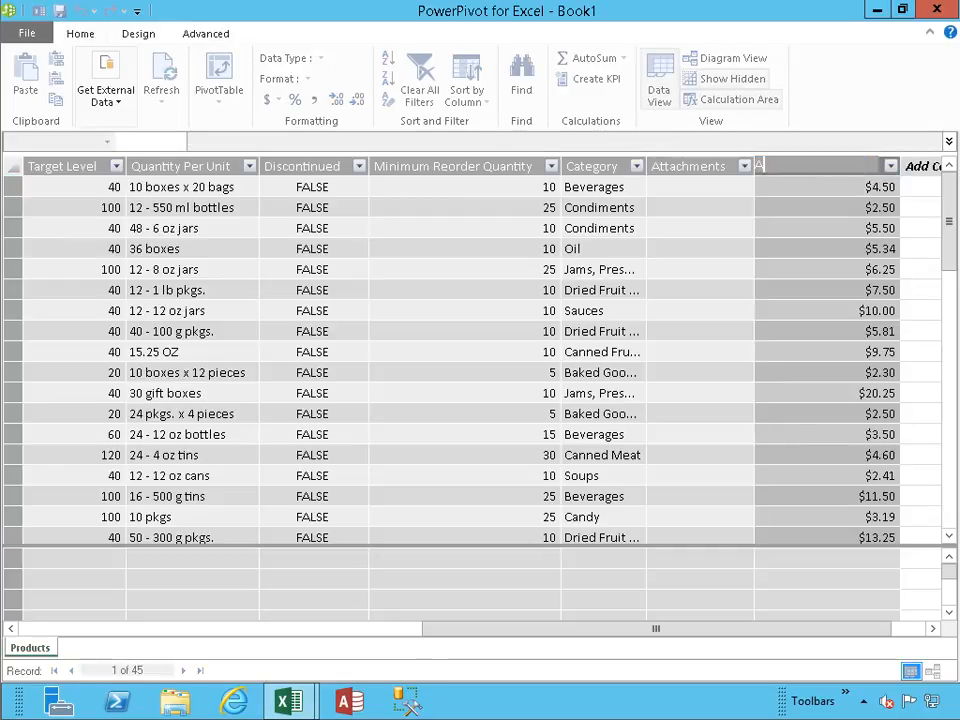
pyautogui.write('bsoluteProfit')
pyautogui.press('Return')
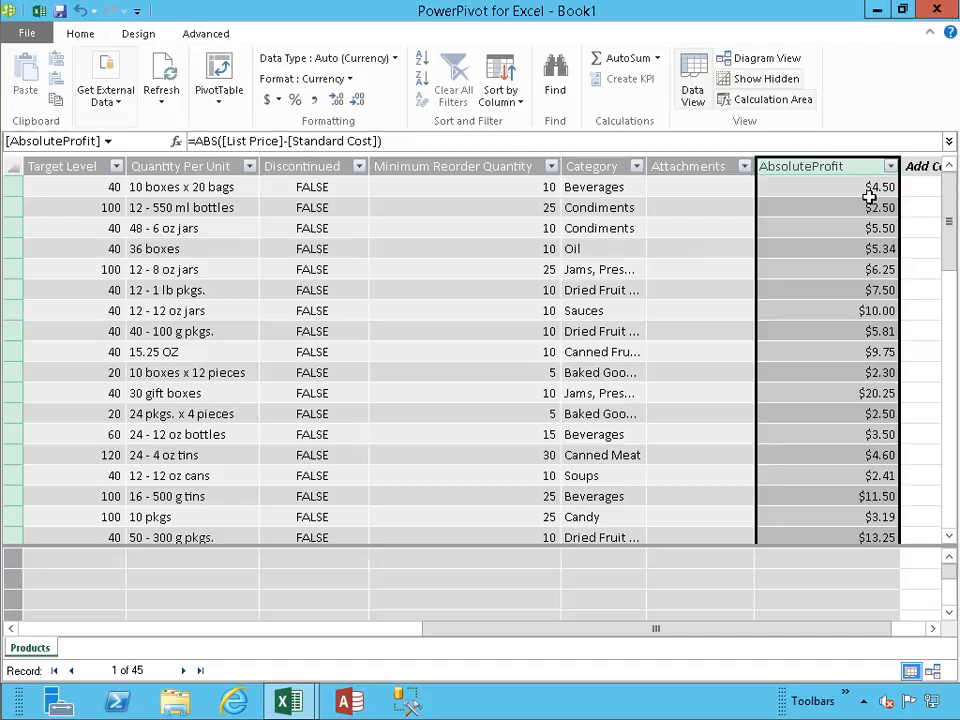
# - Add a calculated column after AbsoluteProfit with the formula =CEILING([List Price],.5)
pyautogui.click(930, 190)
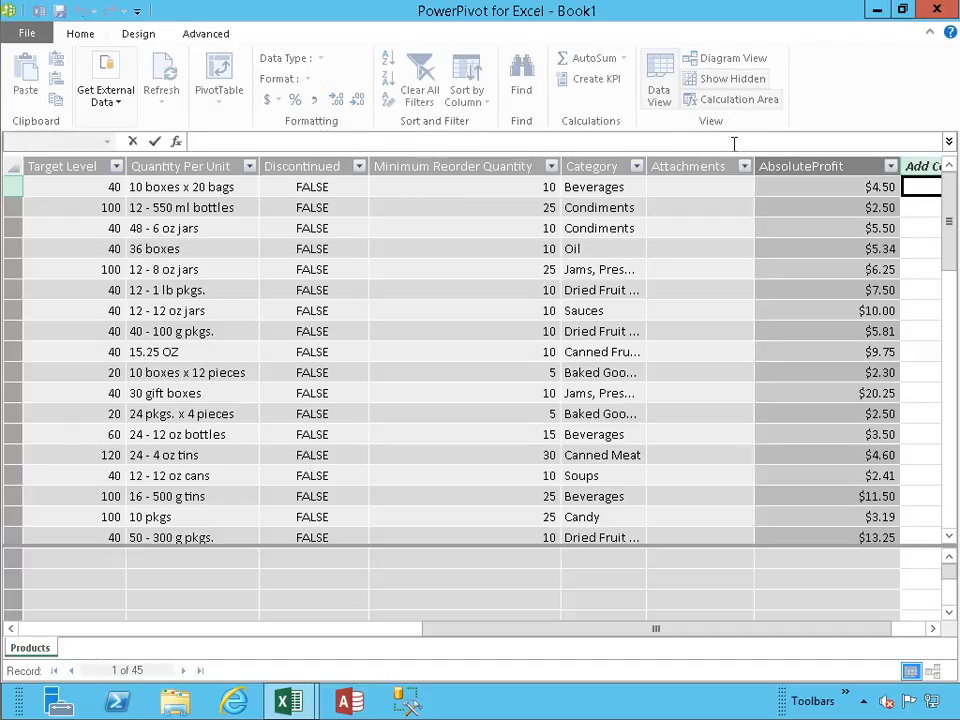
pyautogui.write('=CE')
pyautogui.press('Tab')
pyautogui.write('9')
pyautogui.press('BackSpace')
pyautogui.write('[Li')
pyautogui.press('Tab')
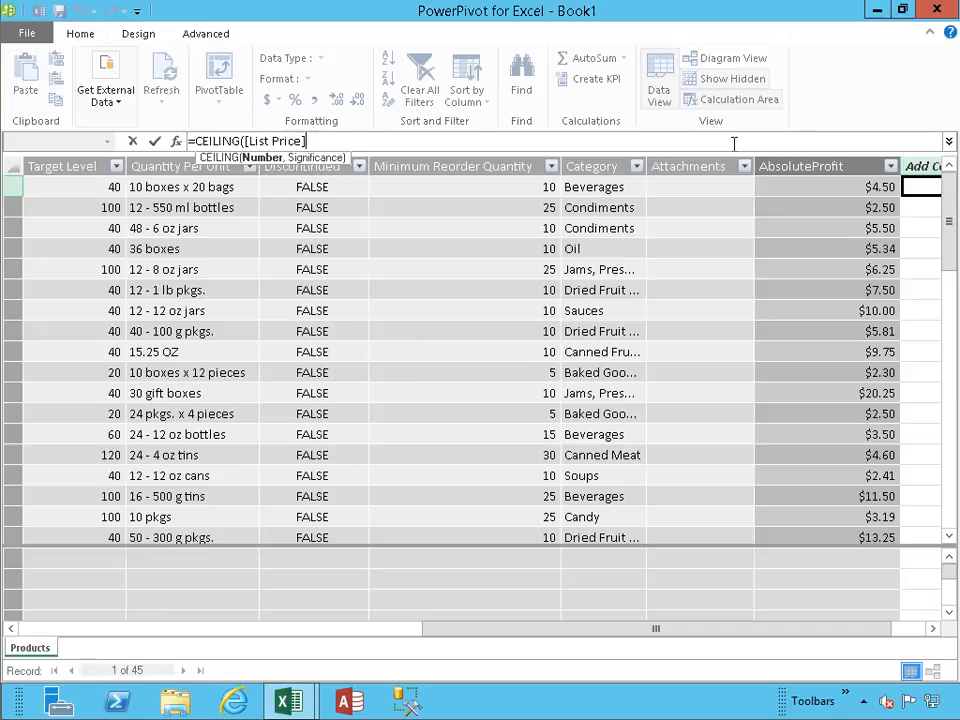
pyautogui.write(',.5)')
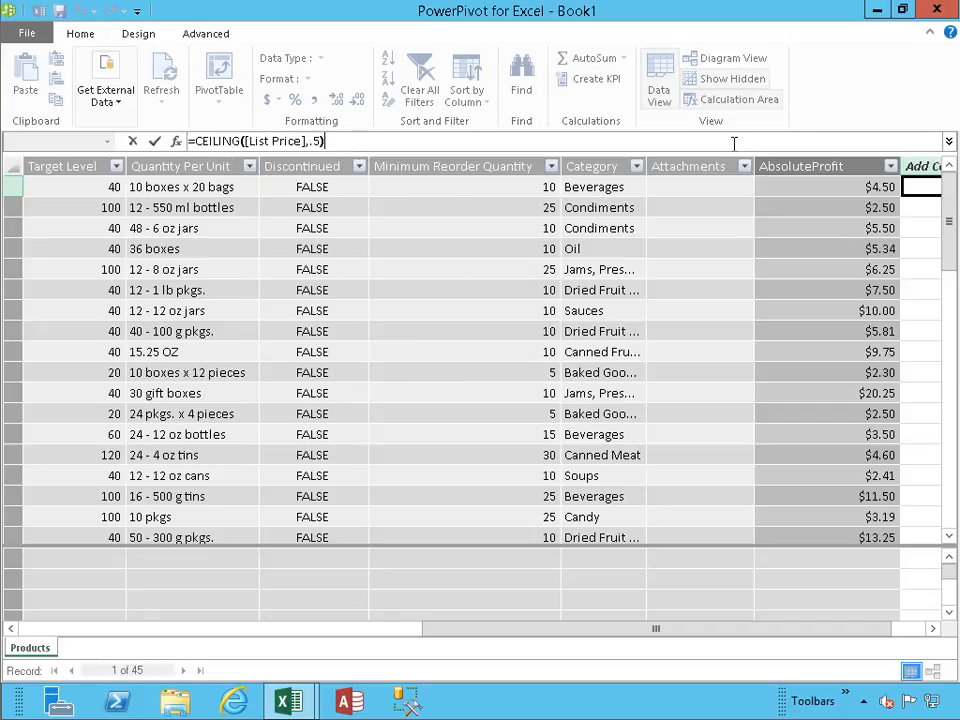
pyautogui.press('Return')
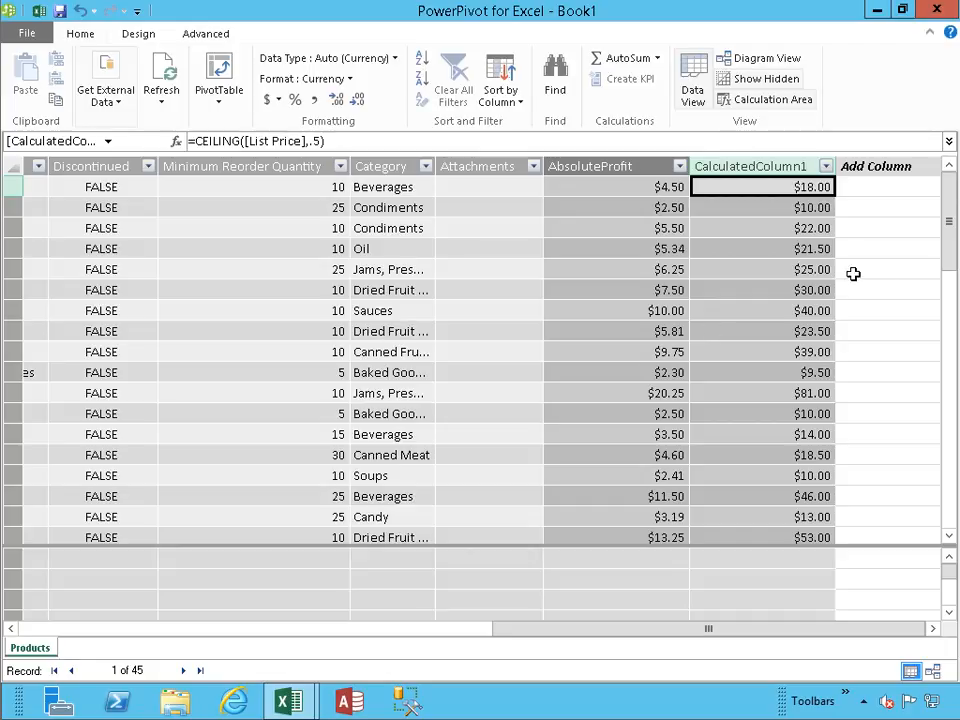
# - Try a significance of -1 in the CEILING column's formula
pyautogui.moveTo(551, 636); pyautogui.dragTo(542, 609)
pyautogui.click(316, 141)
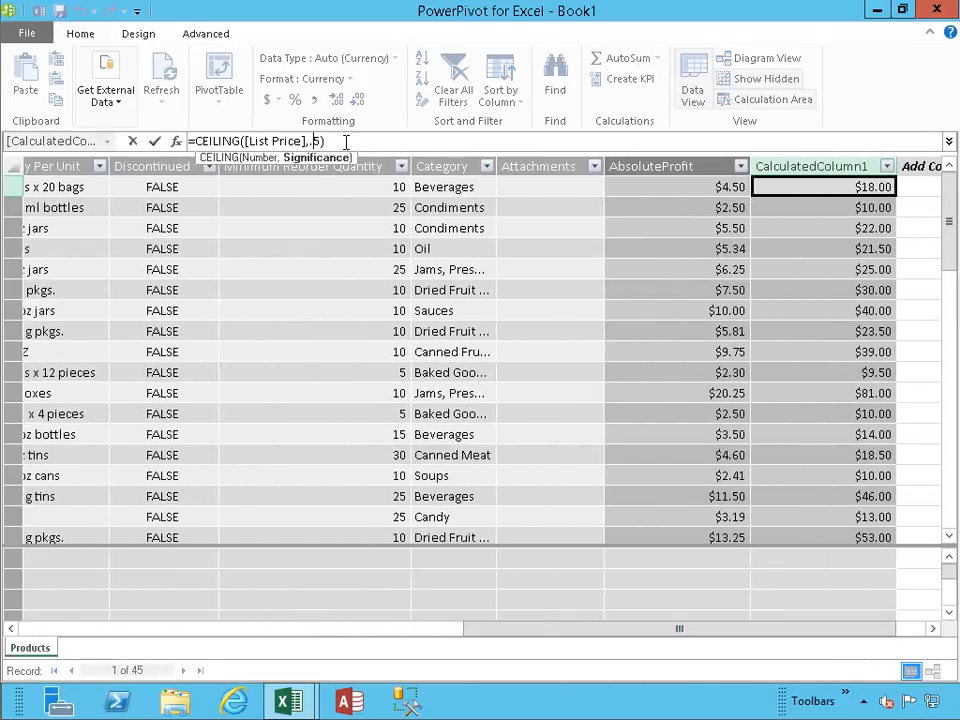
pyautogui.doubleClick(316, 141)
pyautogui.write('-1')
pyautogui.press('Return')
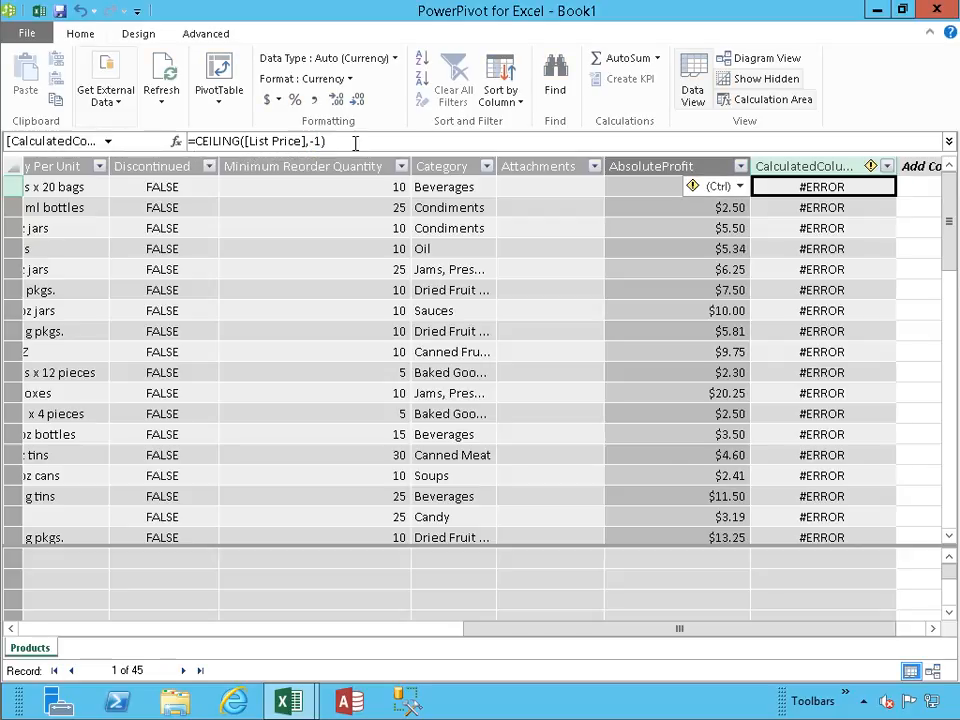
# - Change the significance in the CEILING column's formula to 1
pyautogui.click(355, 141)
pyautogui.press('Left')
pyautogui.press('Left')
pyautogui.press('BackSpace')
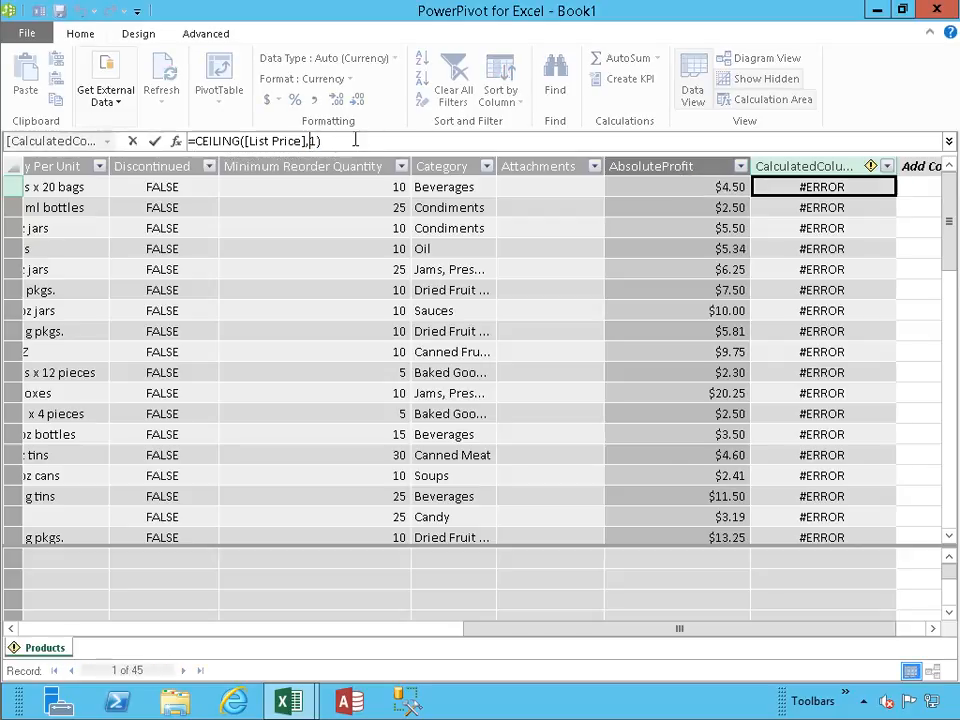
pyautogui.press('Return')
# - Set the CEILING formula's significance to 1.5
pyautogui.click(315, 141)
pyautogui.write('.5')
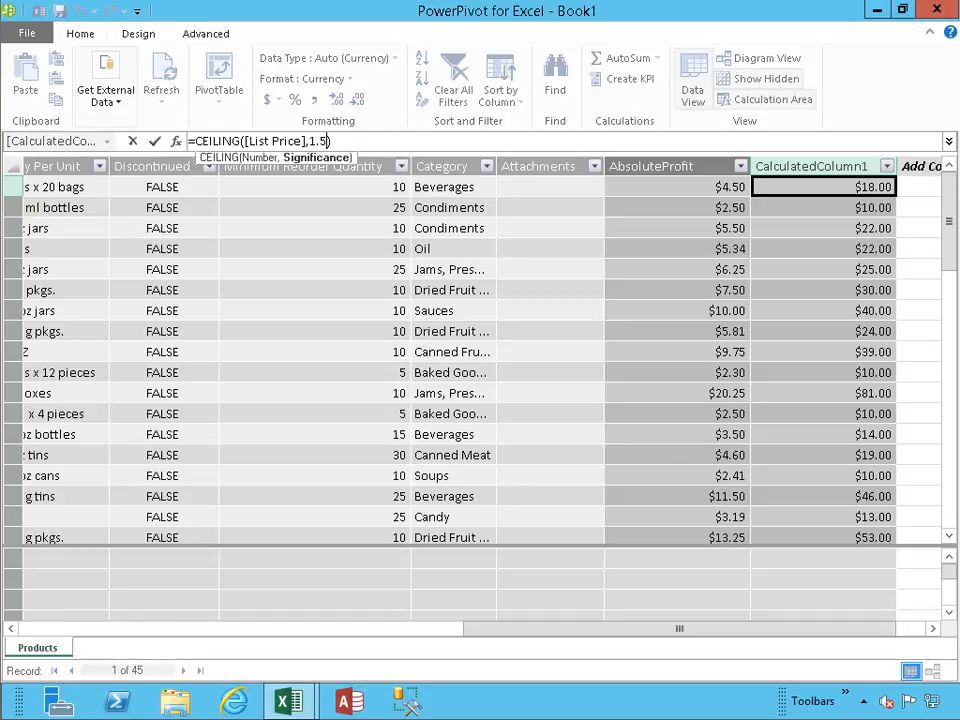
pyautogui.press('Return')
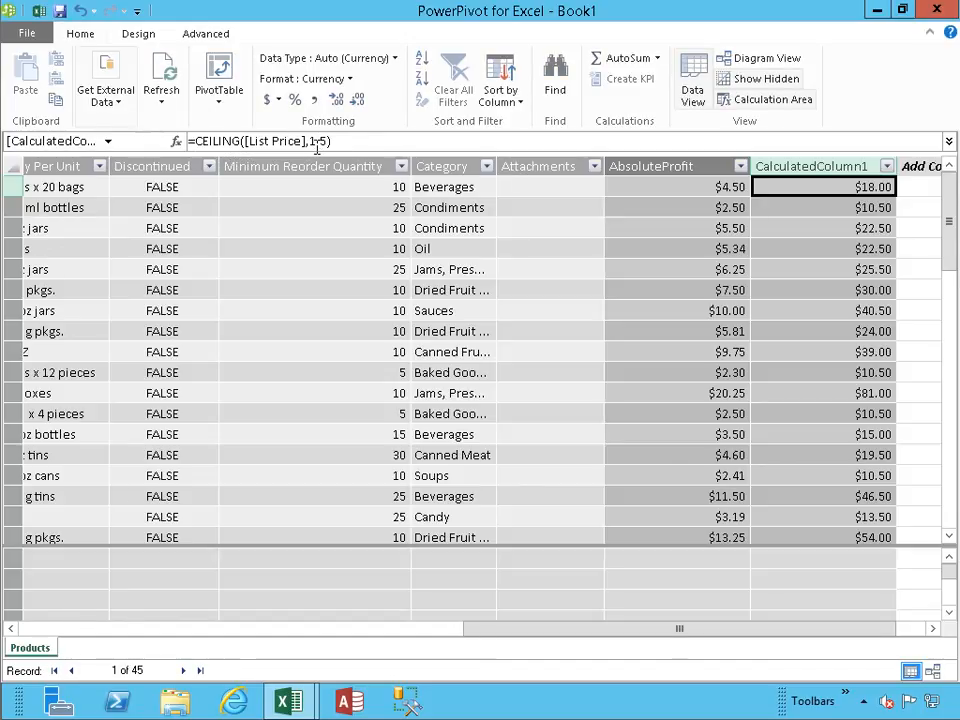
# - Replace the CEILING formula's significance with 2
pyautogui.doubleClick(318, 141)
pyautogui.click(318, 141)
pyautogui.press('BackSpace')
pyautogui.press('Delete')
pyautogui.press('Delete')
pyautogui.write('2')
pyautogui.press('Return')
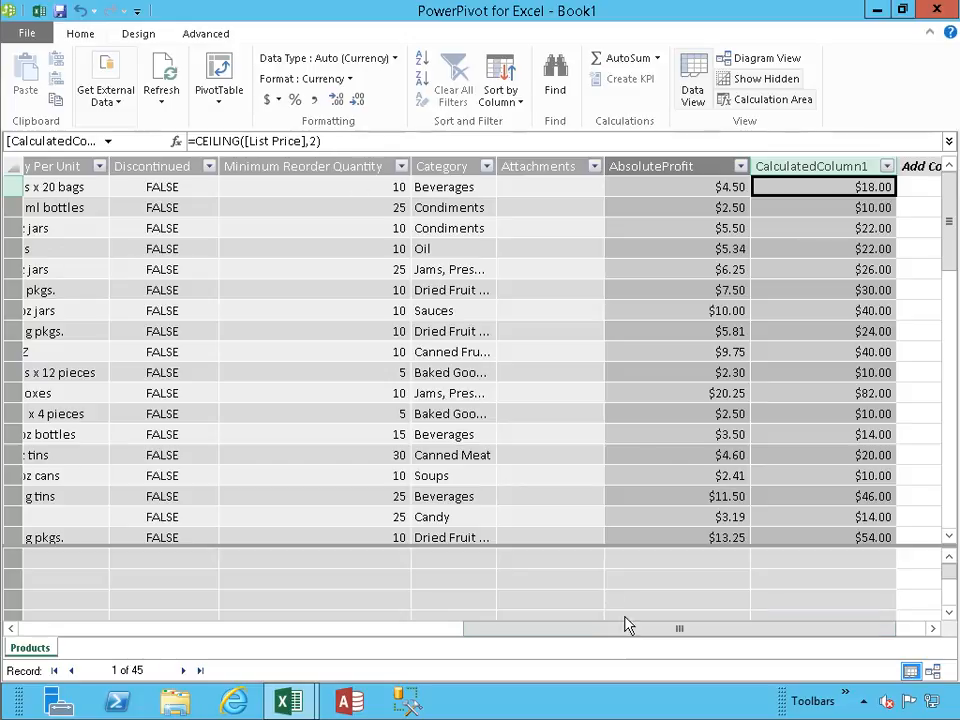
# - Set the significance back to .5 so the column formula reads =CEILING([List Price],.5)
pyautogui.moveTo(606, 630); pyautogui.dragTo(542, 628)
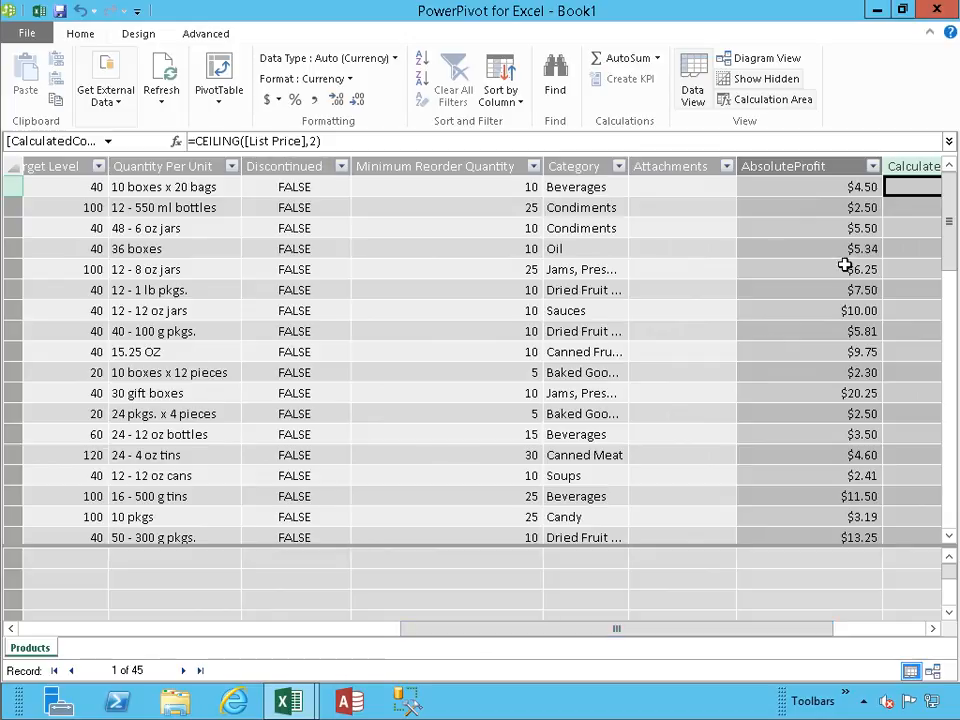
pyautogui.moveTo(744, 638); pyautogui.dragTo(798, 637)
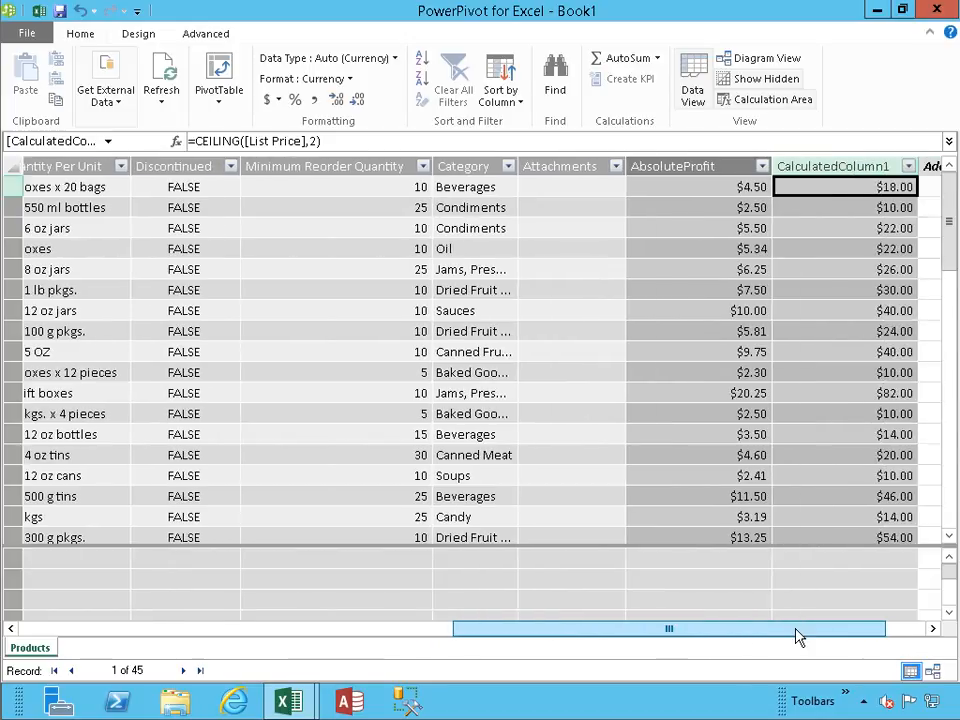
pyautogui.click(320, 141)
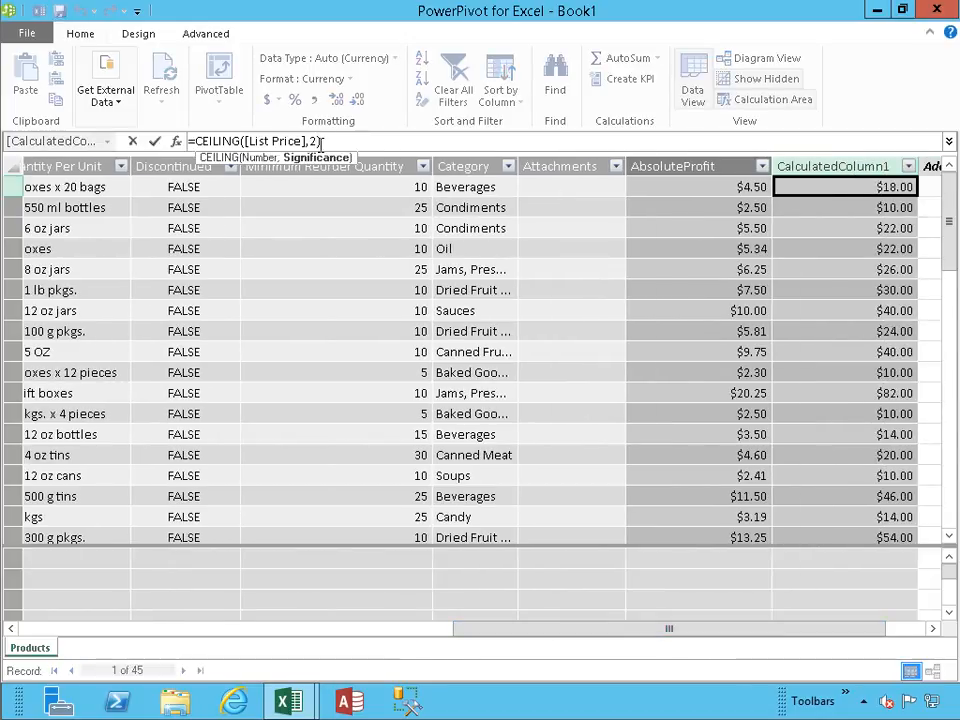
pyautogui.press('BackSpace')
pyautogui.write('.5')
pyautogui.press('Return')
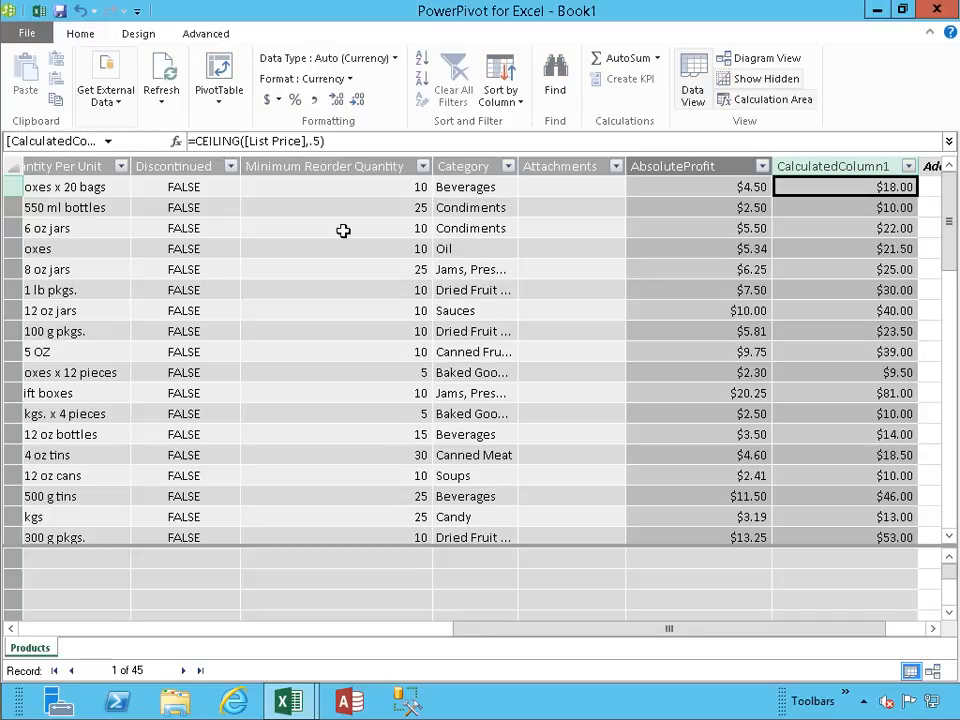
# - Rename the CEILING calculated column as CeilingListPrice
pyautogui.doubleClick(858, 166)
pyautogui.write('Ce')
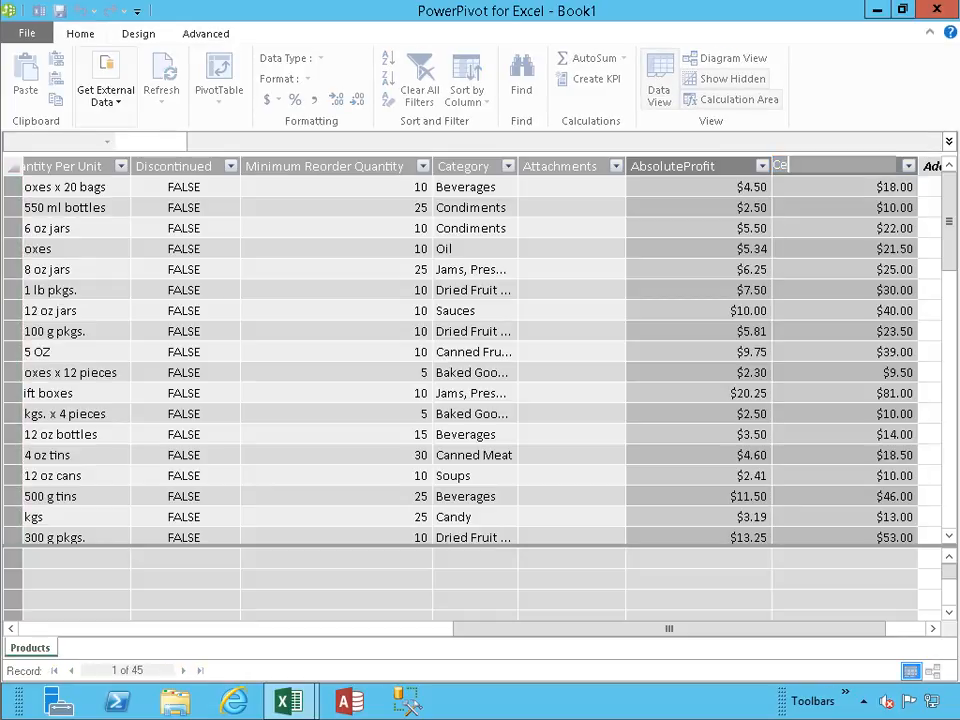
pyautogui.write('ilingListPrice')
pyautogui.press('Return')
# - Add a calculated column after CeilingListPrice with the formula =CURRENCY([List Price])
pyautogui.click(928, 192)
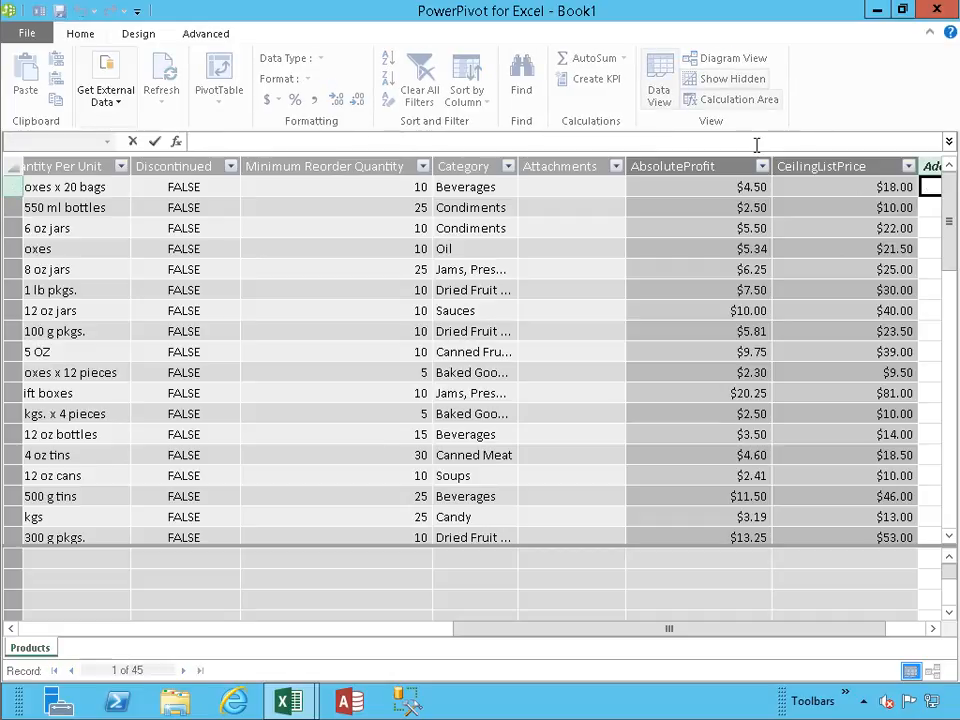
pyautogui.write('=CURRENCY(')
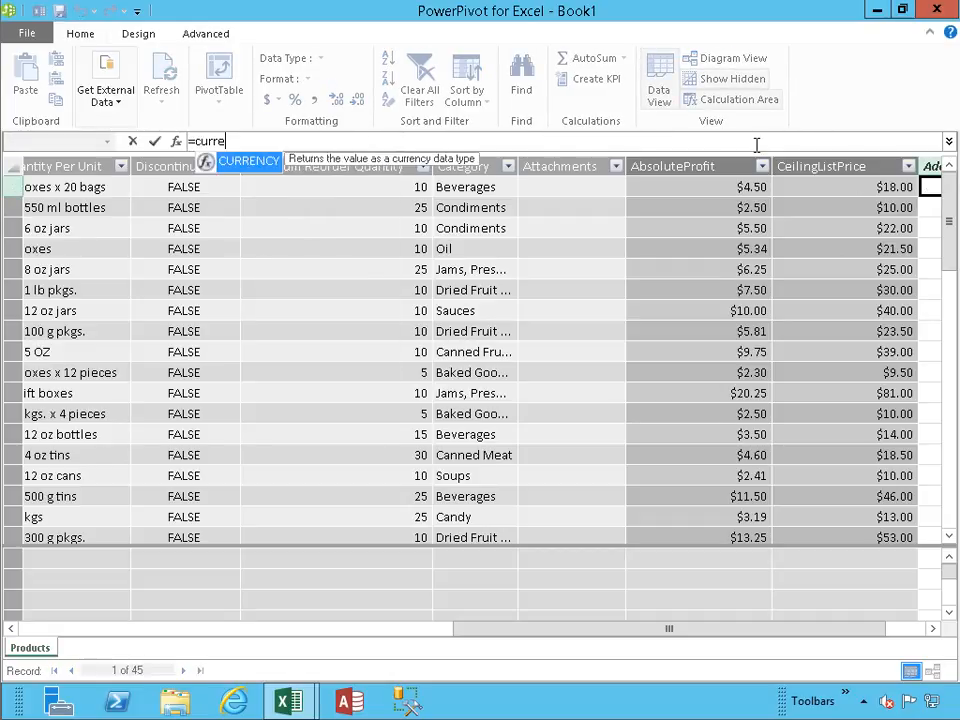
pyautogui.write('[L')
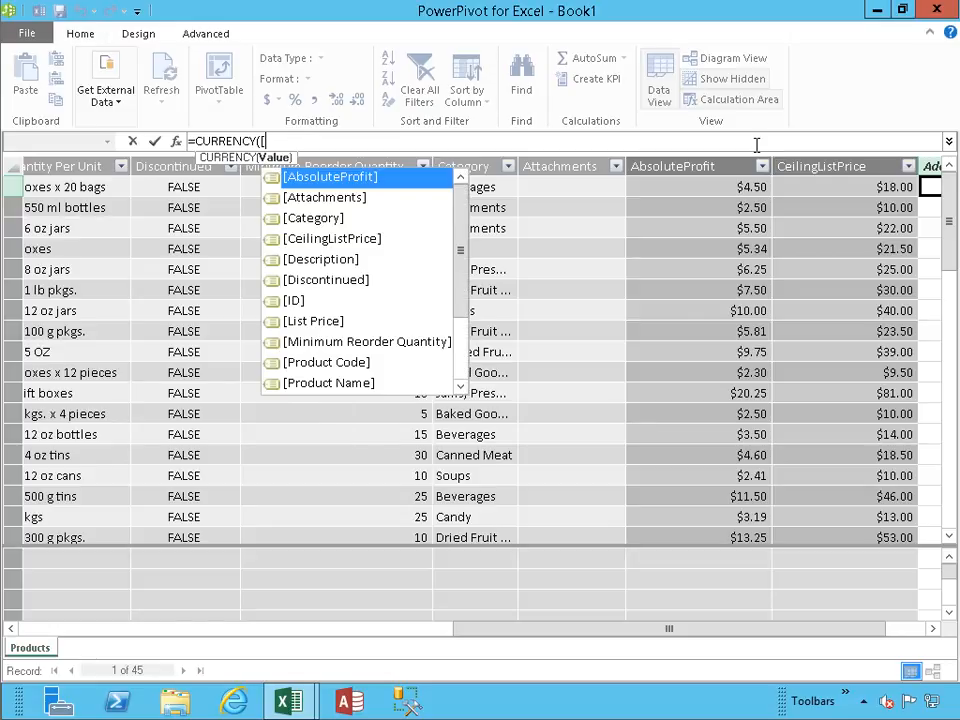
pyautogui.press('Tab')
pyautogui.write(')')
pyautogui.press('Return')
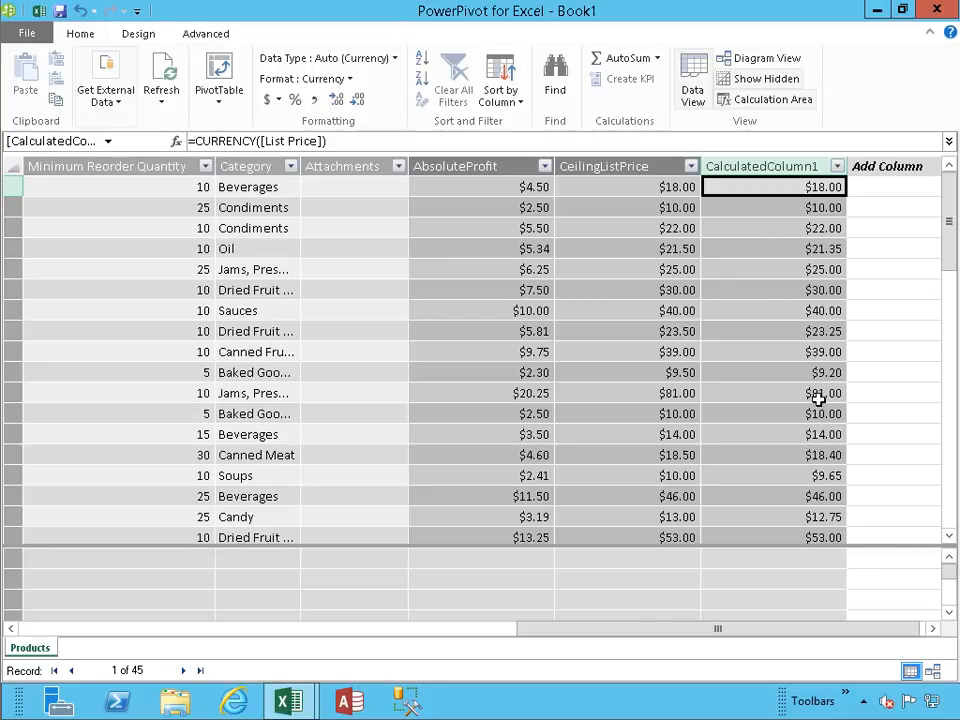
# - Rename the CURRENCY calculated column as CurrencyListPrice
pyautogui.click(743, 166)
pyautogui.doubleClick(743, 166)
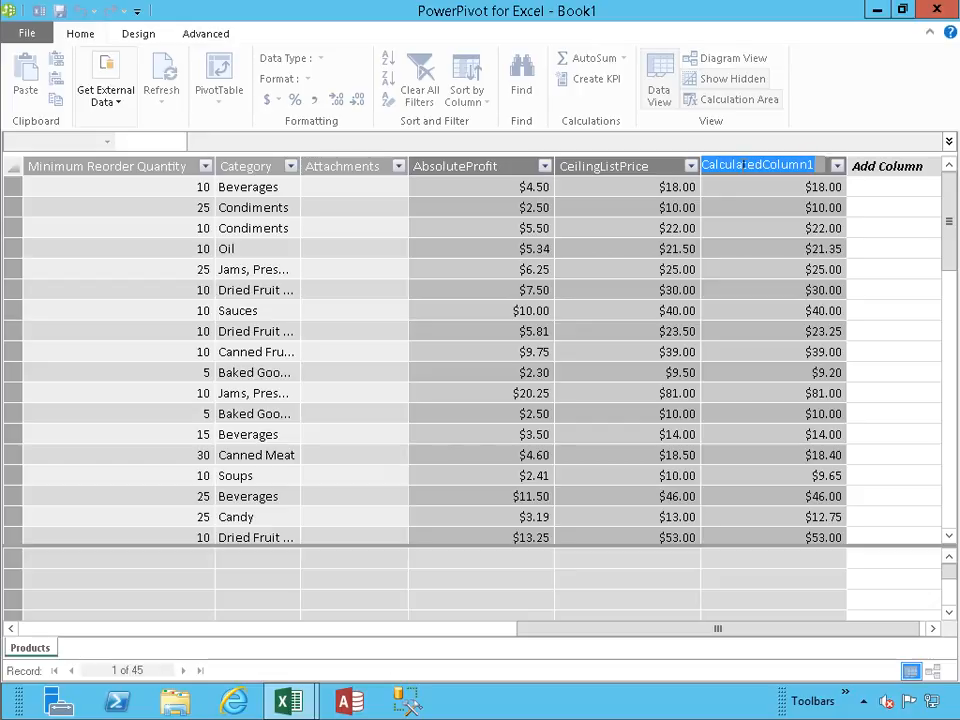
pyautogui.write('Curre')
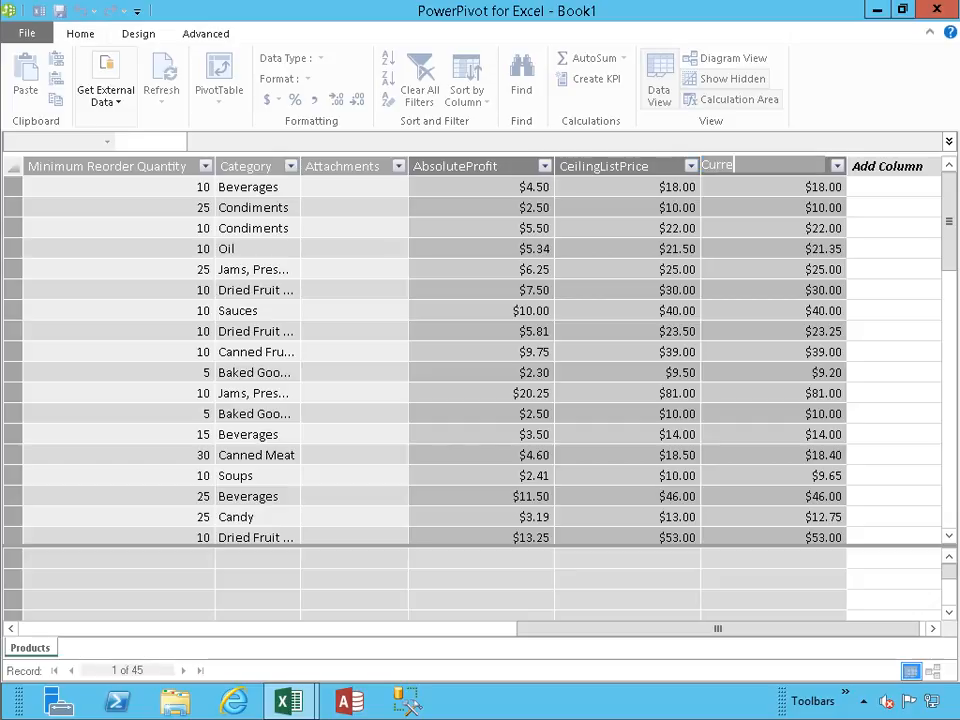
pyautogui.write('ncyListPrice')
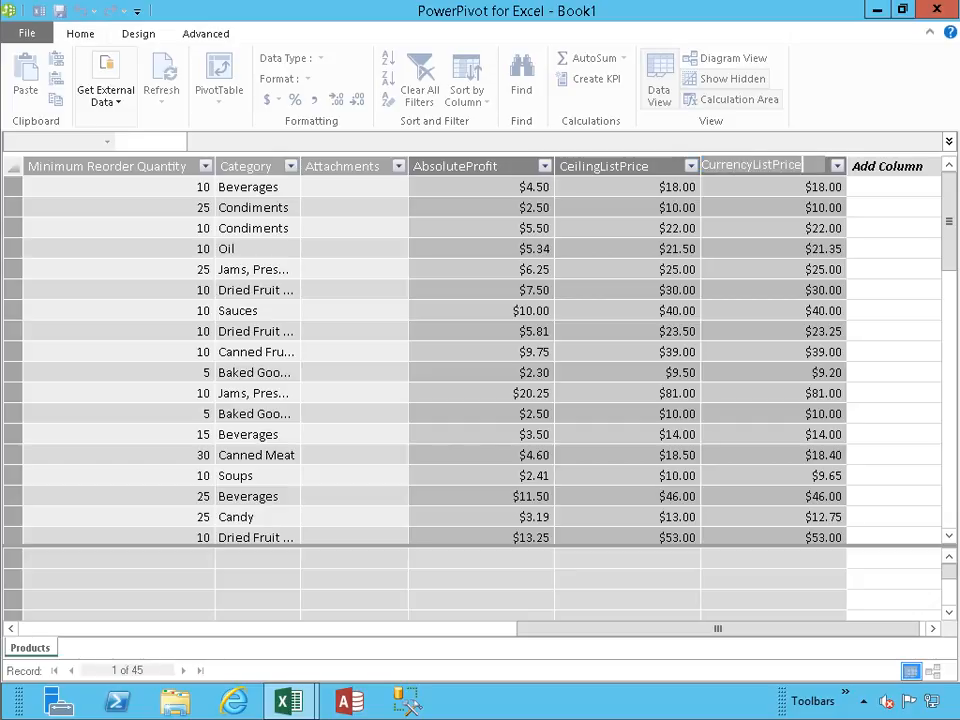
pyautogui.press('Return')
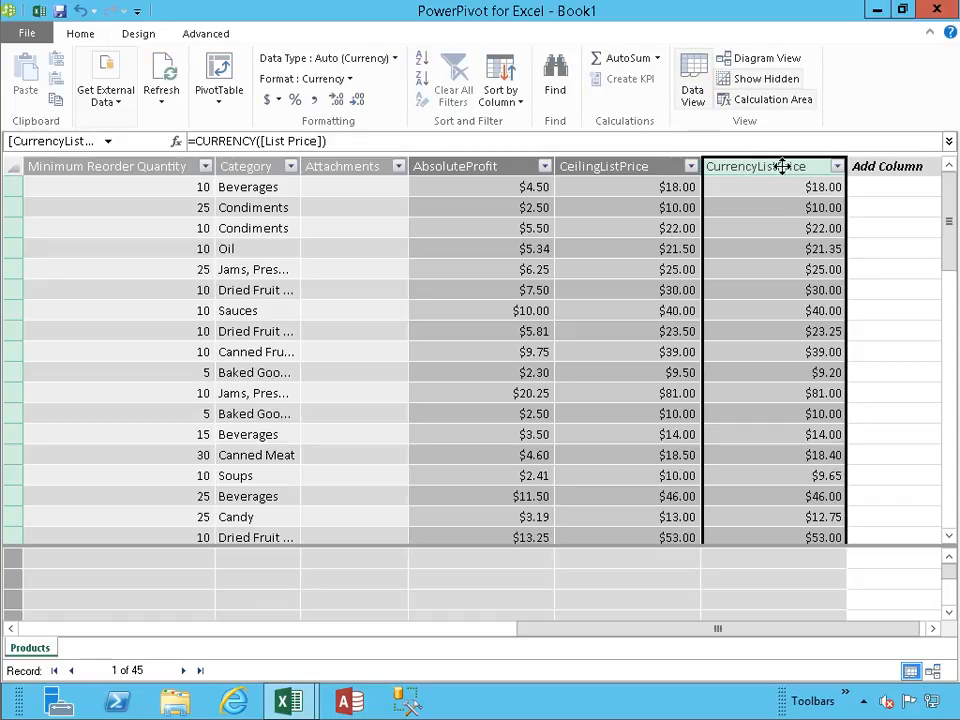
# - Start a calculated column after CurrencyListPrice using the FLOOR function on [List Price] with a significance of .5
pyautogui.click(876, 188)
pyautogui.click(817, 142)
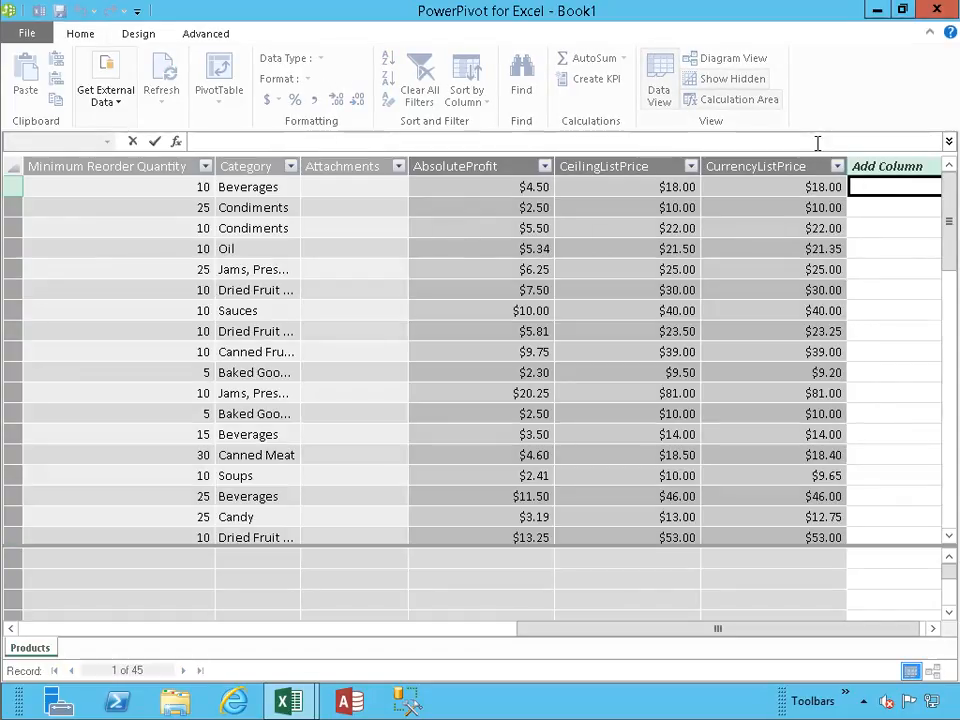
pyautogui.write('=F')
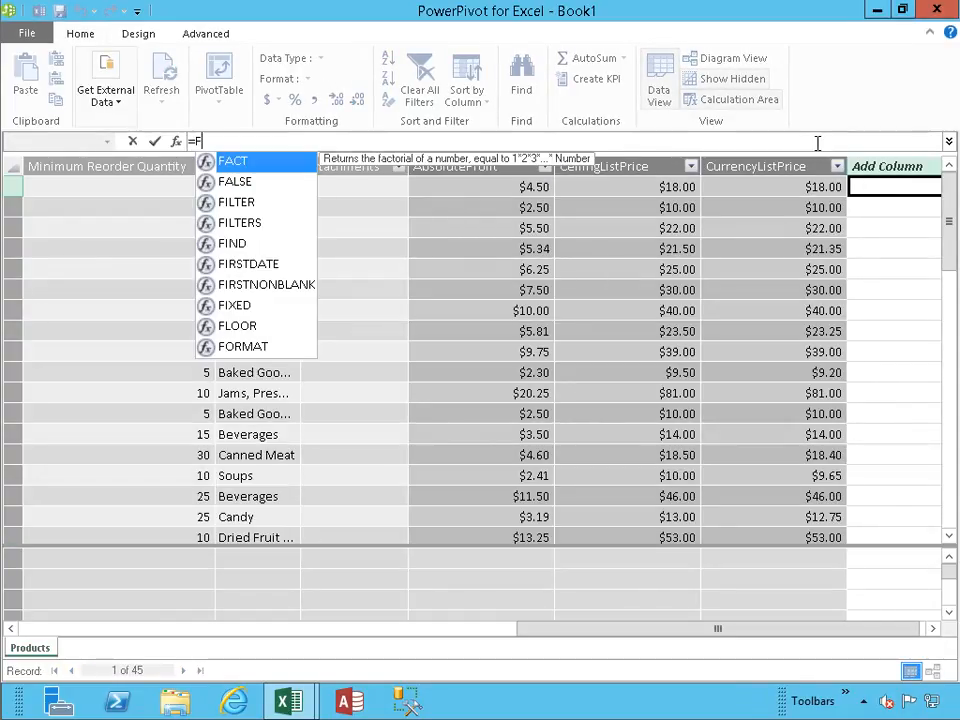
pyautogui.write('LOOR((')
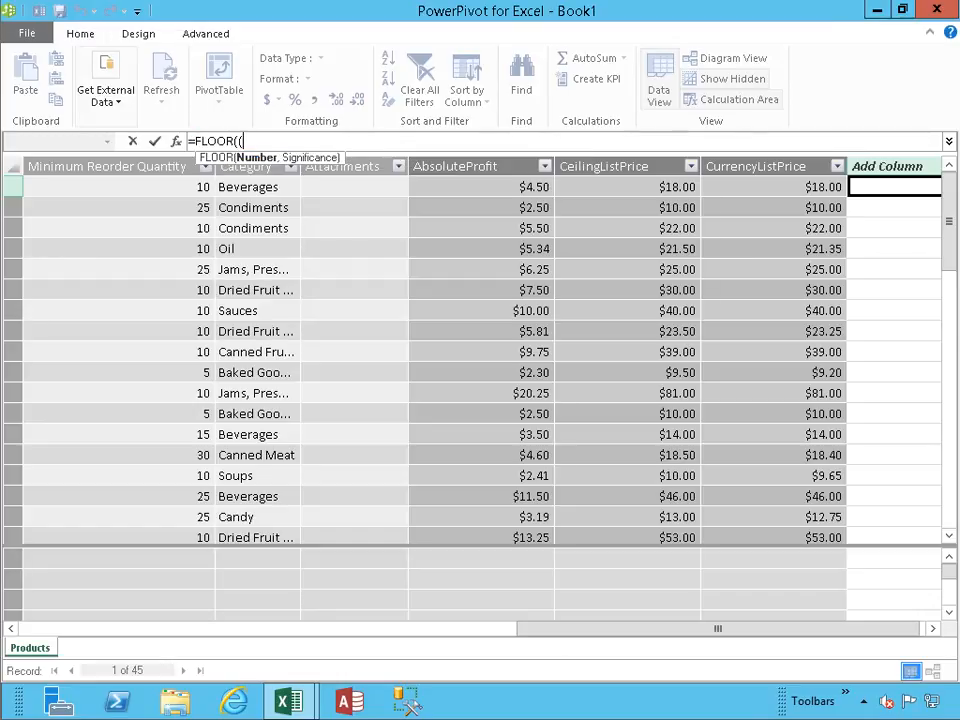
pyautogui.write('[list')
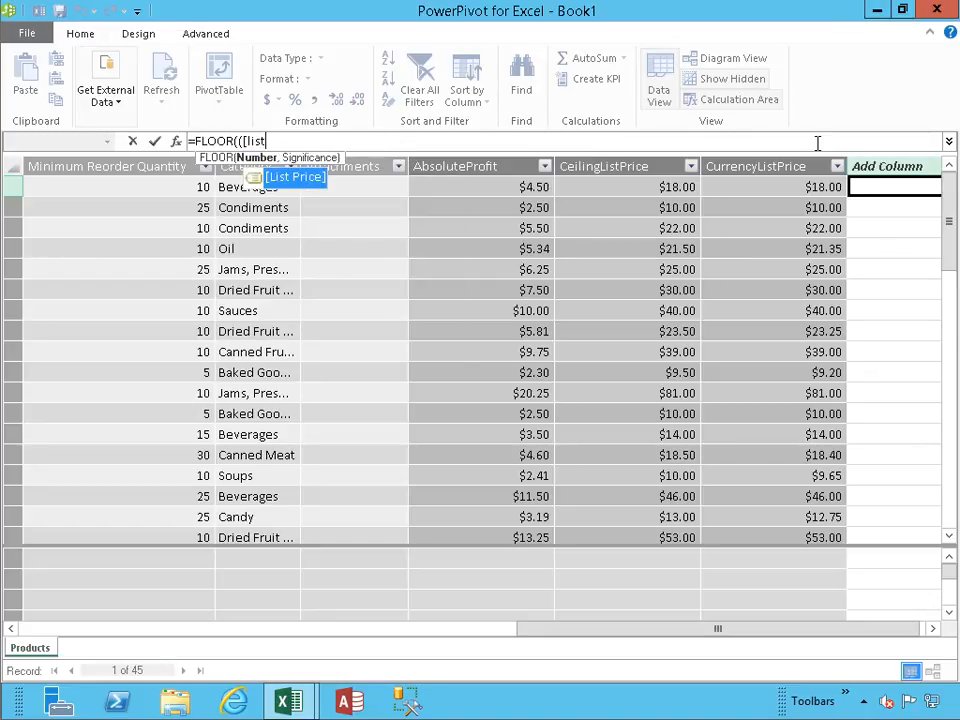
pyautogui.press('Tab')
pyautogui.write(',.5)')
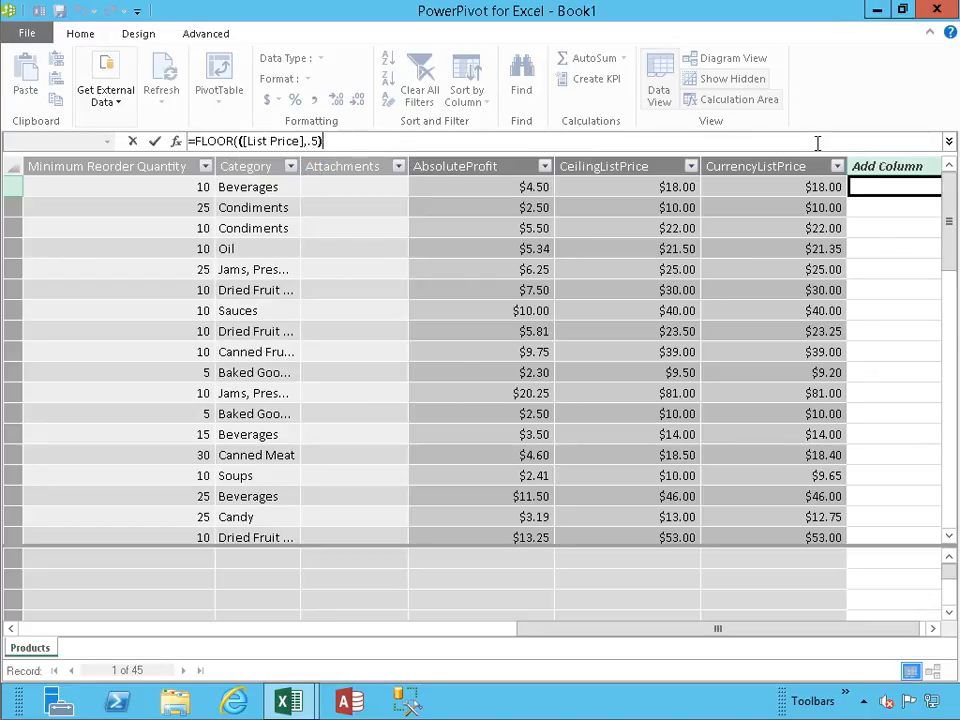
# - Remove the extra opening parenthesis and commit the column formula as =FLOOR([List Price],.5)
pyautogui.press('Left')
pyautogui.press('Left')
pyautogui.press('Left')
pyautogui.press('Left')
pyautogui.press('Left')
pyautogui.press('Left')
pyautogui.press('Left')
pyautogui.press('Left')
pyautogui.press('Left')
pyautogui.press('Left')
pyautogui.press('Left')
pyautogui.press('Left')
pyautogui.press('Left')
pyautogui.press('Left')
pyautogui.press('Left')
pyautogui.press('Left')
pyautogui.press('Left')
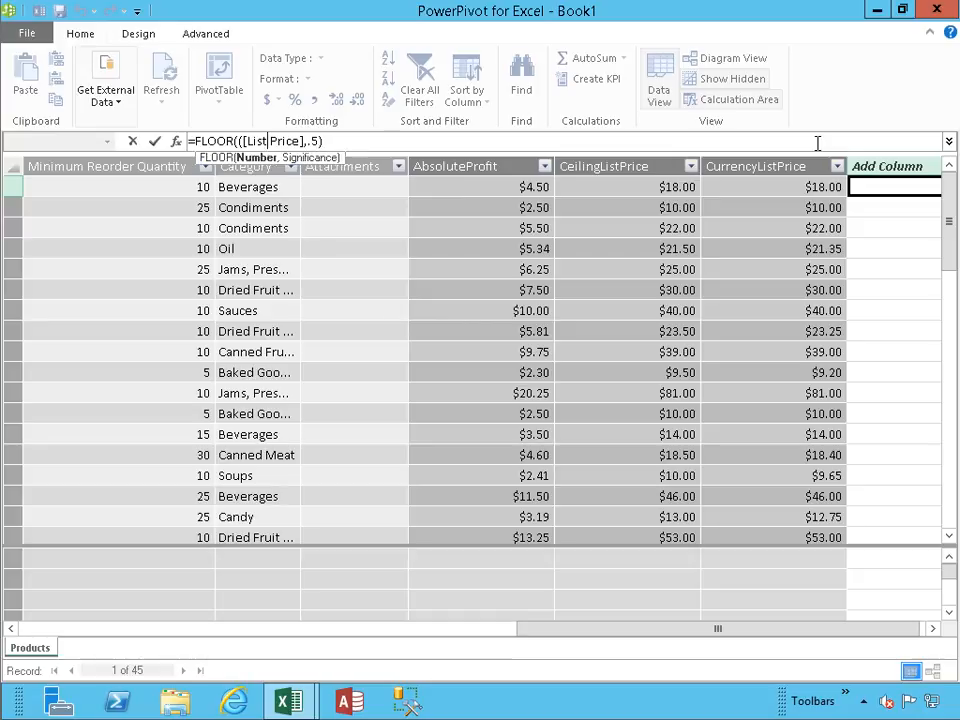
pyautogui.press('Delete')
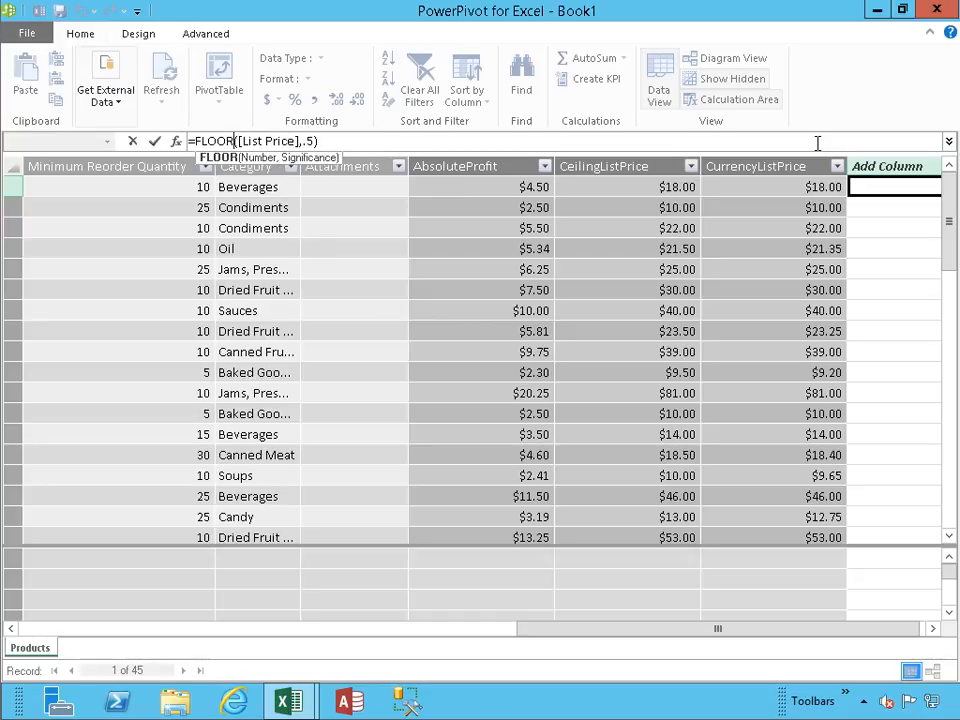
pyautogui.press('Return')
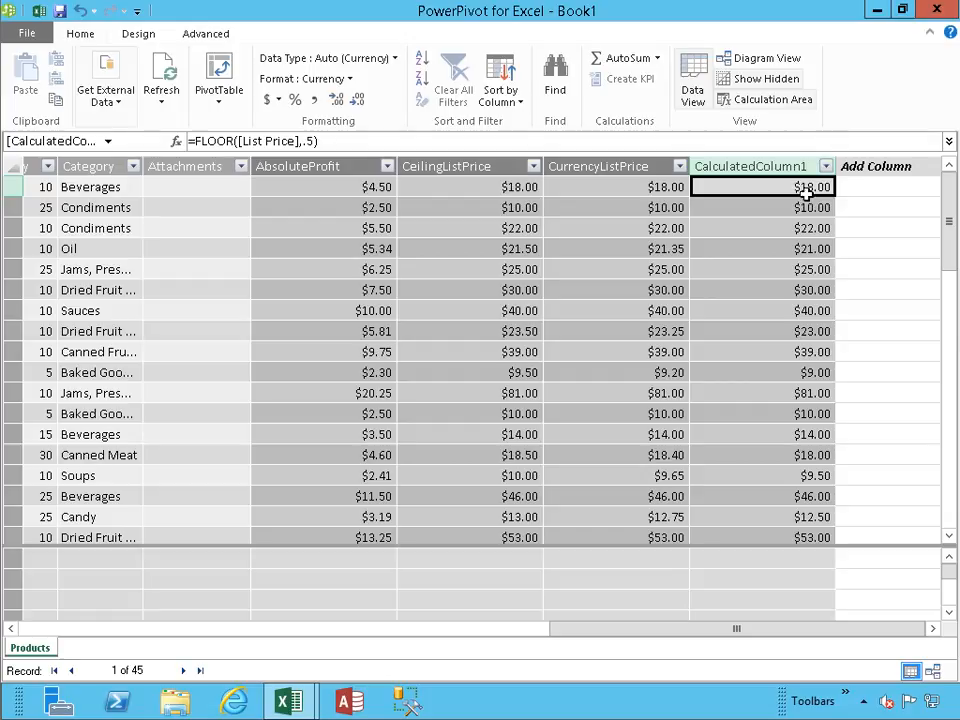
# - Rename the FLOOR calculated column as FloorListPrice
pyautogui.doubleClick(795, 166)
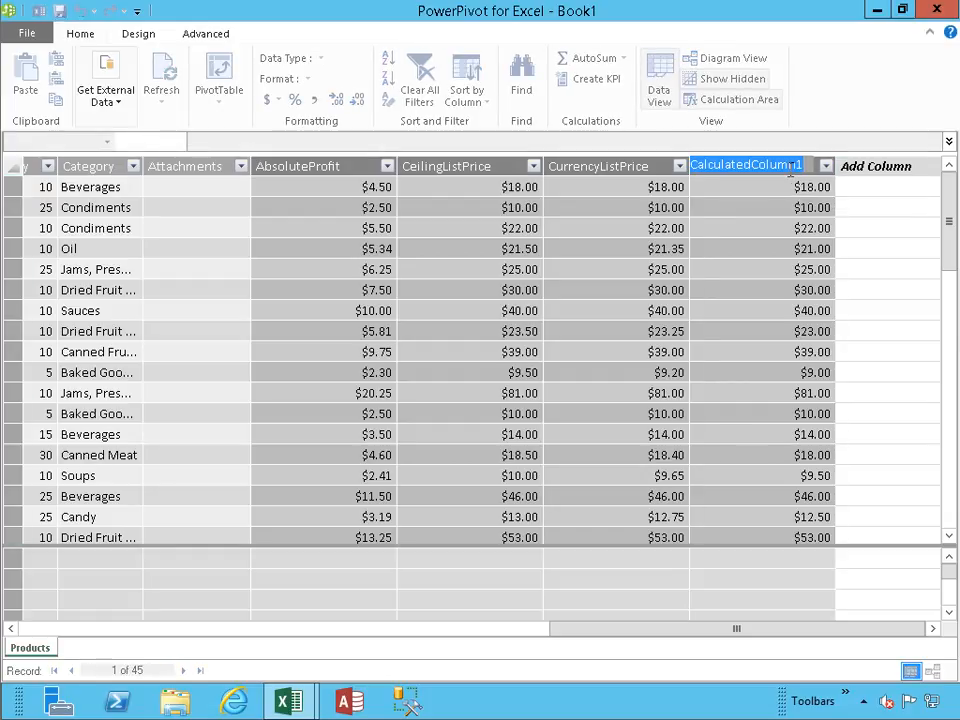
pyautogui.write('FloorL')
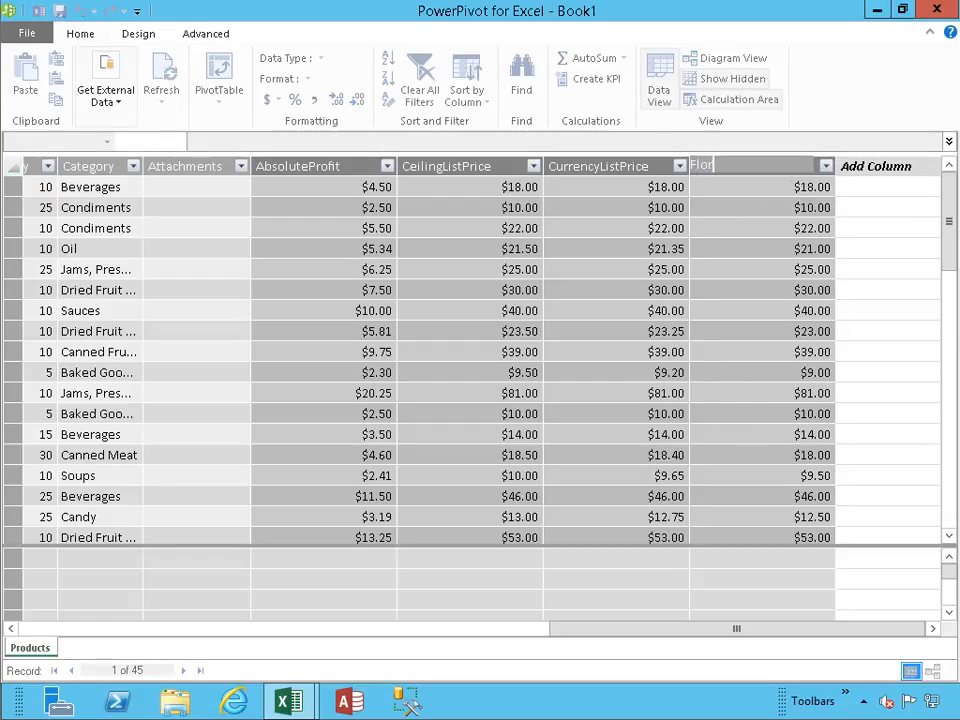
pyautogui.write('istPrice')
pyautogui.press('Return')
# - Add a calculated column after FloorListPrice with the formula =INT([List Price])
pyautogui.press('Right')
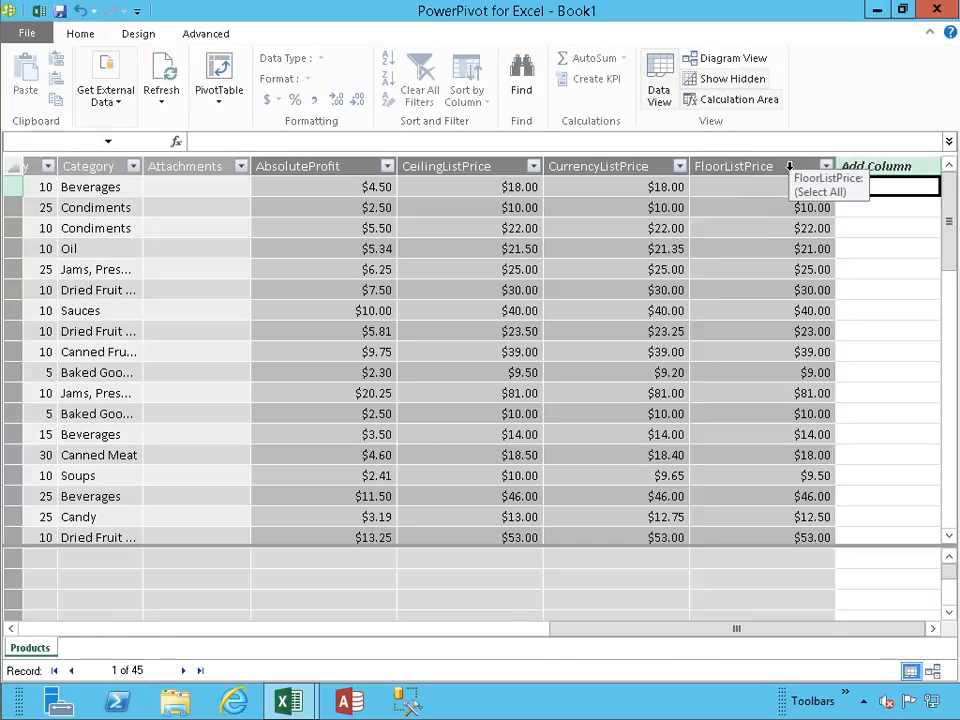
pyautogui.write('=')
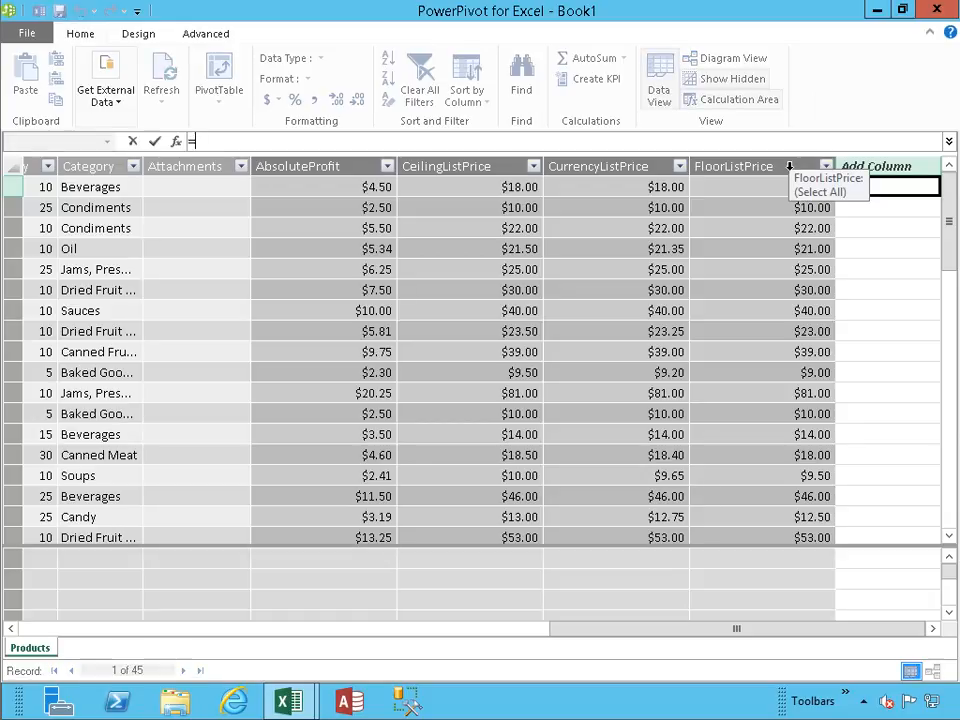
pyautogui.write('INT([List Price])')
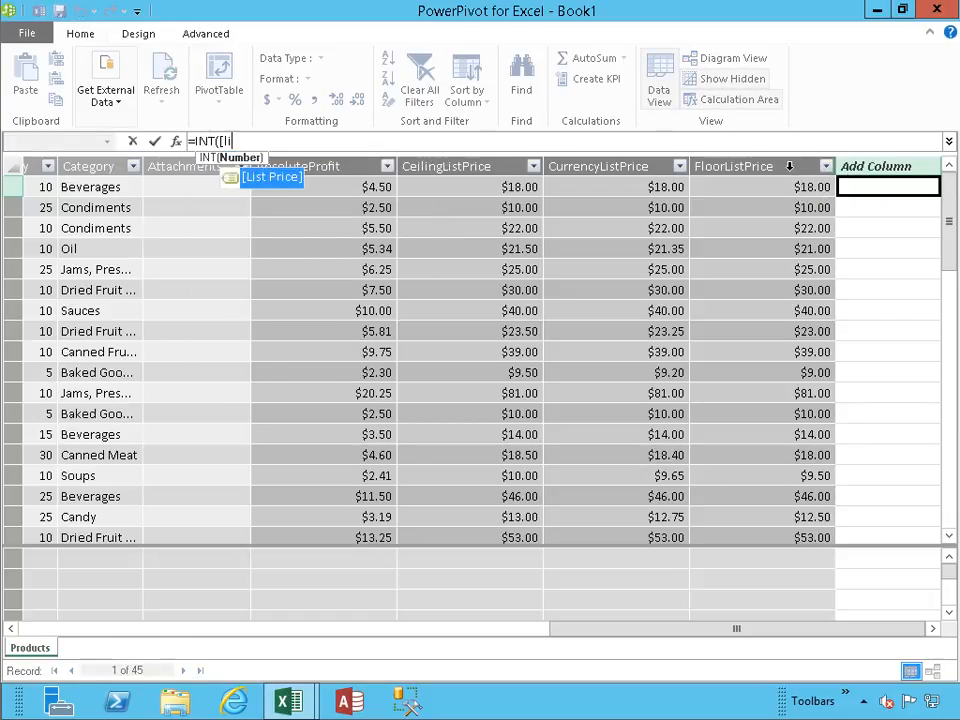
pyautogui.press('Return')
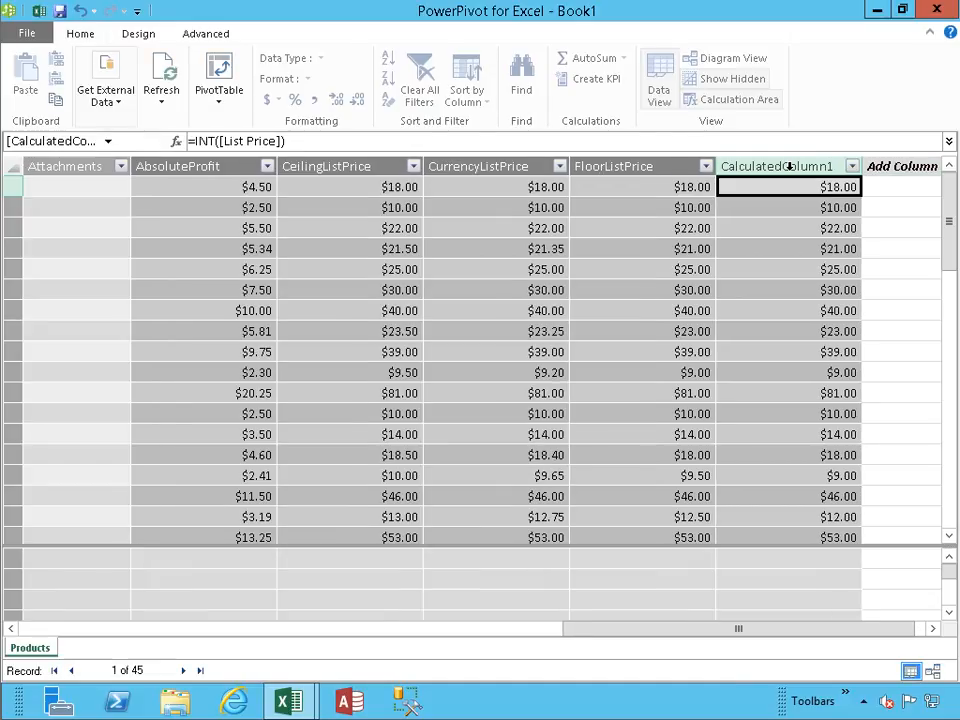
# - Rename the INT calculated column as IntListPrice
pyautogui.doubleClick(791, 167)
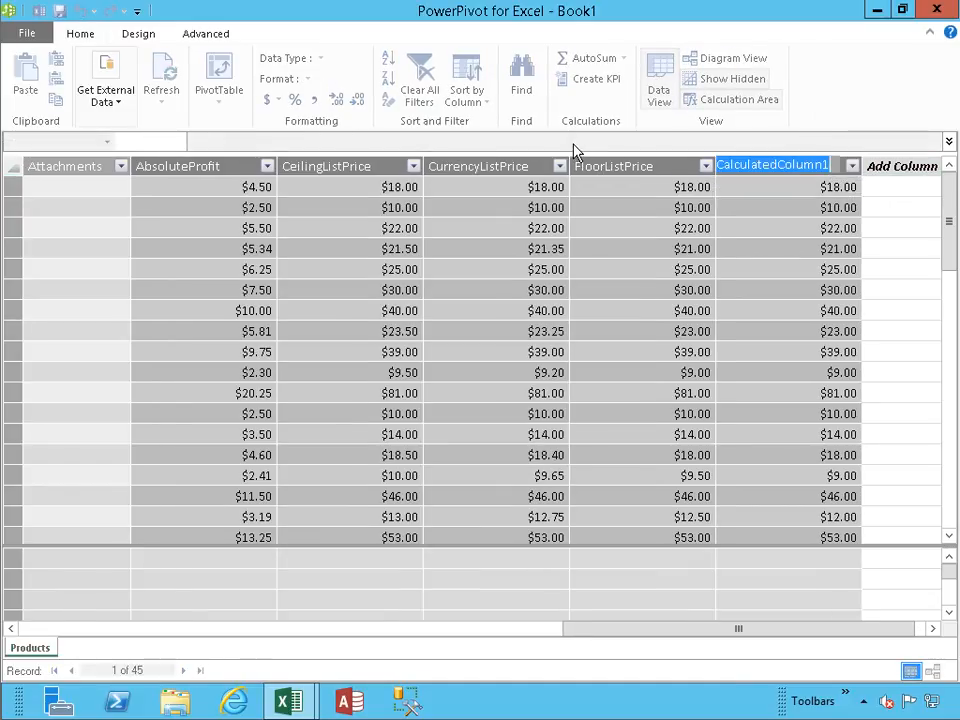
pyautogui.write('IntListPrice')
pyautogui.press('Return')
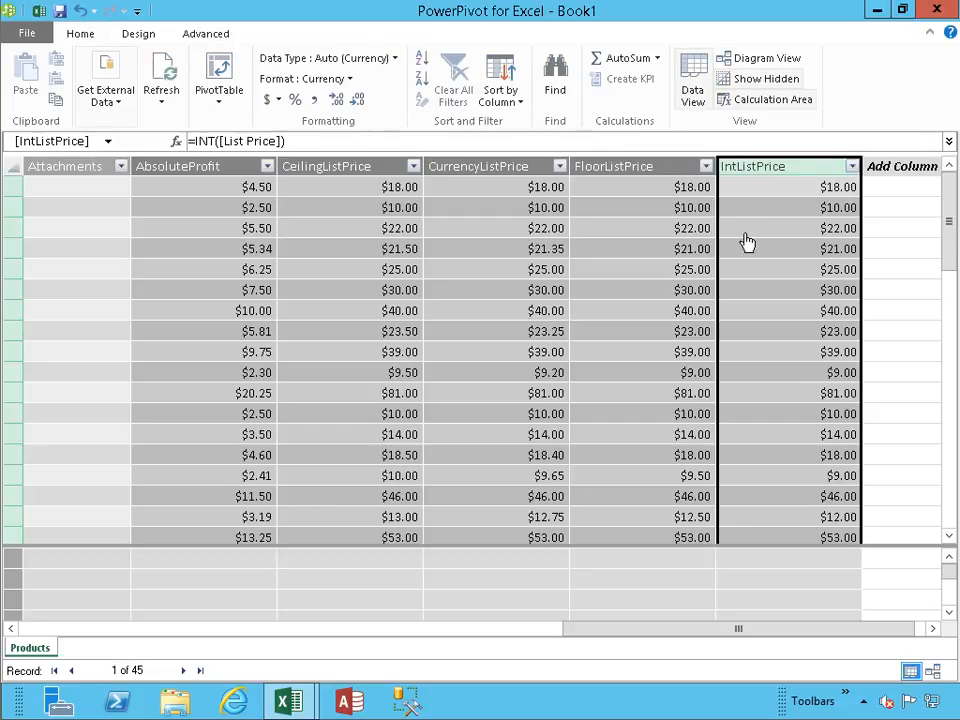
# - Add a calculated column after IntListPrice with the formula =RANDBETWEEN(1,[List Price])
pyautogui.click(876, 187)
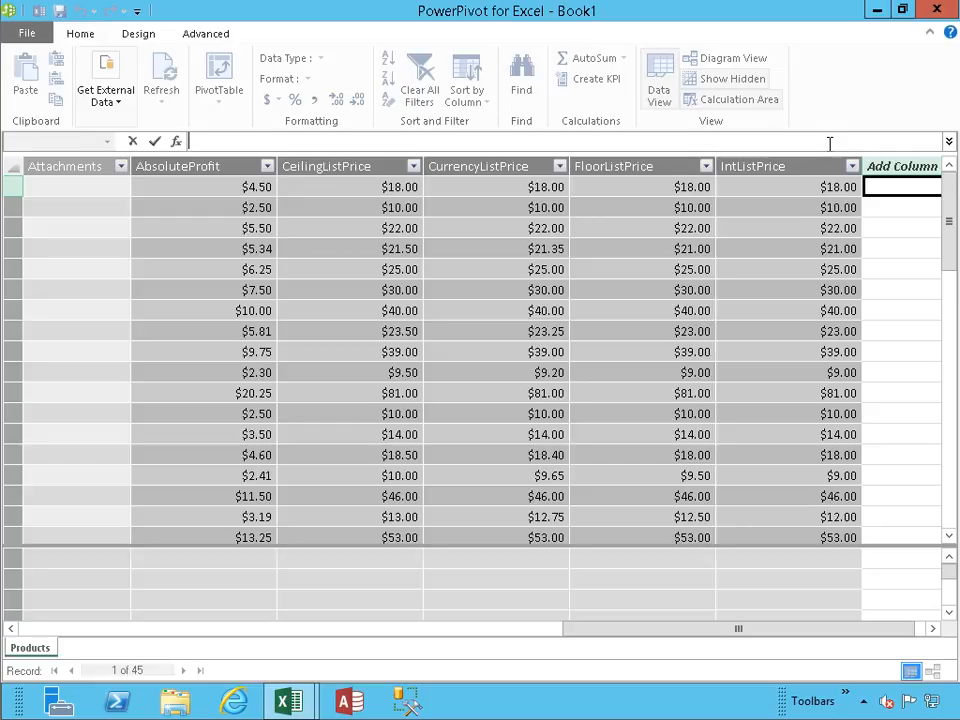
pyautogui.write('=rand')
pyautogui.press('Down')
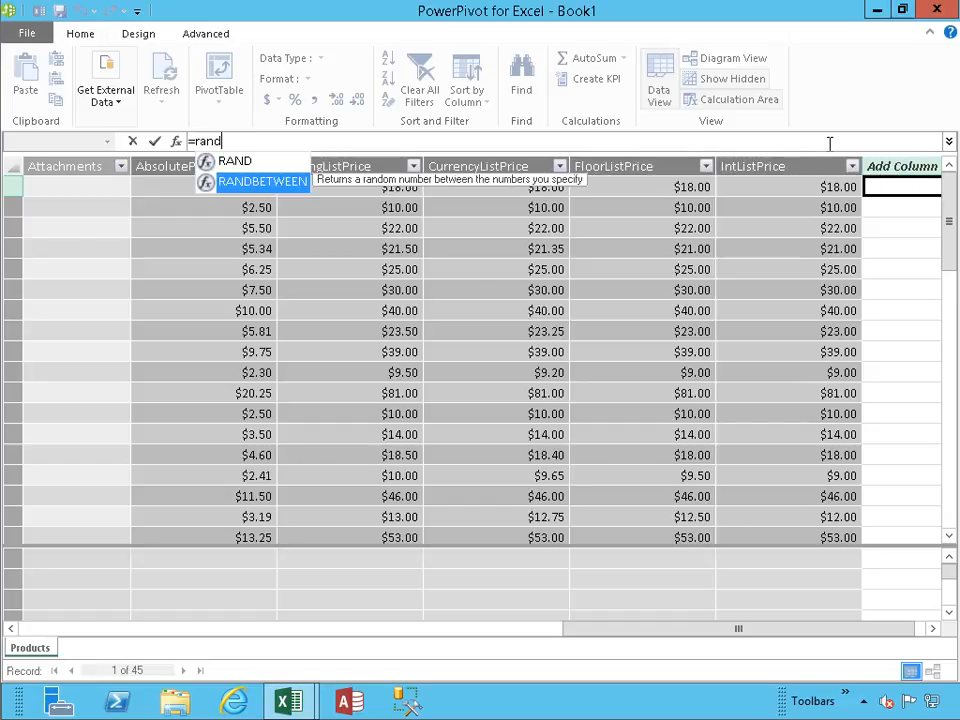
pyautogui.press('Tab')
pyautogui.write('1,')
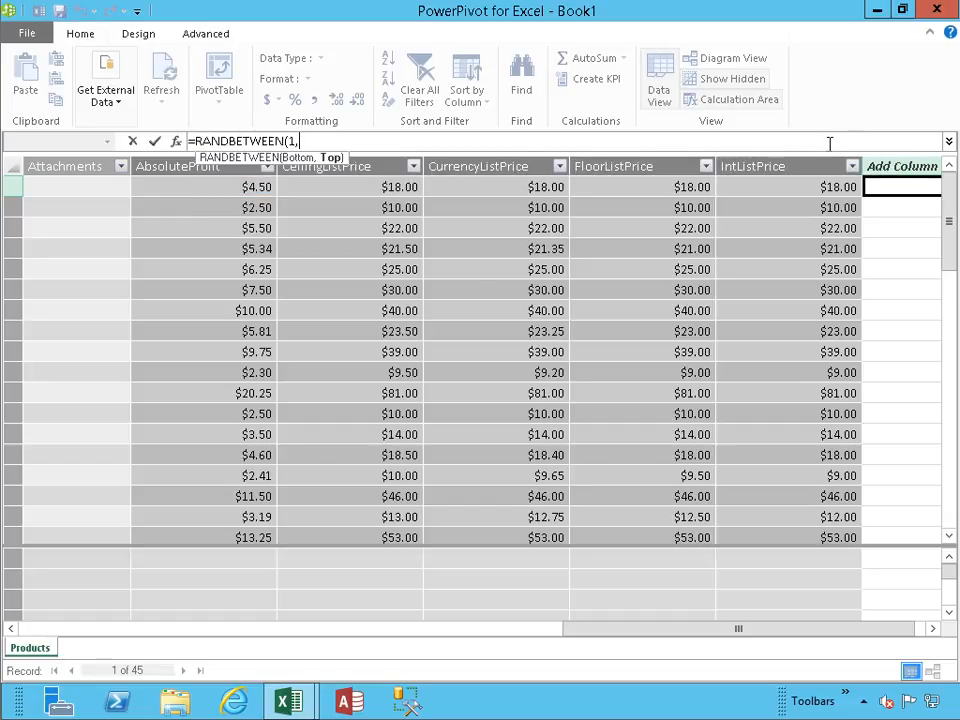
pyautogui.write('[list')
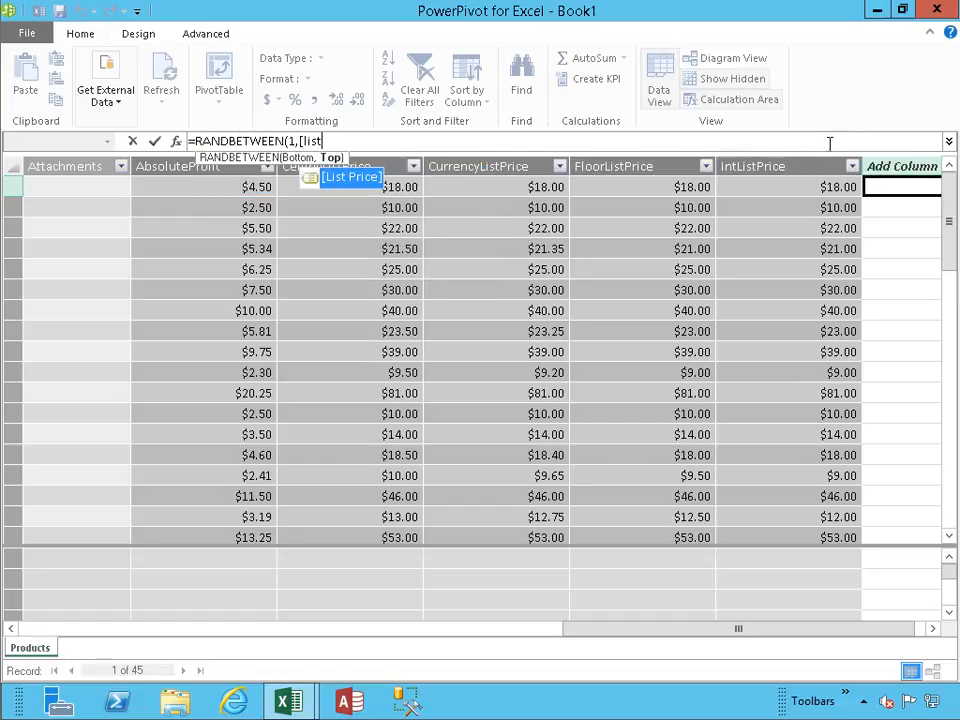
pyautogui.press('Tab')
pyautogui.write(')')
pyautogui.press('Return')
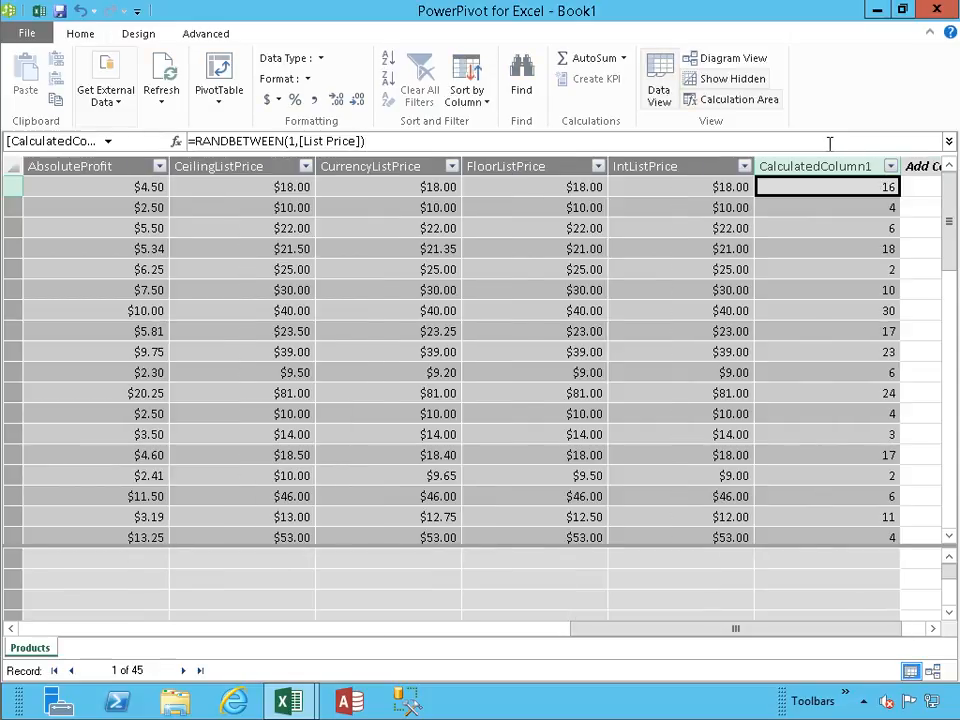
# - Rename the RANDBETWEEN calculated column as RandomListPrice
pyautogui.doubleClick(829, 167)
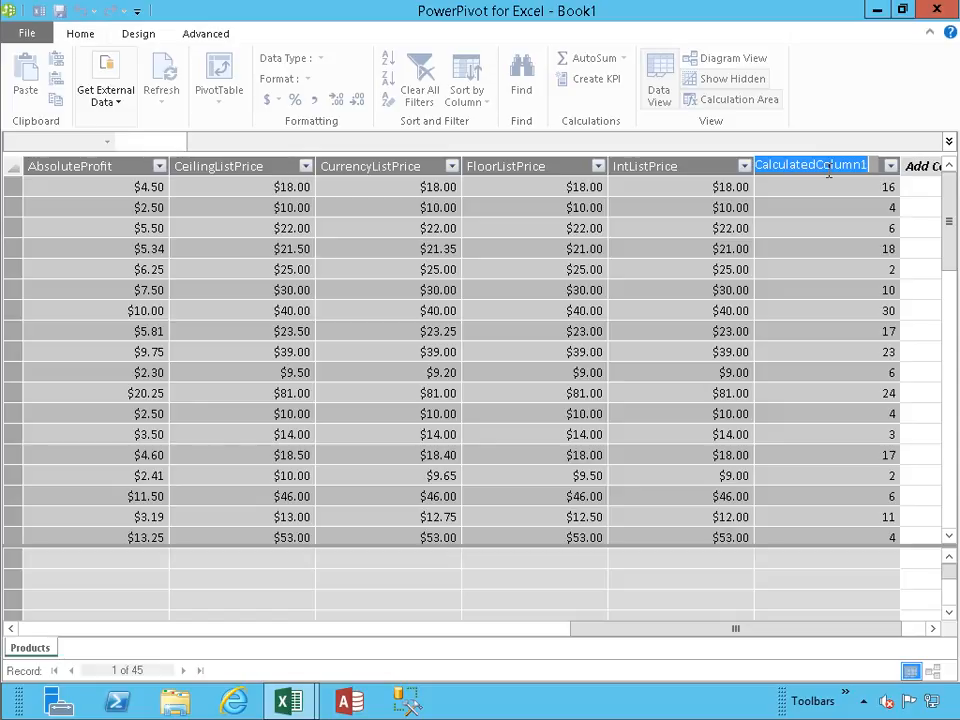
pyautogui.write('Ran')
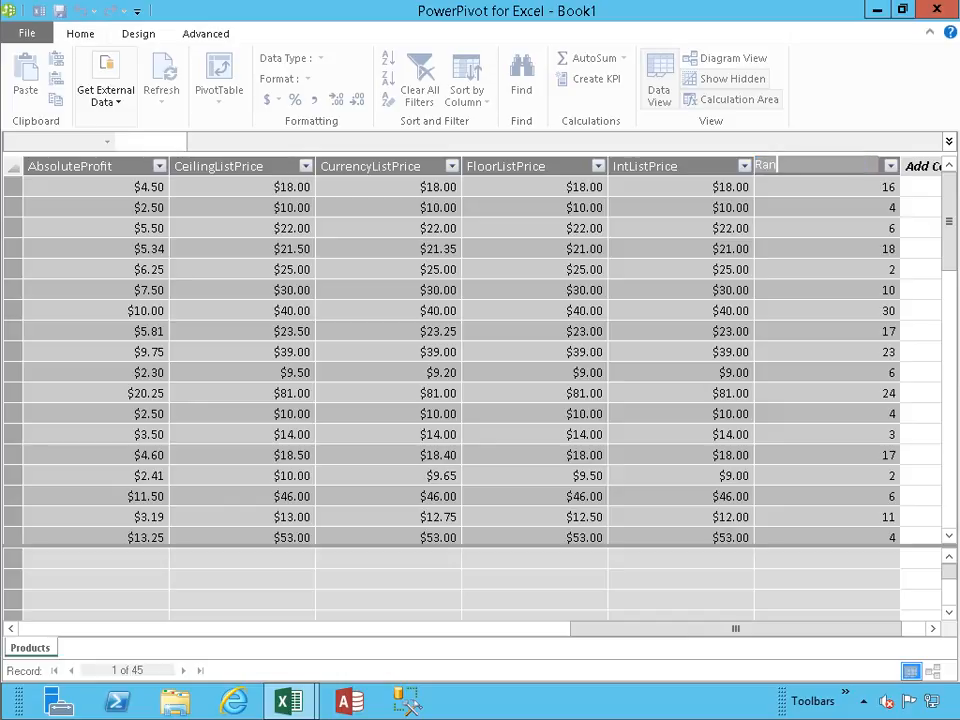
pyautogui.write('domListPrice')
pyautogui.press('Return')
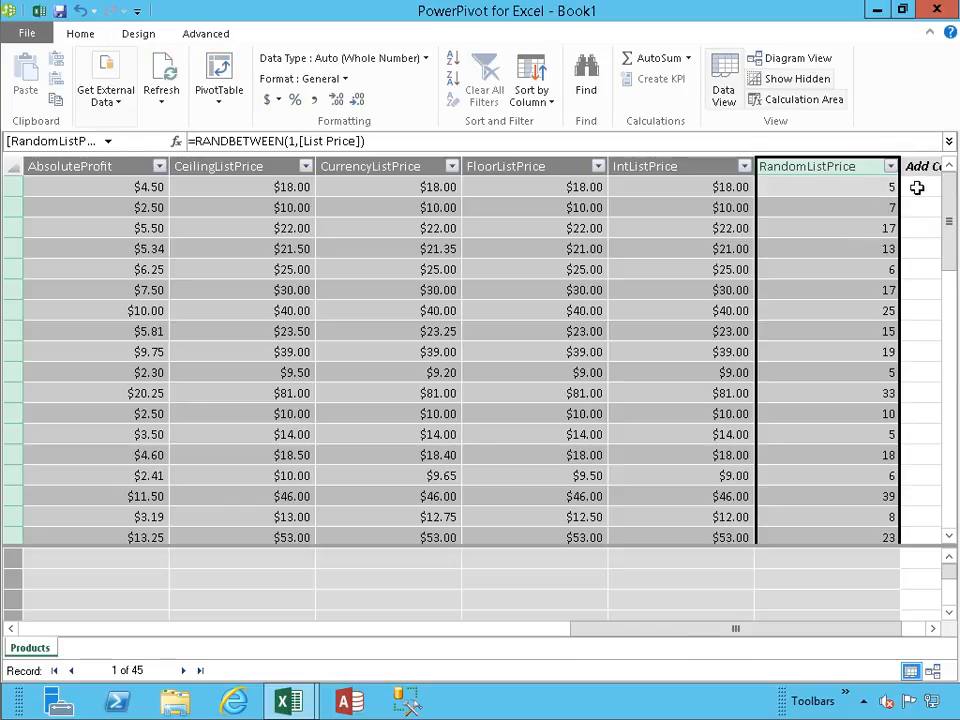
# - Try to add a calculated column after RandomListPrice with the formula =ROUND([list,1)
pyautogui.click(866, 188)
pyautogui.click(918, 187)
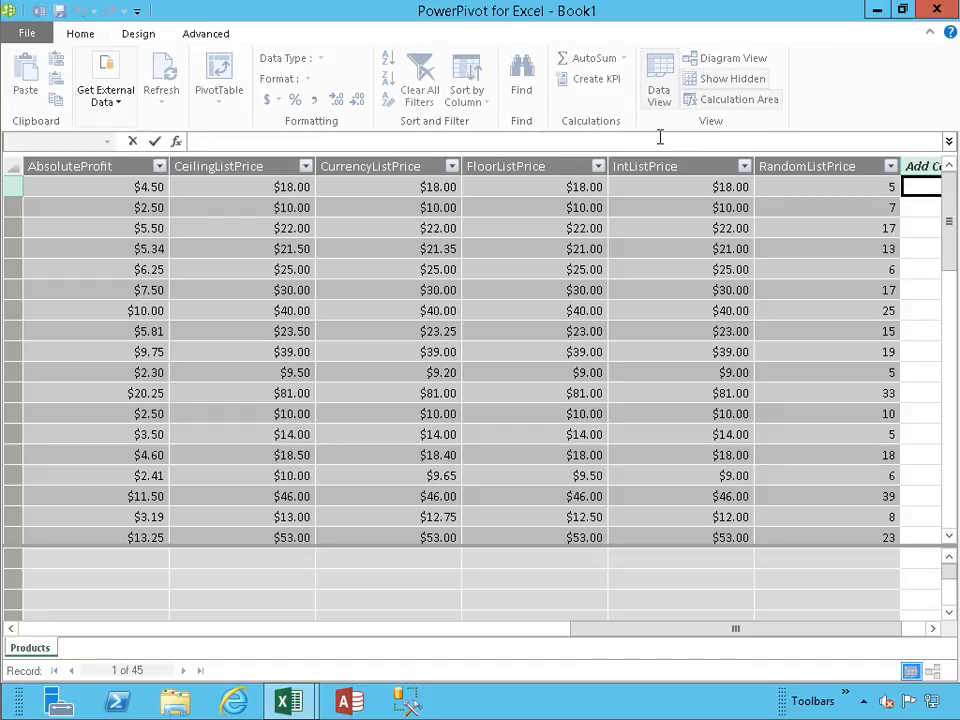
pyautogui.write('=ROUND(')
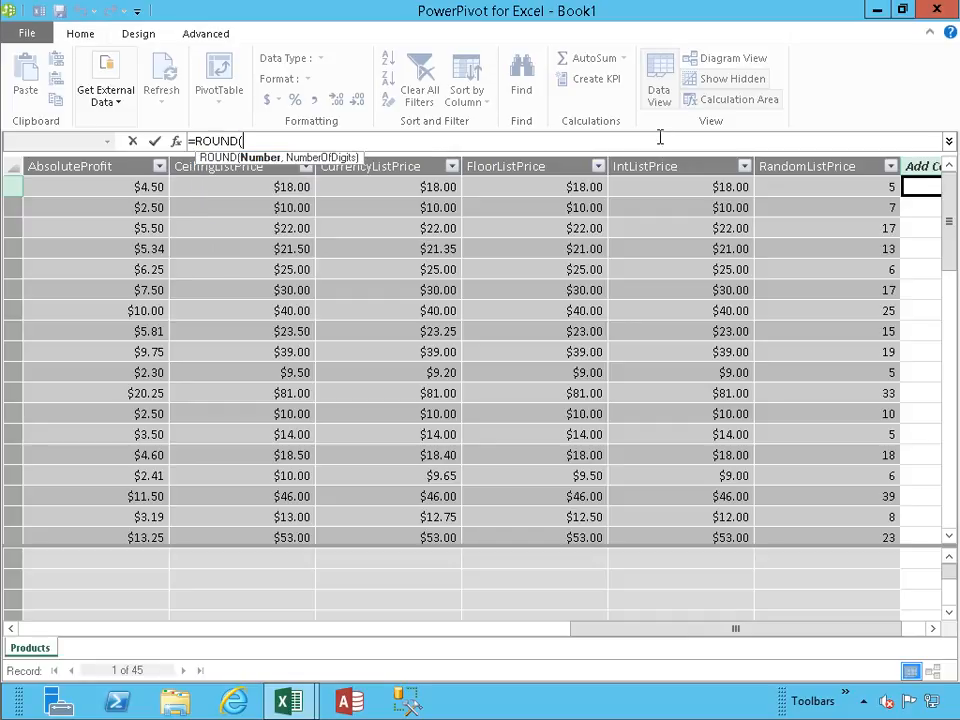
pyautogui.write('[list,1)')
pyautogui.press('Return')
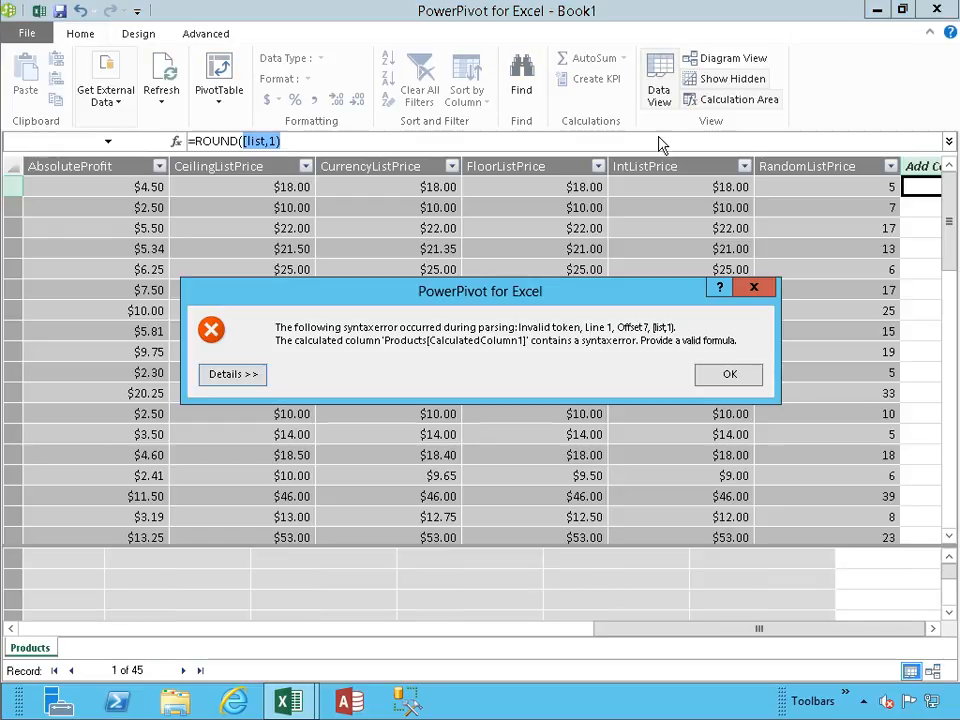
pyautogui.click(724, 380)
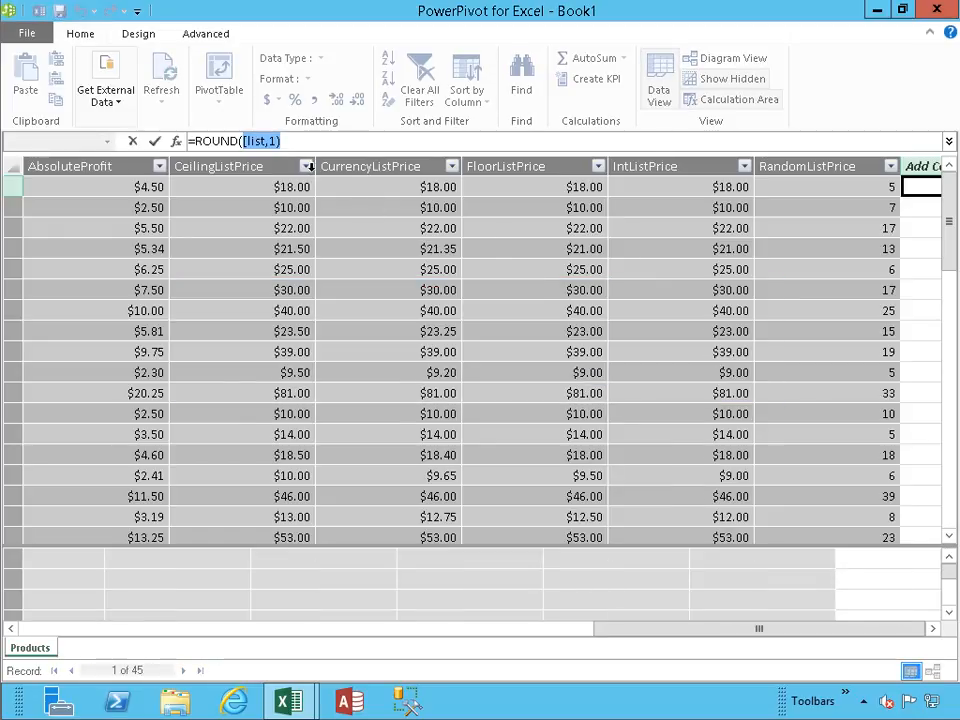
# - Replace the ROUND arguments so the new column's formula reads =ROUND([List Price],1), and commit it
pyautogui.click(284, 141)
pyautogui.moveTo(261, 141); pyautogui.dragTo(304, 141)
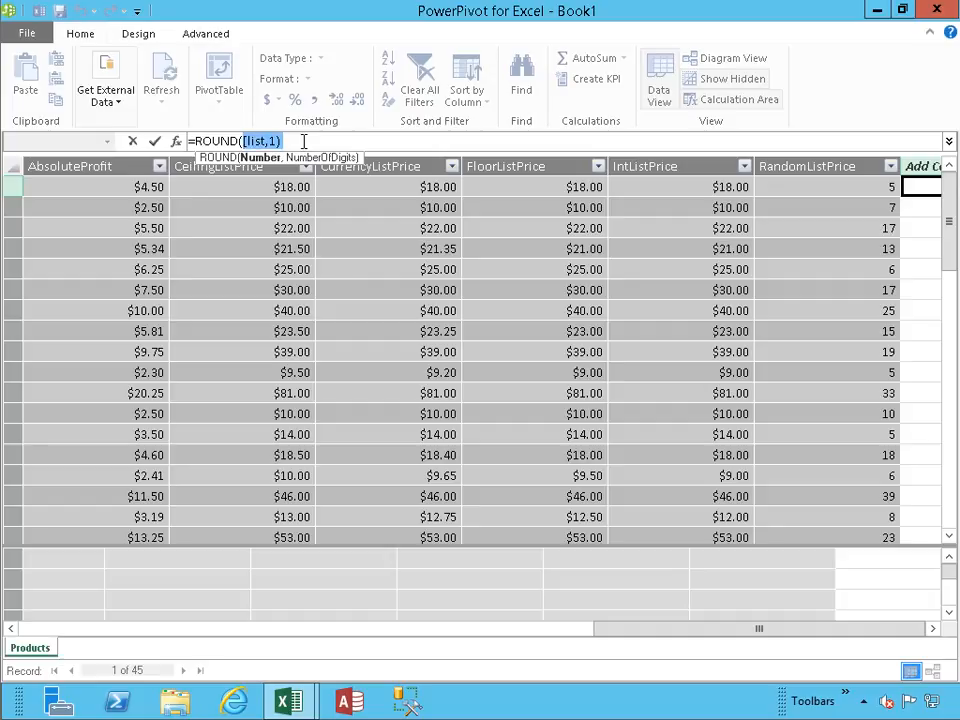
pyautogui.press('BackSpace')
pyautogui.write('p')
pyautogui.press('BackSpace')
pyautogui.write('[lis')
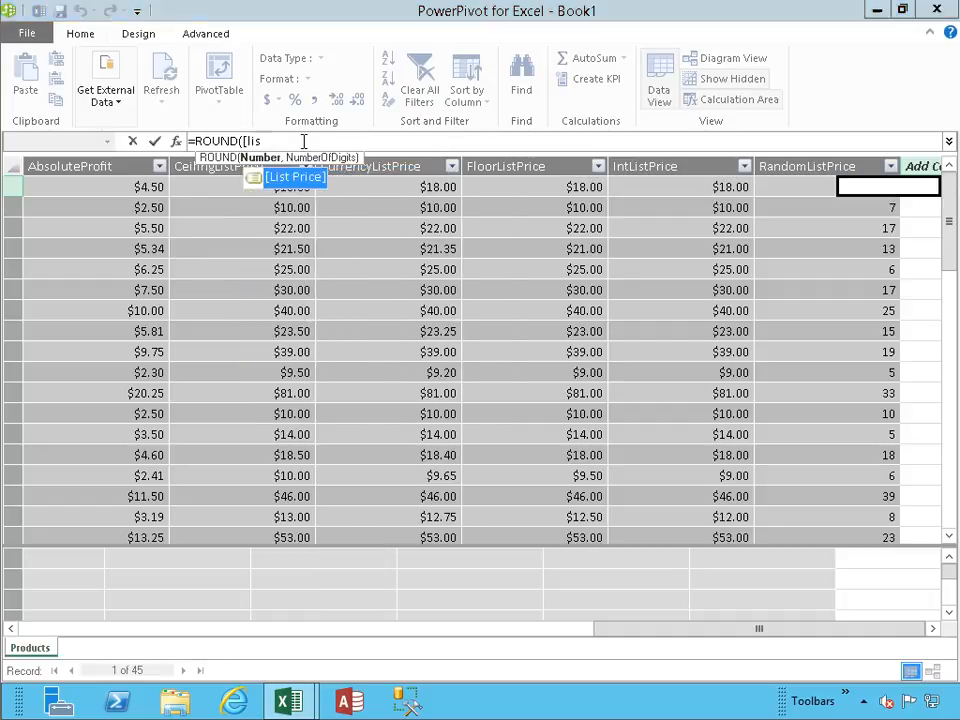
pyautogui.press('Tab')
pyautogui.write('],1)')
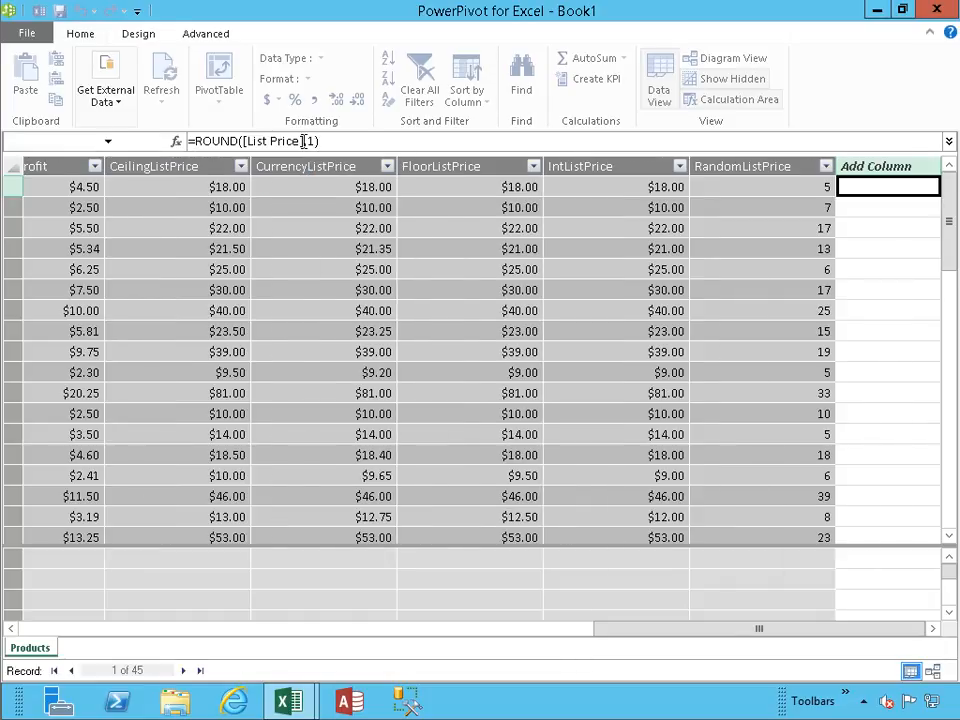
pyautogui.press('Return')
# - Rename the ROUND calculated column as RoundedListPrice
pyautogui.doubleClick(829, 166)
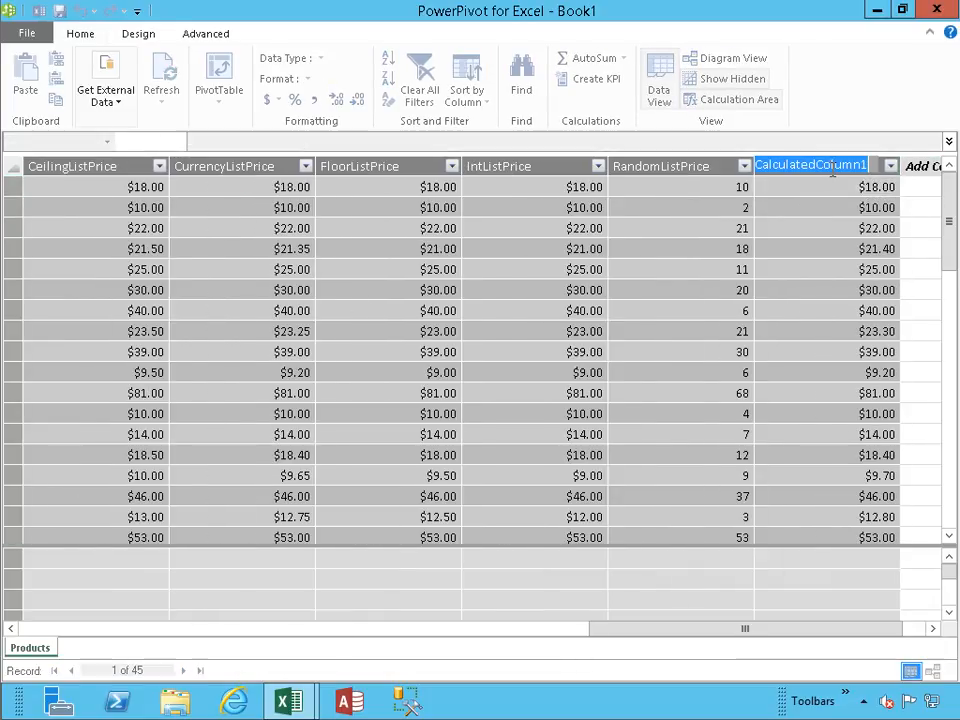
pyautogui.write('RoundedListPrice')
pyautogui.press('Return')
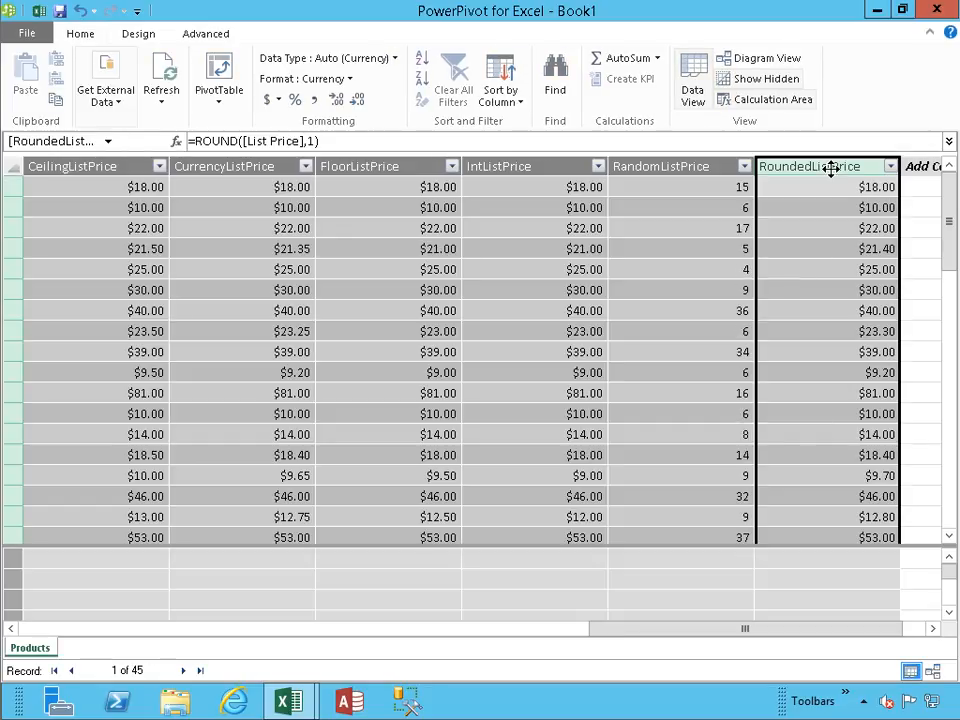
# - Add a calculated column after RoundedListPrice with the formula =ROUNDUP([List Price],1)
pyautogui.click(926, 193)
pyautogui.click(852, 141)
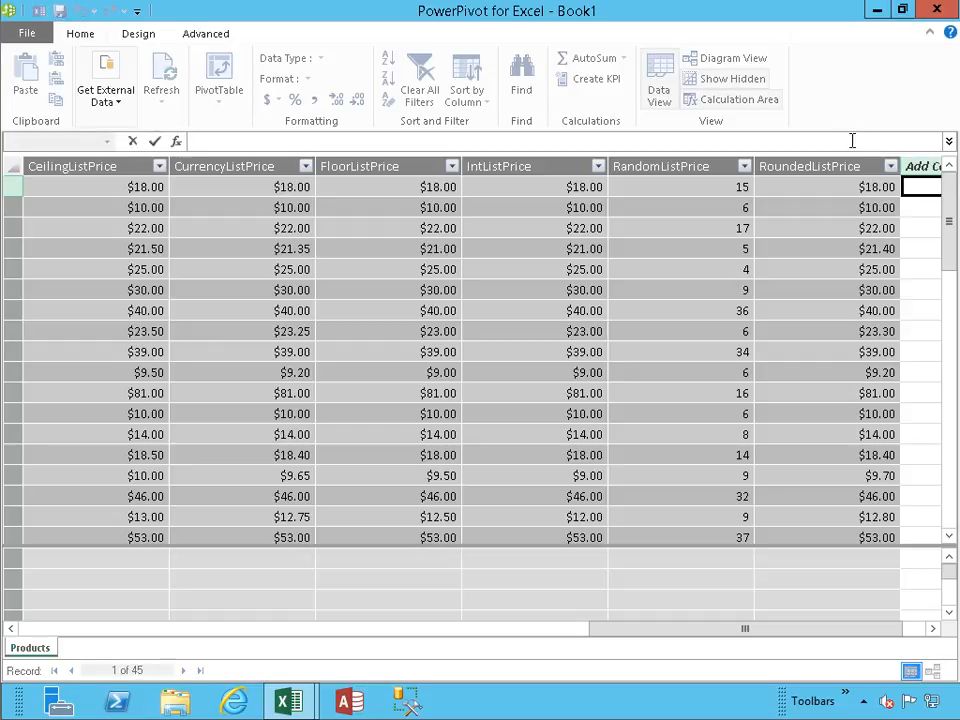
pyautogui.write('=ROUND')
pyautogui.press('BackSpace')
pyautogui.press('BackSpace')
pyautogui.press('BackSpace')
pyautogui.press('BackSpace')
pyautogui.press('BackSpace')
pyautogui.press('BackSpace')
pyautogui.write('=round')
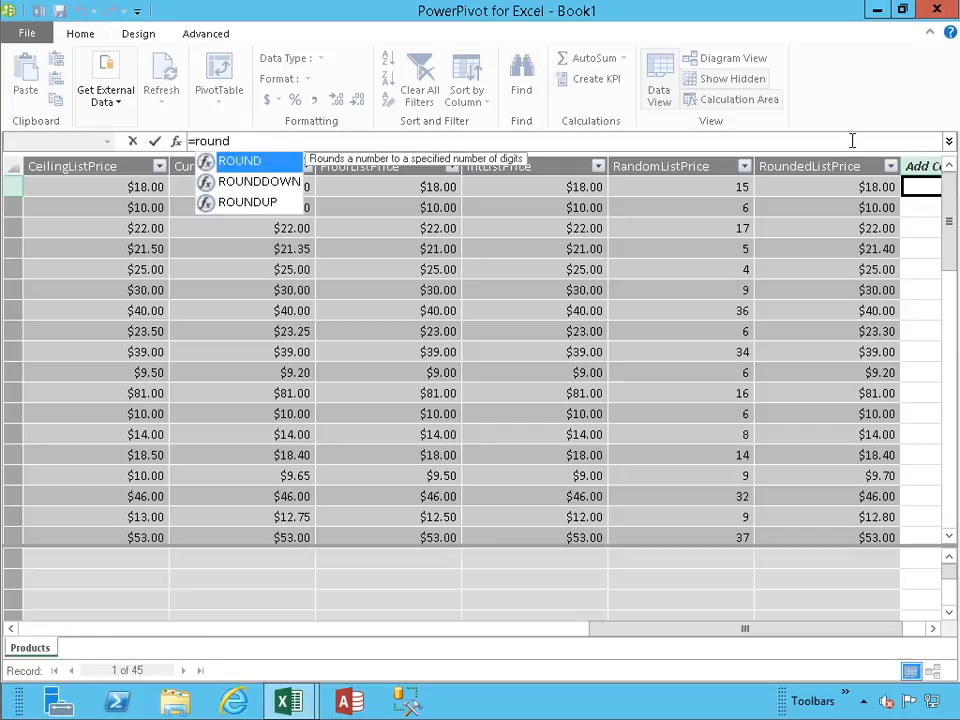
pyautogui.press('Down')
pyautogui.press('Down')
pyautogui.press('Tab')
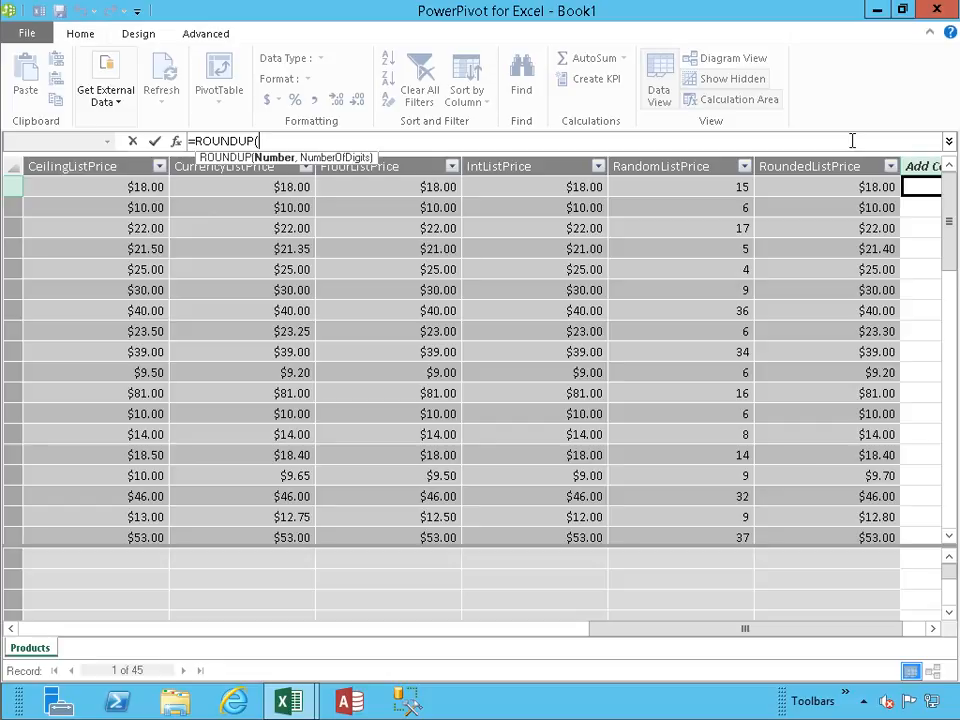
pyautogui.write('[list')
pyautogui.press('Tab')
pyautogui.write(',')
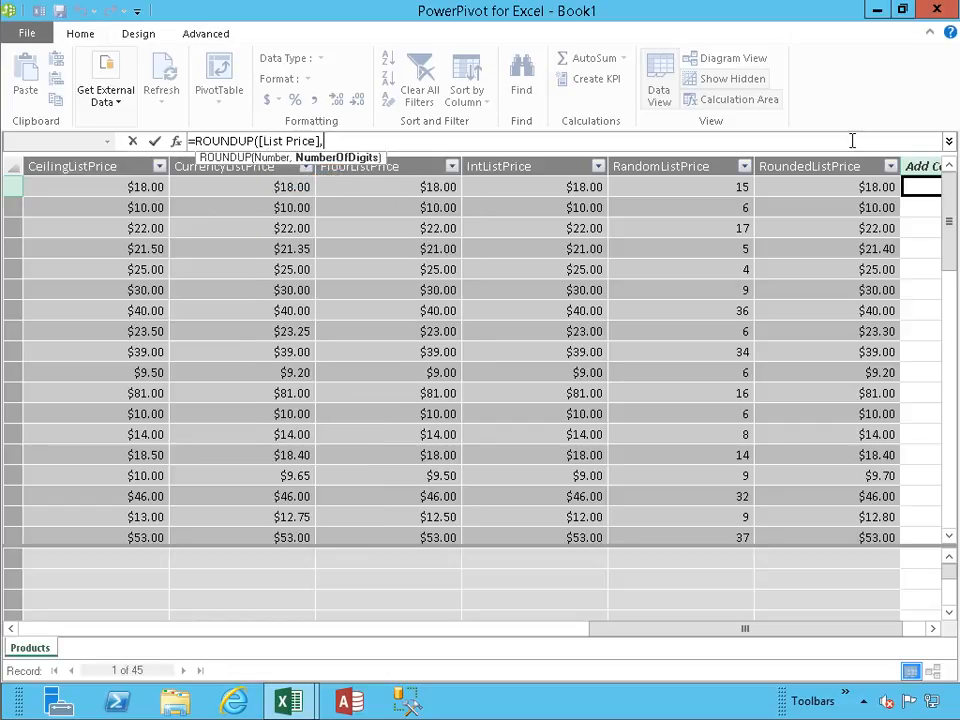
pyautogui.write('1)')
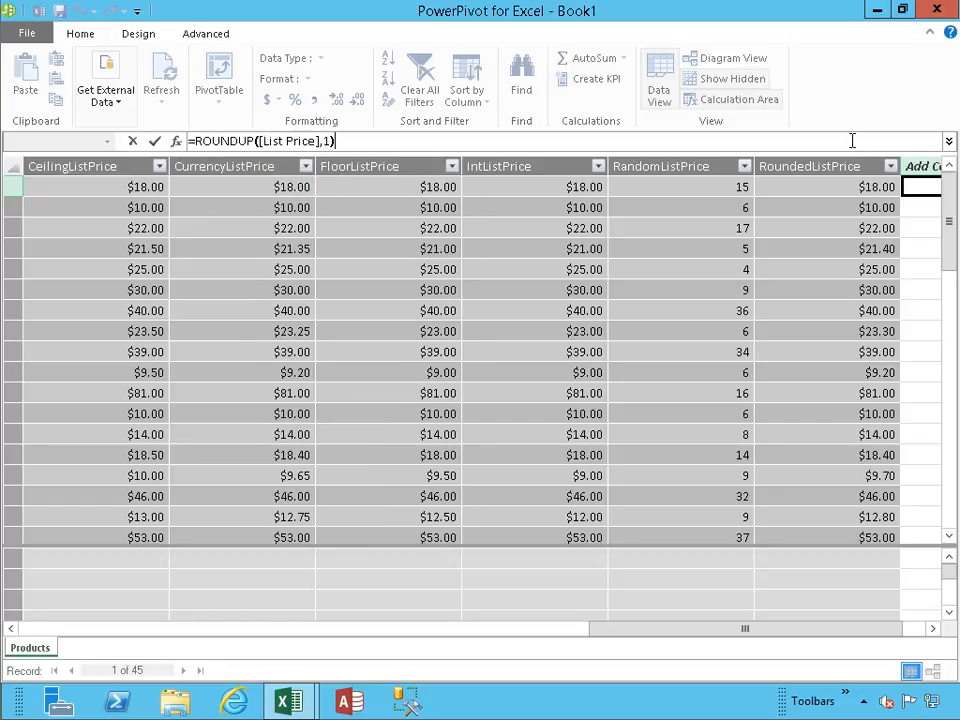
pyautogui.press('Return')
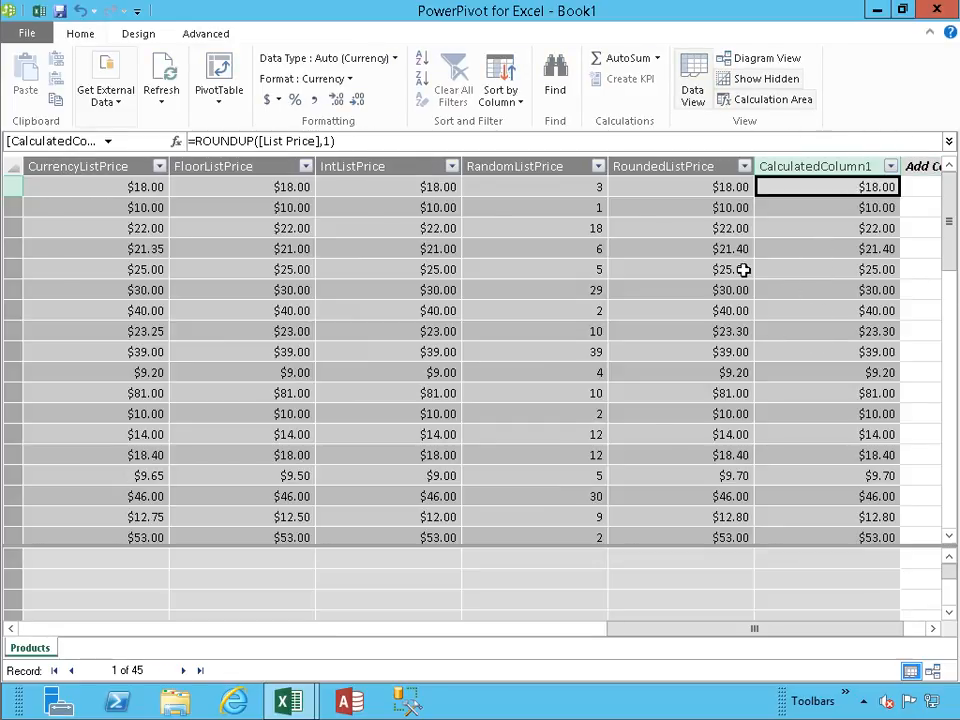
# - Rename the ROUNDUP calculated column as RoundedUpListPrice
pyautogui.click(843, 170)
pyautogui.doubleClick(843, 168)
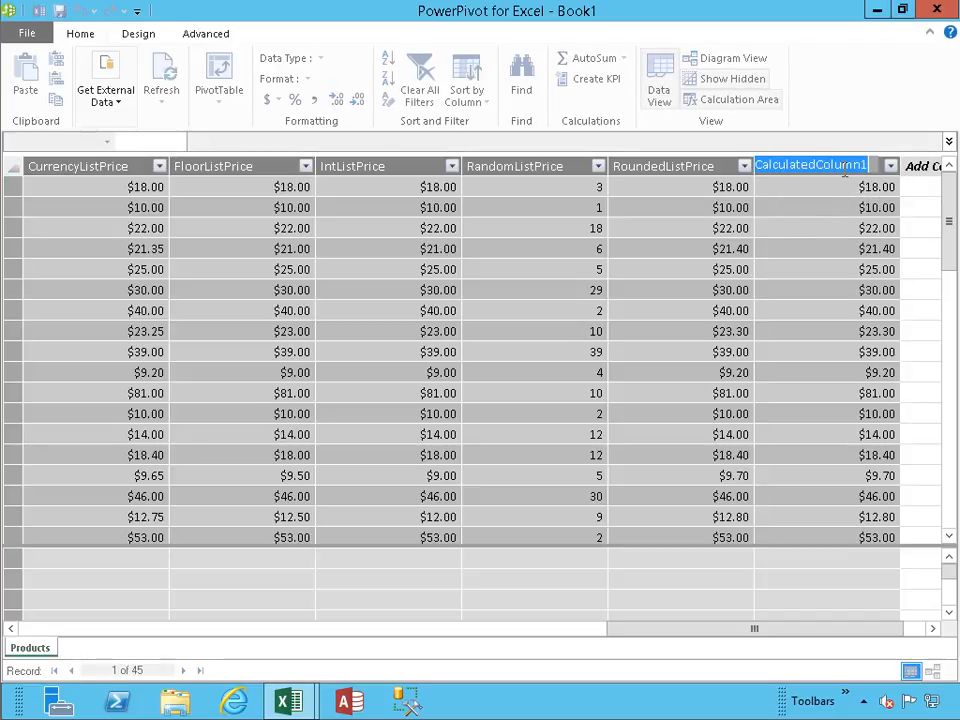
pyautogui.write('Round')
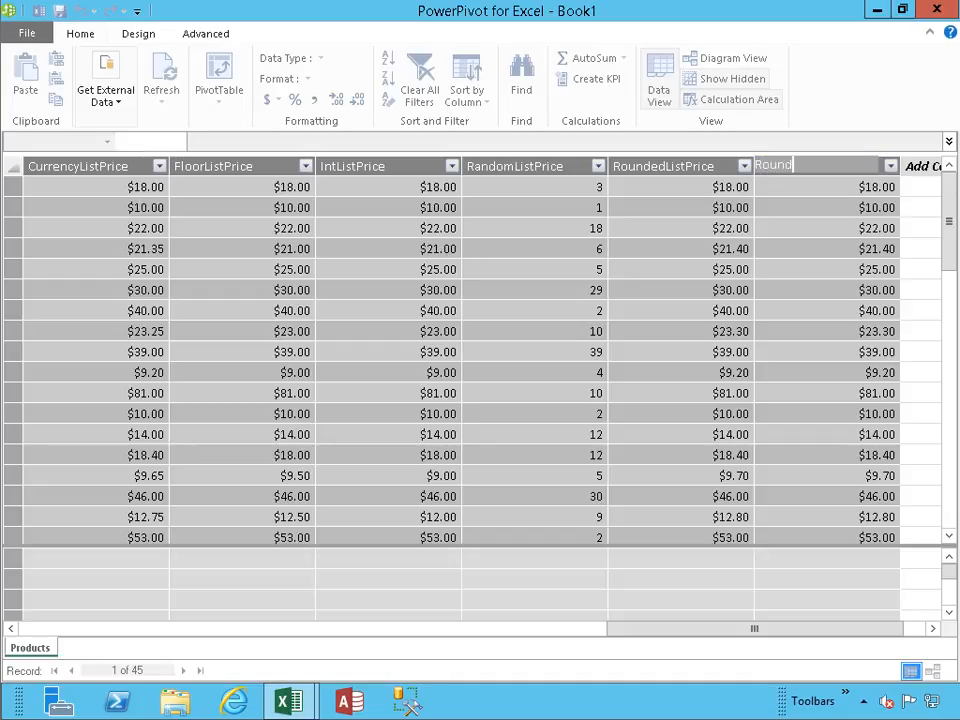
pyautogui.write('edUpListPrice')
# - Add a calculated column after RoundedUpListPrice with the formula =ROUNDDOWN([List Price],-1)
pyautogui.click(810, 631)
pyautogui.click(902, 186)
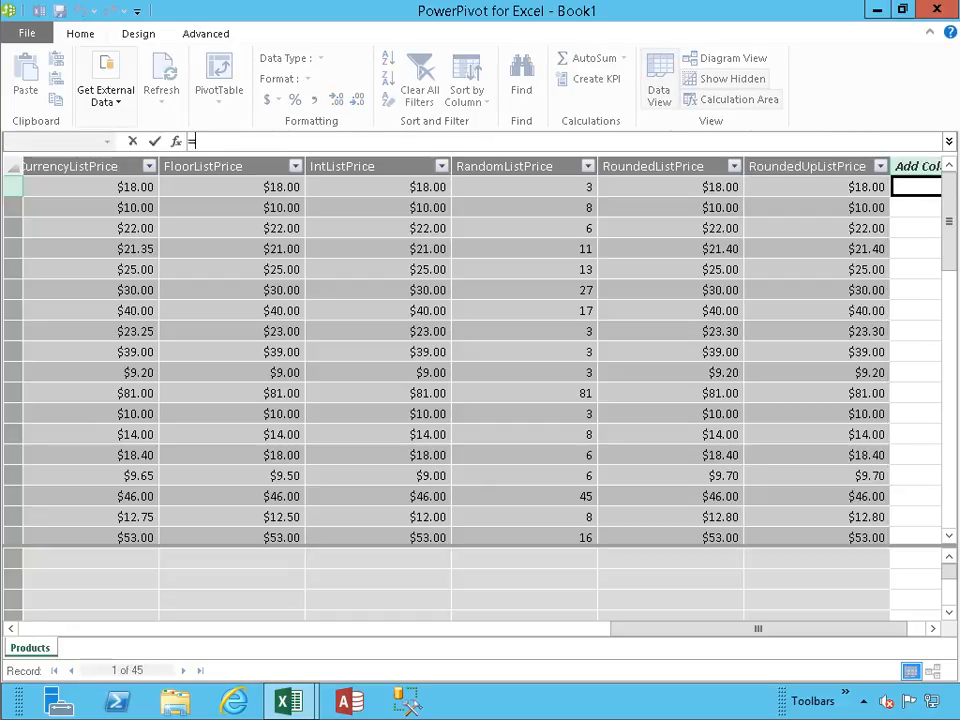
pyautogui.write('=round')
pyautogui.press('Down')
pyautogui.press('Tab')
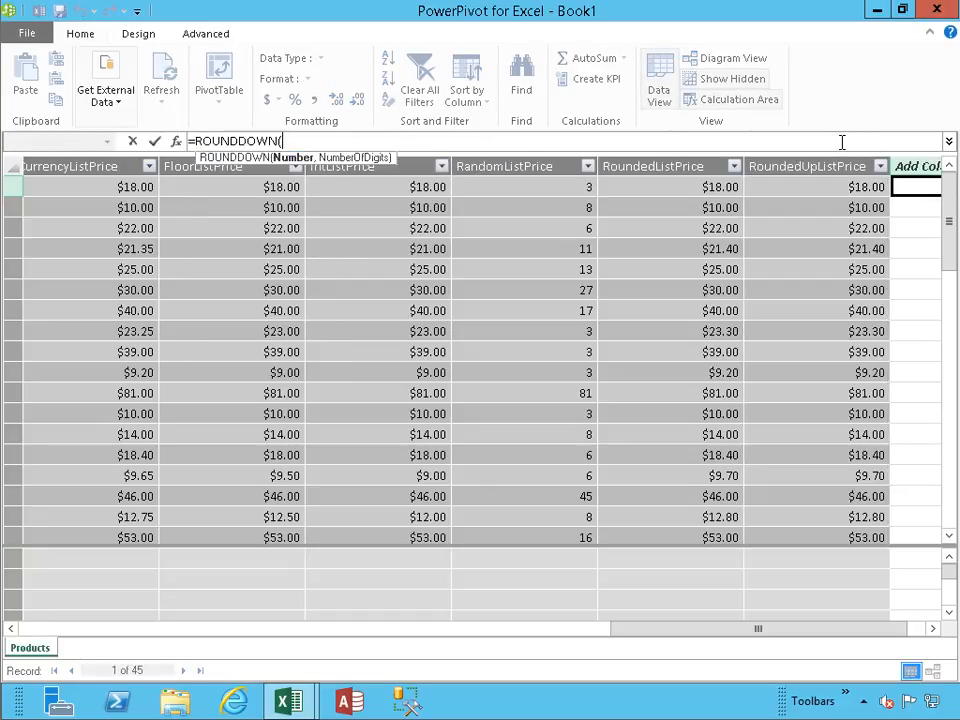
pyautogui.write('[List')
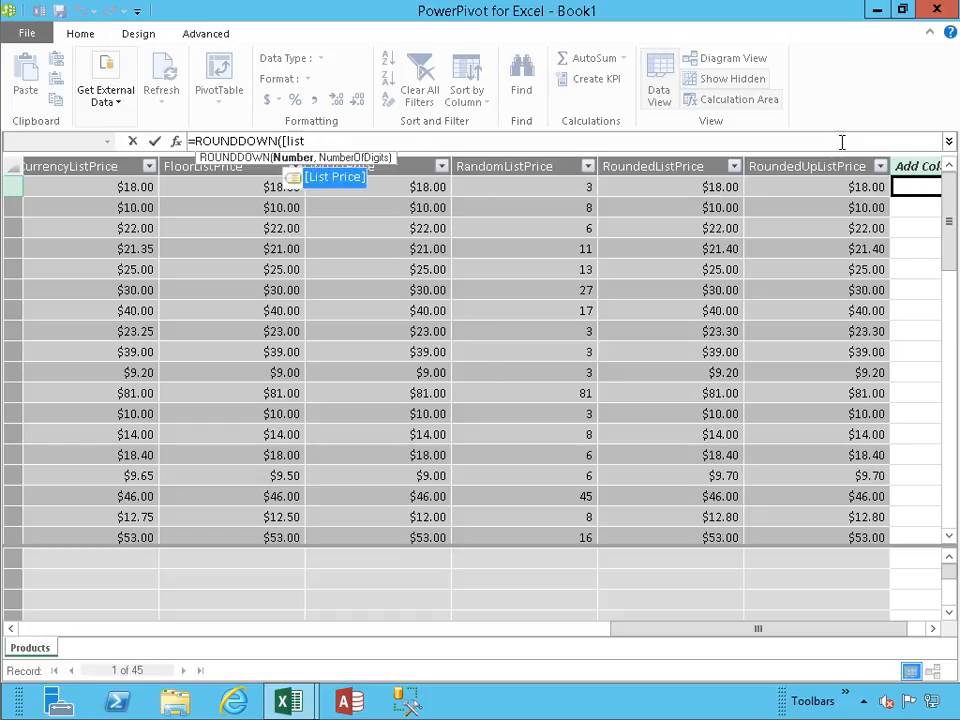
pyautogui.press('Tab')
pyautogui.write(',')
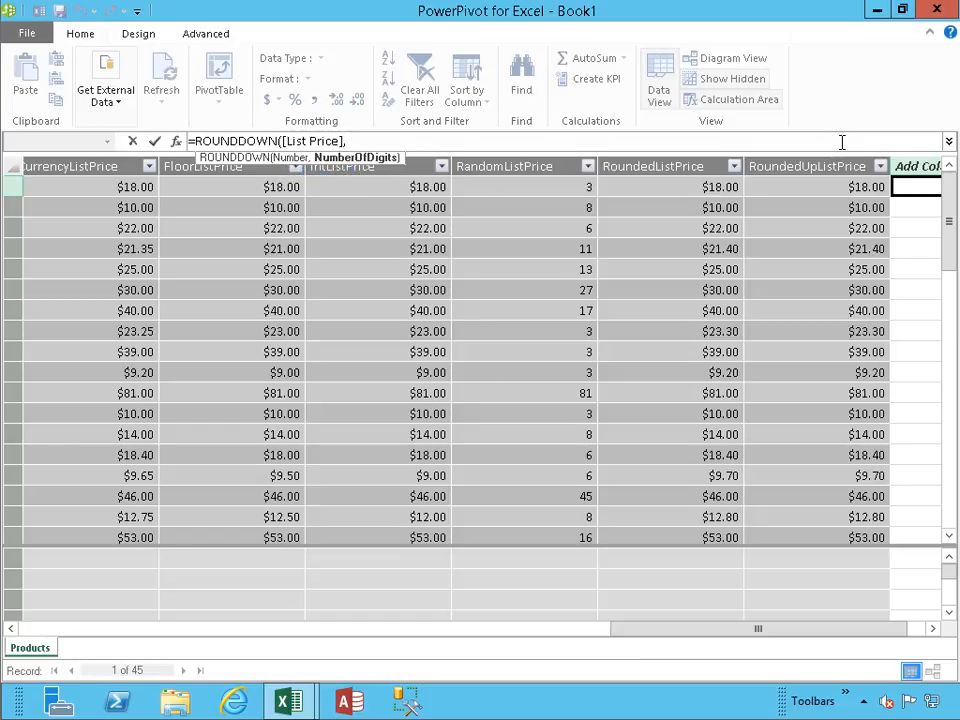
pyautogui.write('-1)')
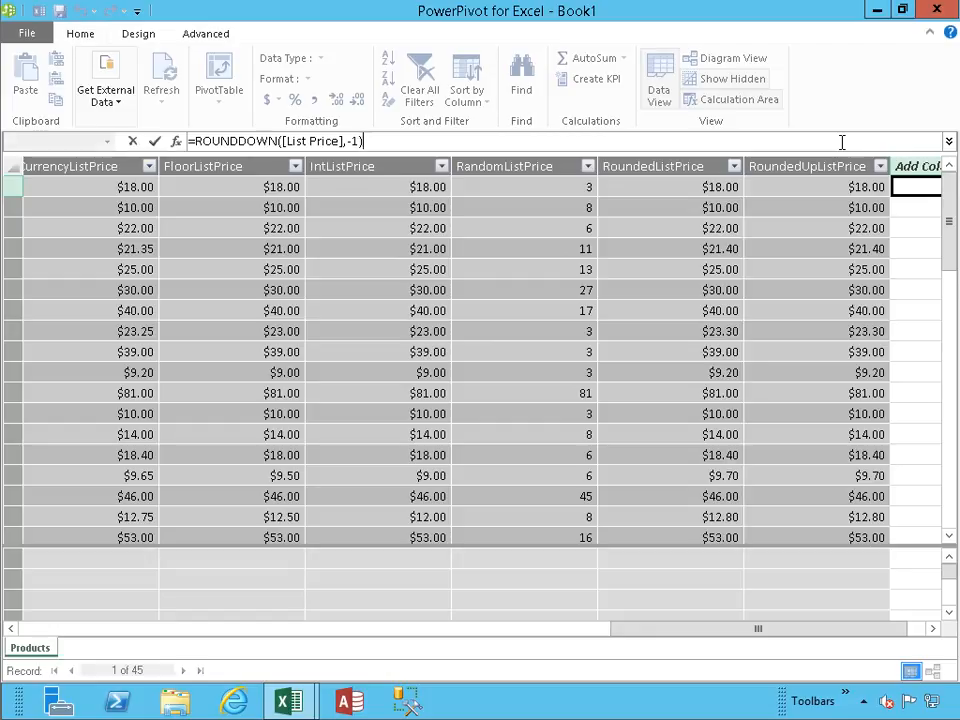
pyautogui.press('Return')
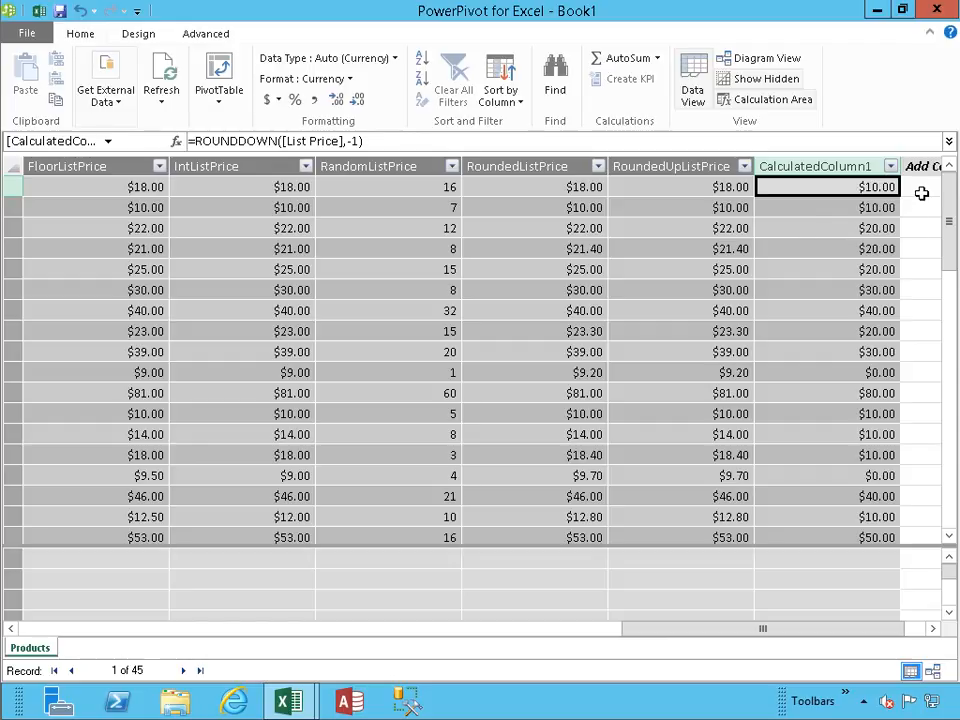
# - Rename the ROUNDDOWN calculated column as RoundedDownListPrice
pyautogui.click(836, 168)
pyautogui.doubleClick(836, 167)
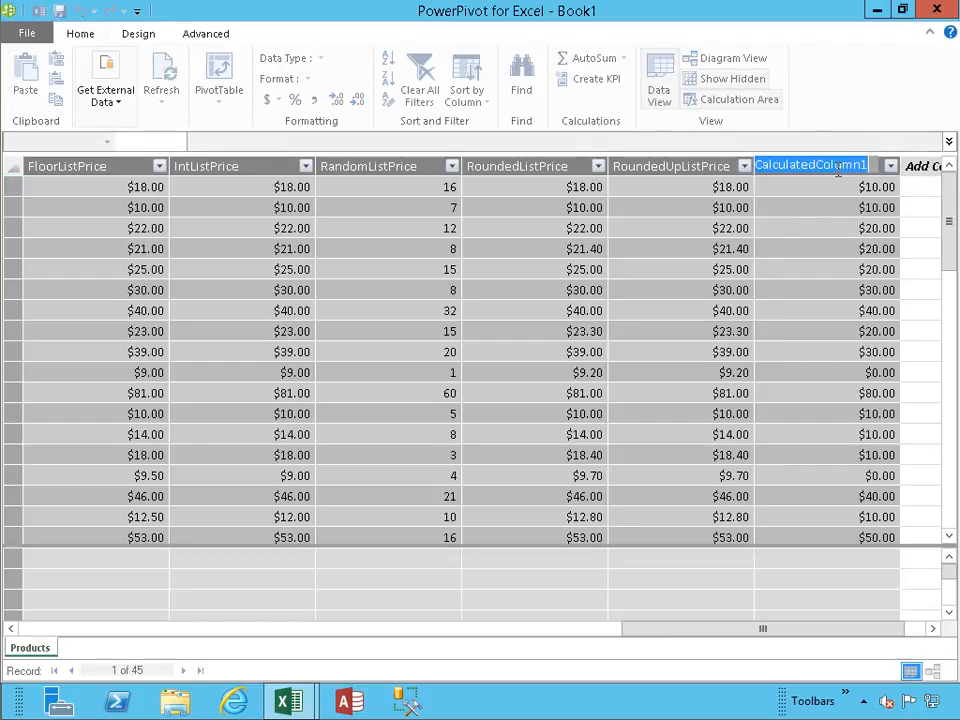
pyautogui.write('Round')
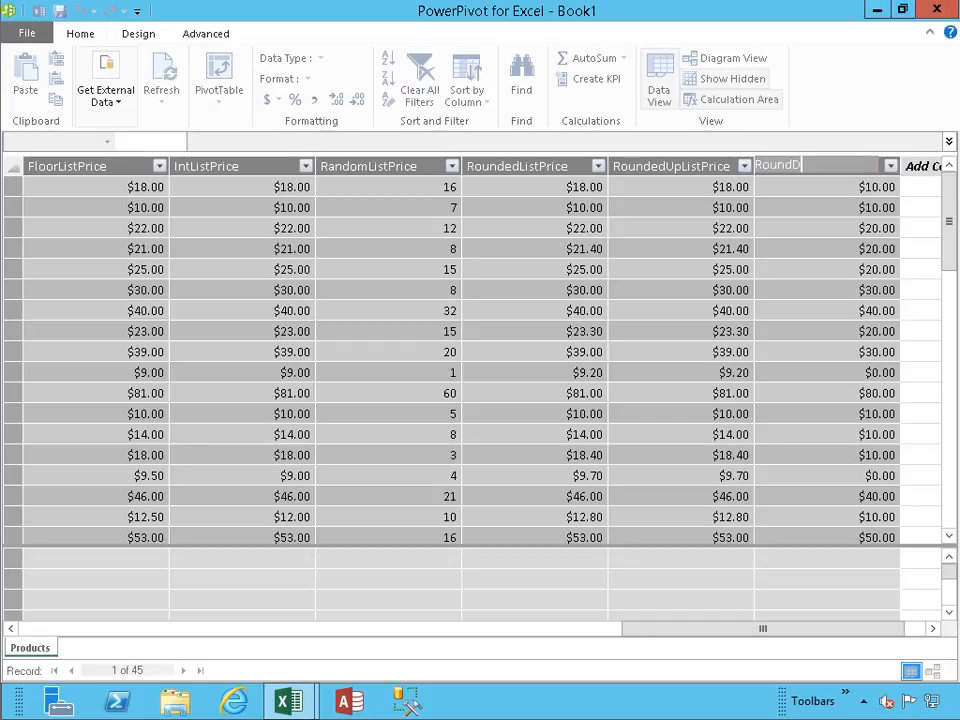
pyautogui.write('edDOwn')
pyautogui.press('BackSpace')
pyautogui.press('BackSpace')
pyautogui.press('BackSpace')
pyautogui.write('ownListPrice')
pyautogui.press('Return')
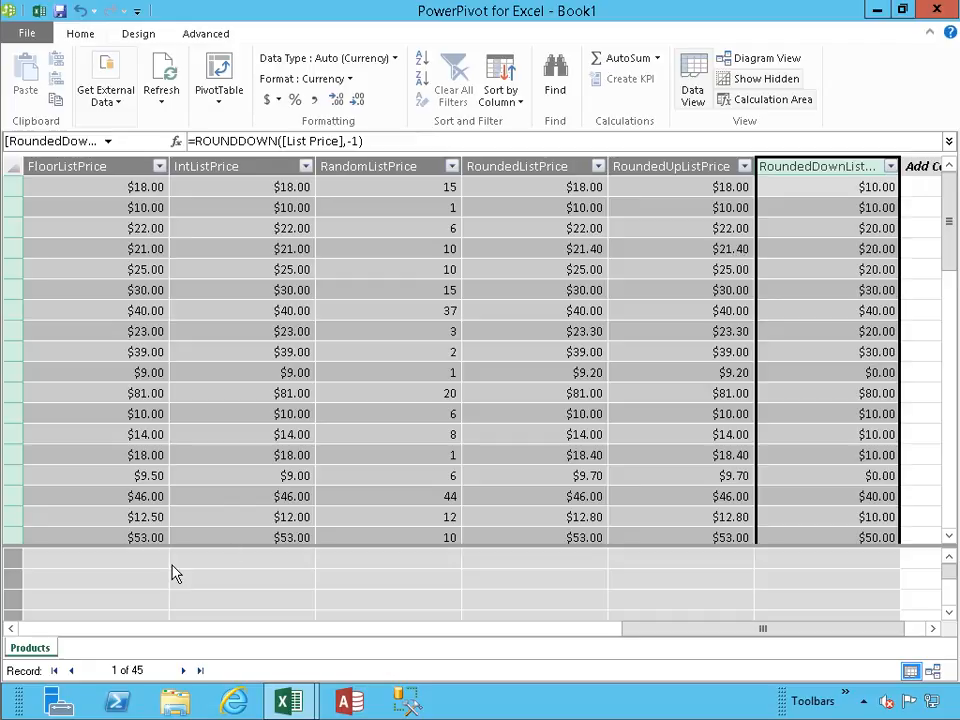
# - Create the measure CF_SumListPRice:=SUM([List Price]) in the second calculation area row under FloorListPrice, and widen that column
pyautogui.click(135, 582)
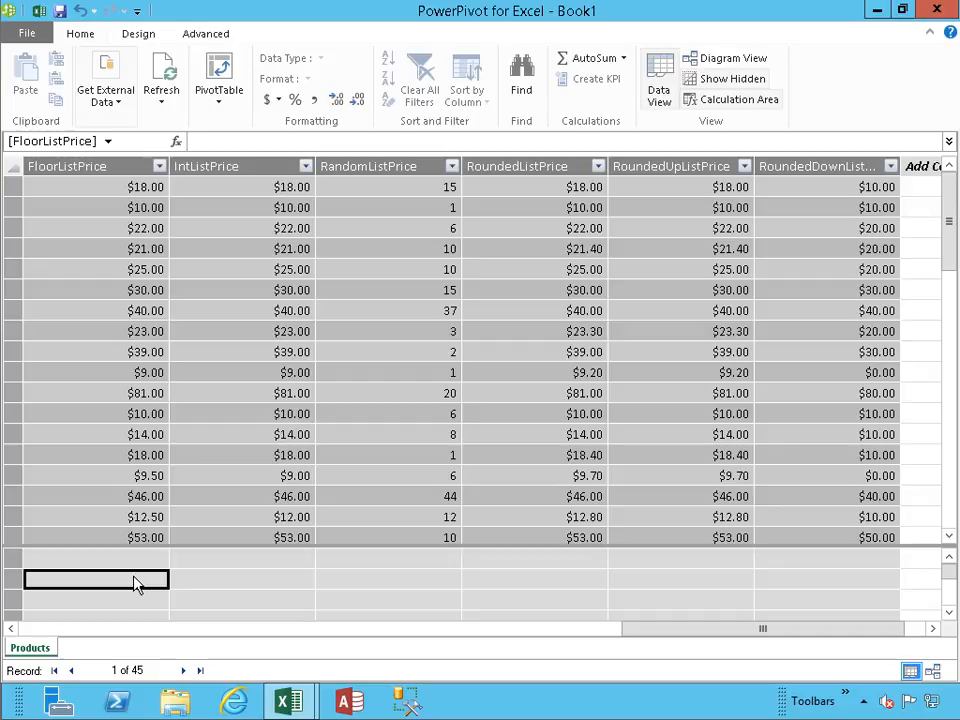
pyautogui.click(258, 146)
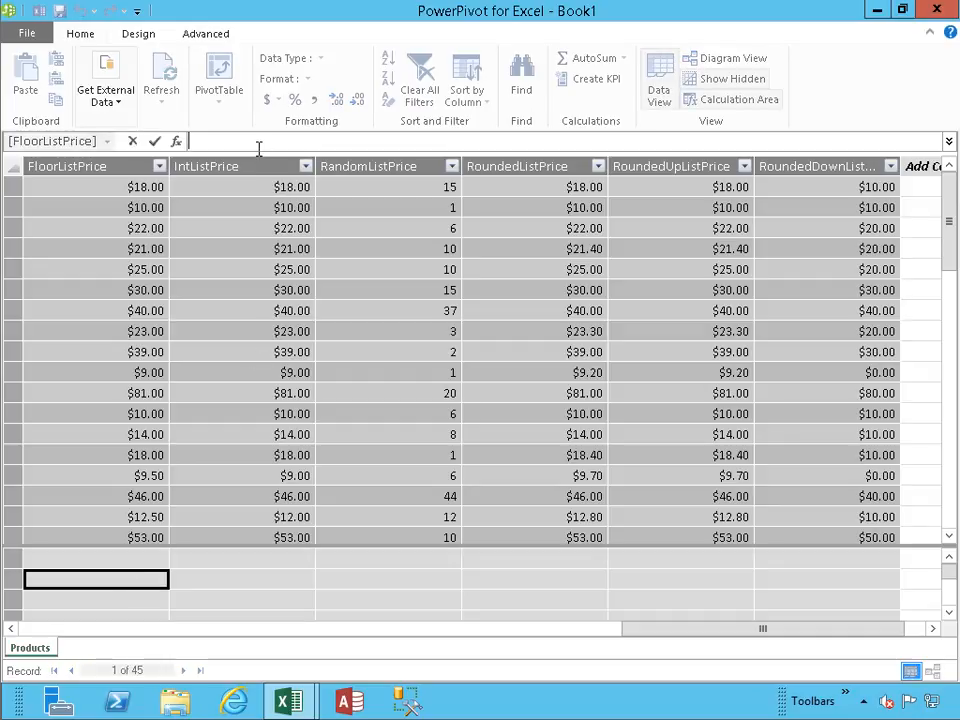
pyautogui.write('CF_SumListP')
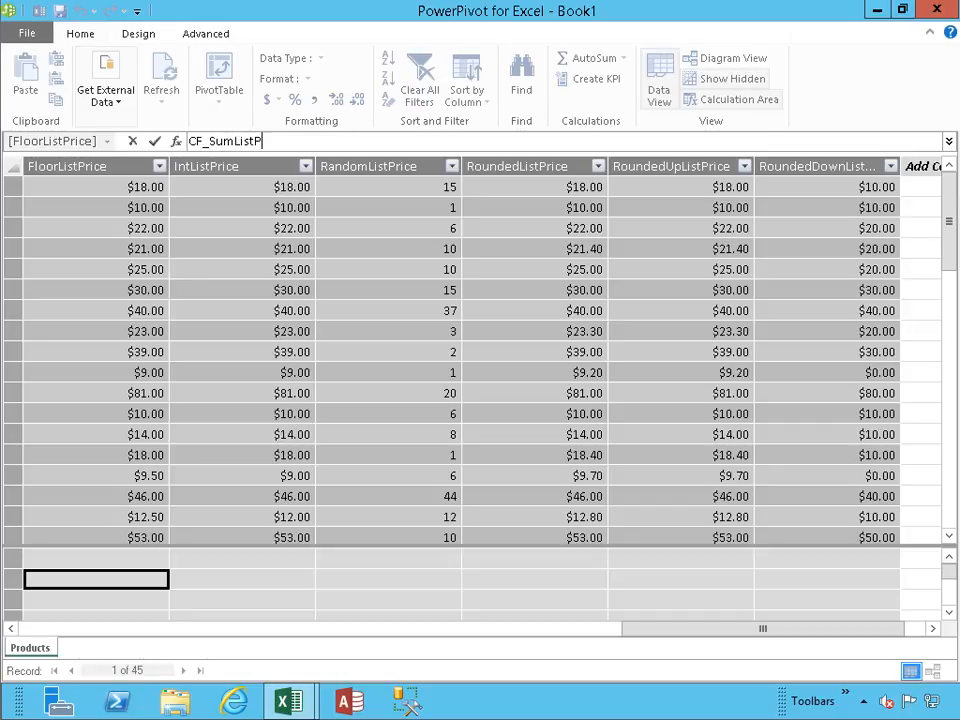
pyautogui.write('Rice:=sum')
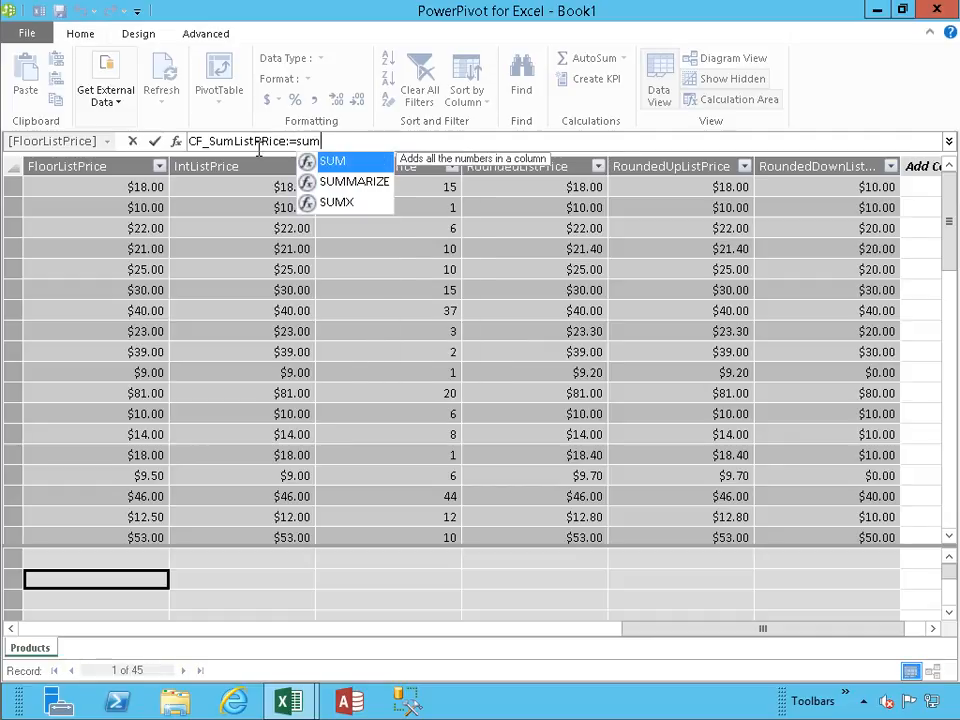
pyautogui.press('Tab')
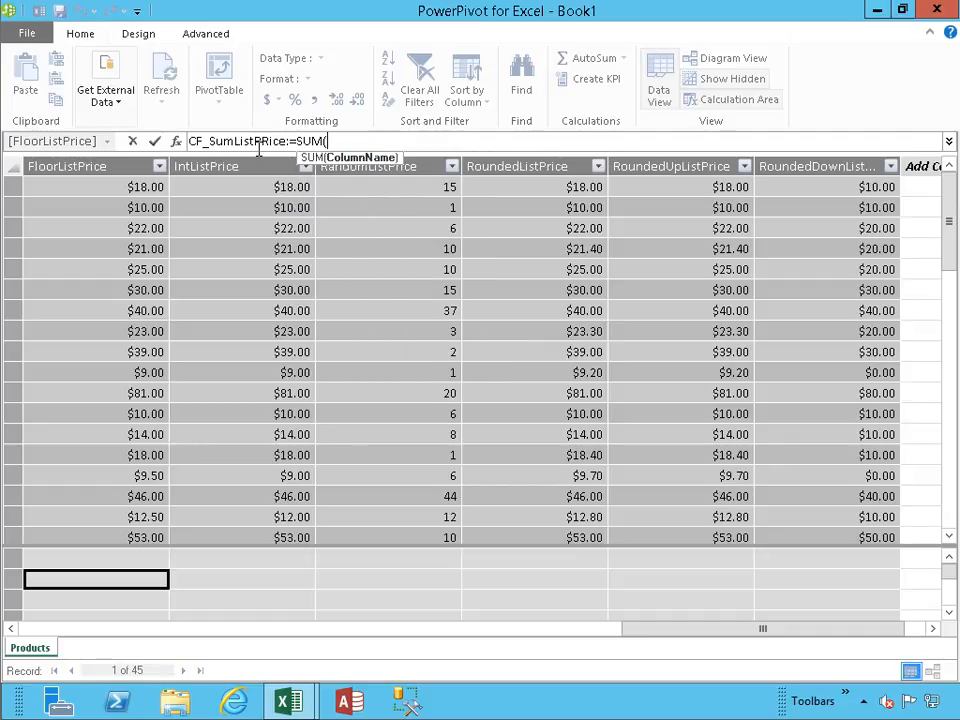
pyautogui.write('[Li')
pyautogui.press('Tab')
pyautogui.write(')')
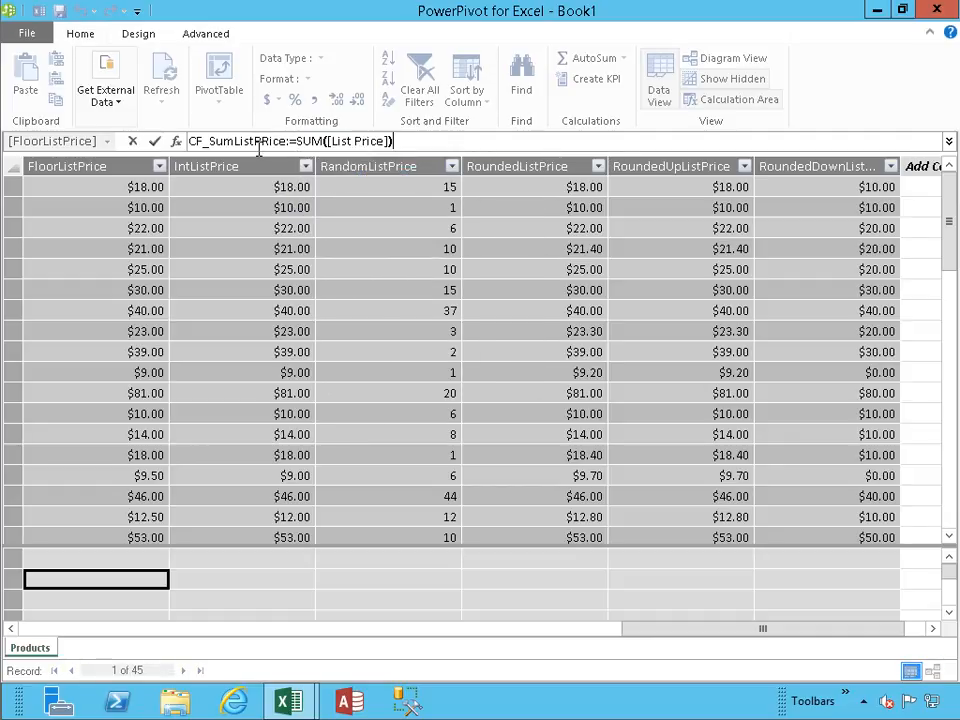
pyautogui.press('Return')
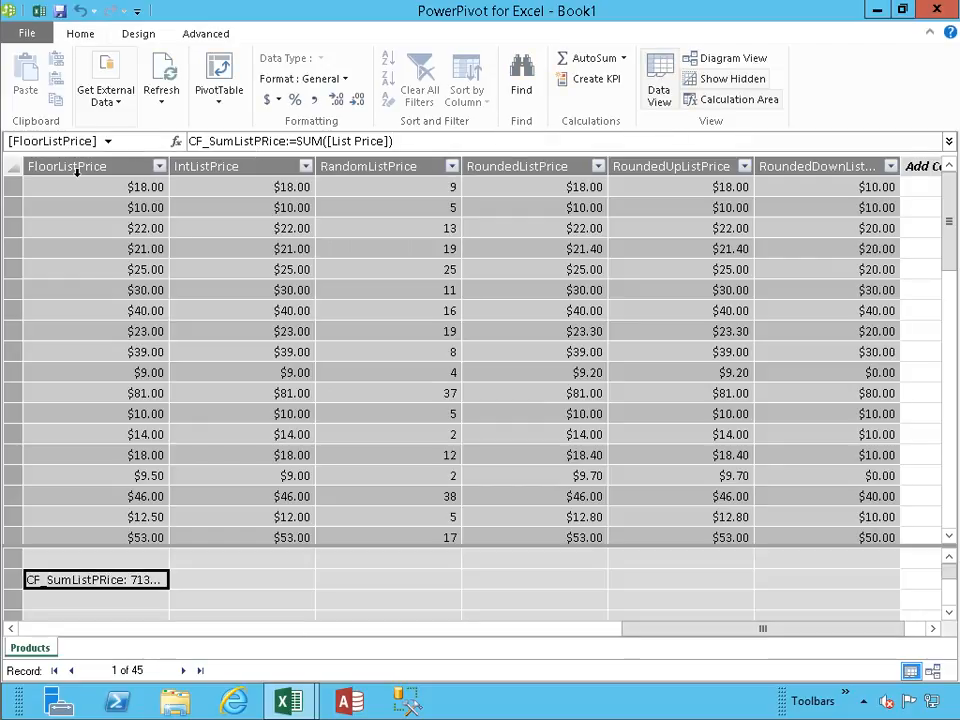
pyautogui.moveTo(166, 166); pyautogui.dragTo(208, 166)
# - Begin a measure in the calculation area cell below CF_SumListPRice with CF_SumXListPrice:=SUMX(
pyautogui.click(139, 600)
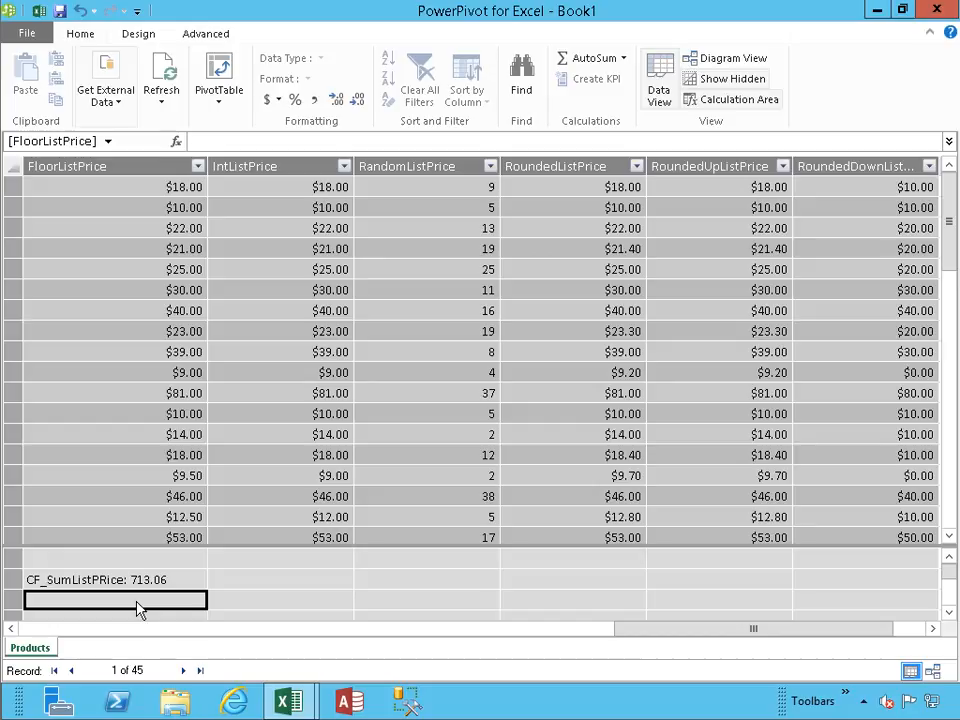
pyautogui.write('CF_')
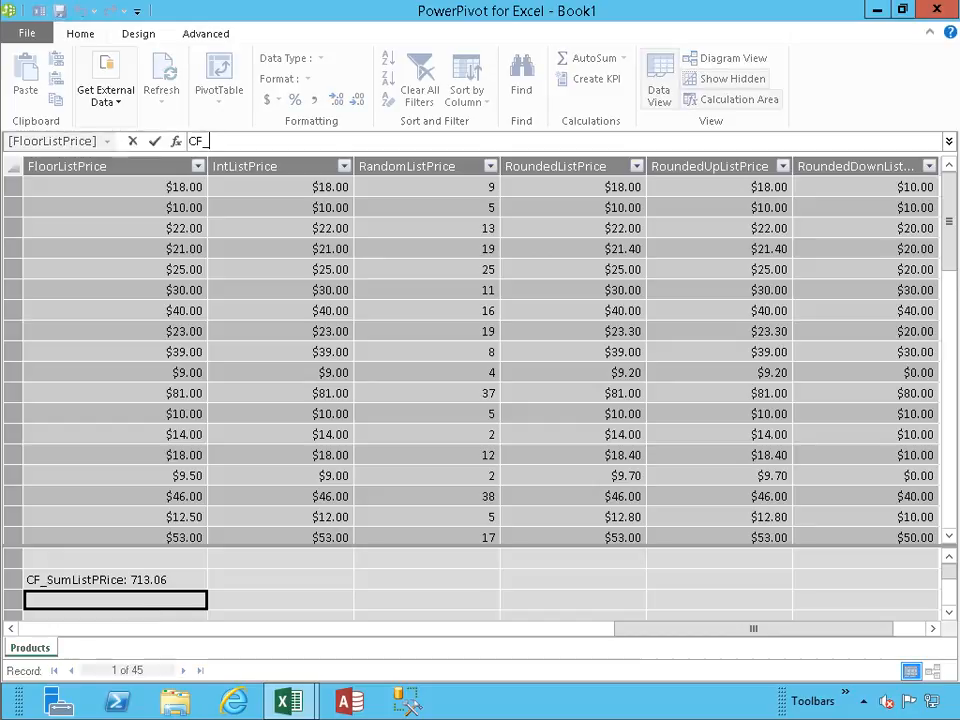
pyautogui.write('SumXListPrice')
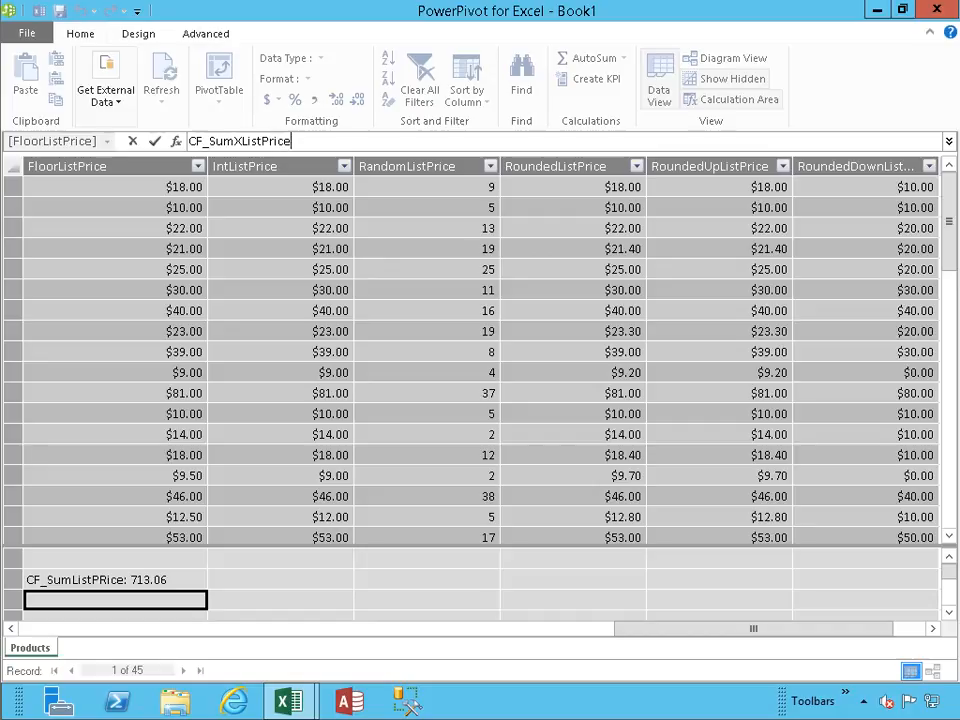
pyautogui.write(':=')
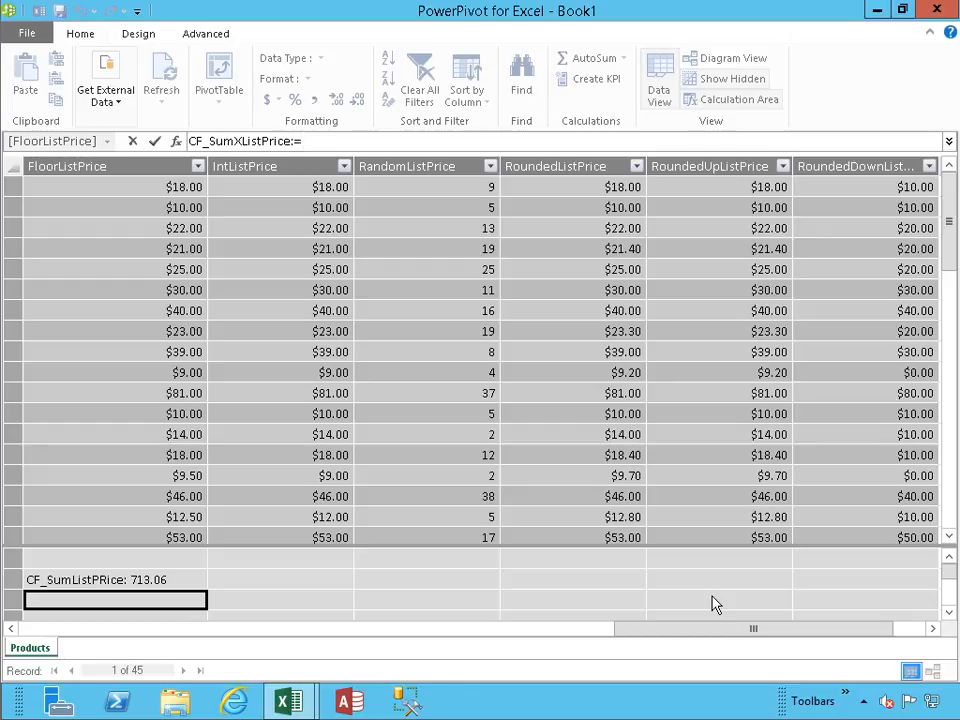
pyautogui.write('sum')
pyautogui.press('Down')
pyautogui.press('Down')
pyautogui.press('Tab')
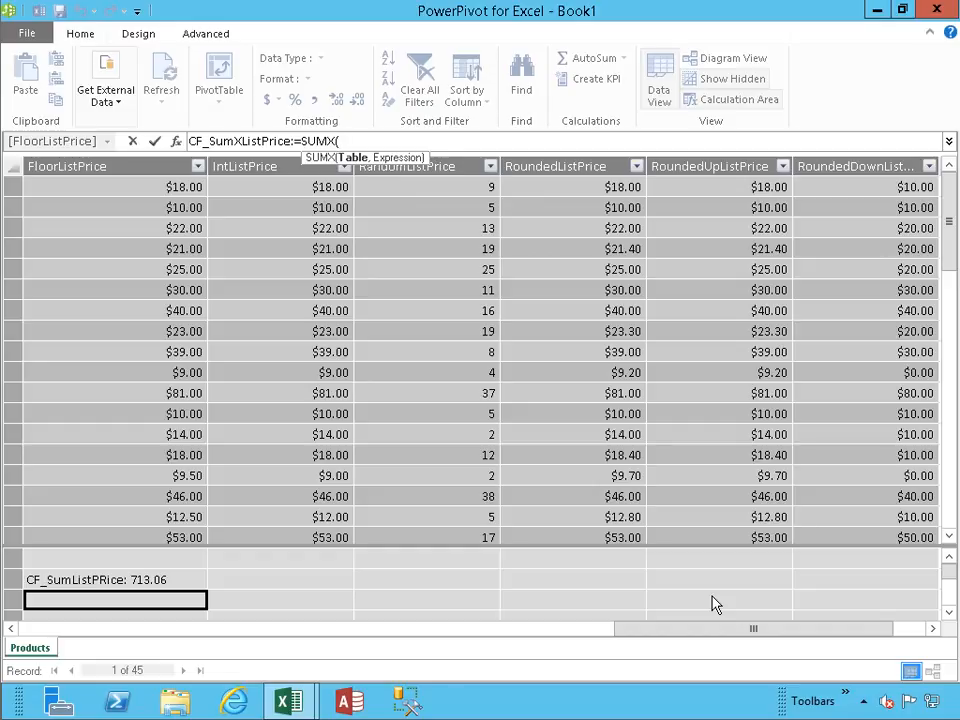
# - Use a FILTER function on the Products table as the table argument of SUMX
pyautogui.write('F')
pyautogui.write('IL')
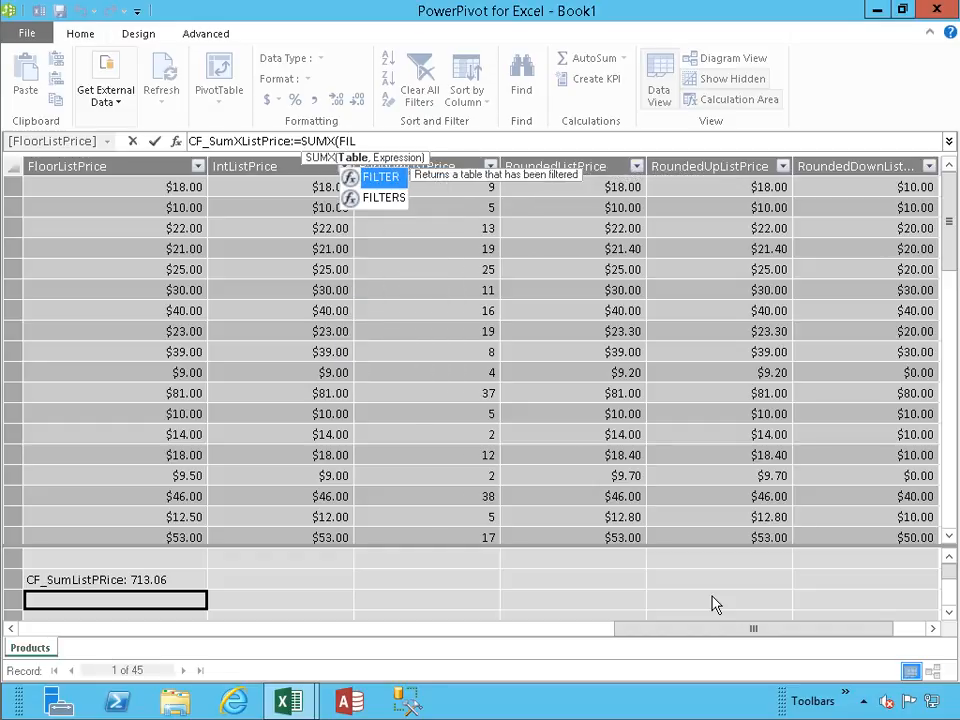
pyautogui.press('Tab')
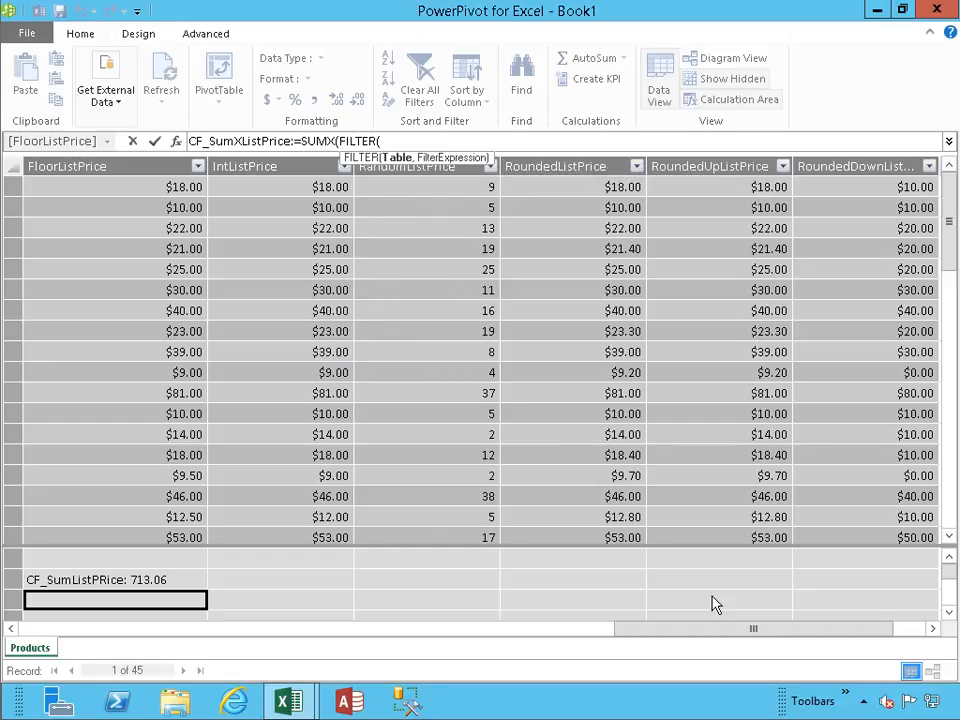
pyautogui.write('pr')
pyautogui.press('BackSpace')
pyautogui.press('BackSpace')
pyautogui.write('prod')
pyautogui.press('Tab')
pyautogui.write(',[')
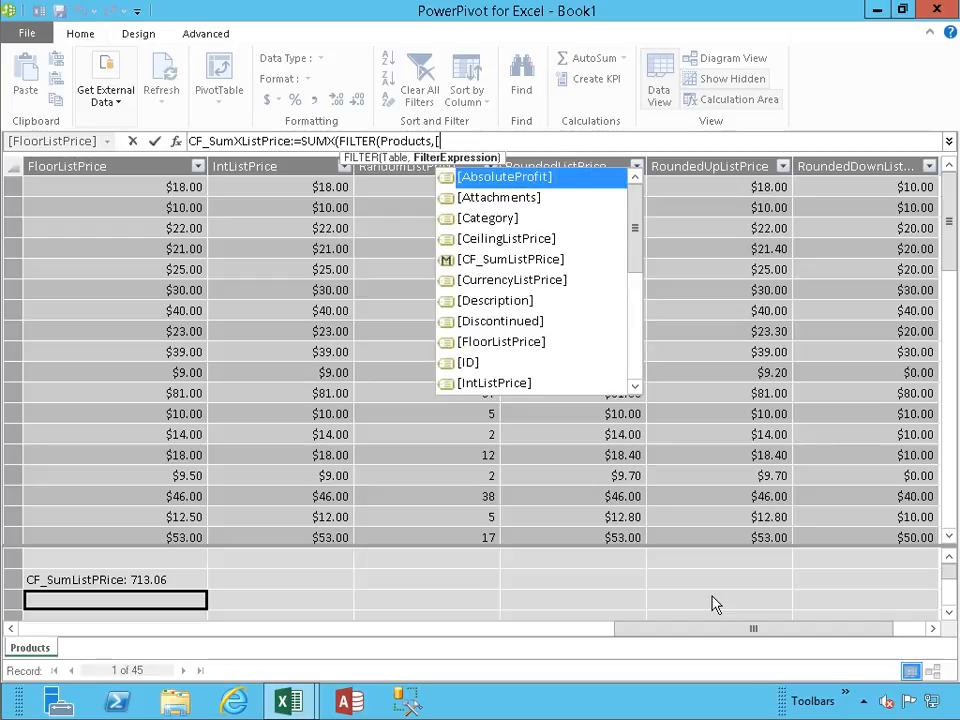
# - Complete the FILTER function in the CF_SumXListPrice measure with the condition Products[List Price]>5
pyautogui.write('pr')
pyautogui.press('BackSpace')
pyautogui.press('BackSpace')
pyautogui.press('BackSpace')
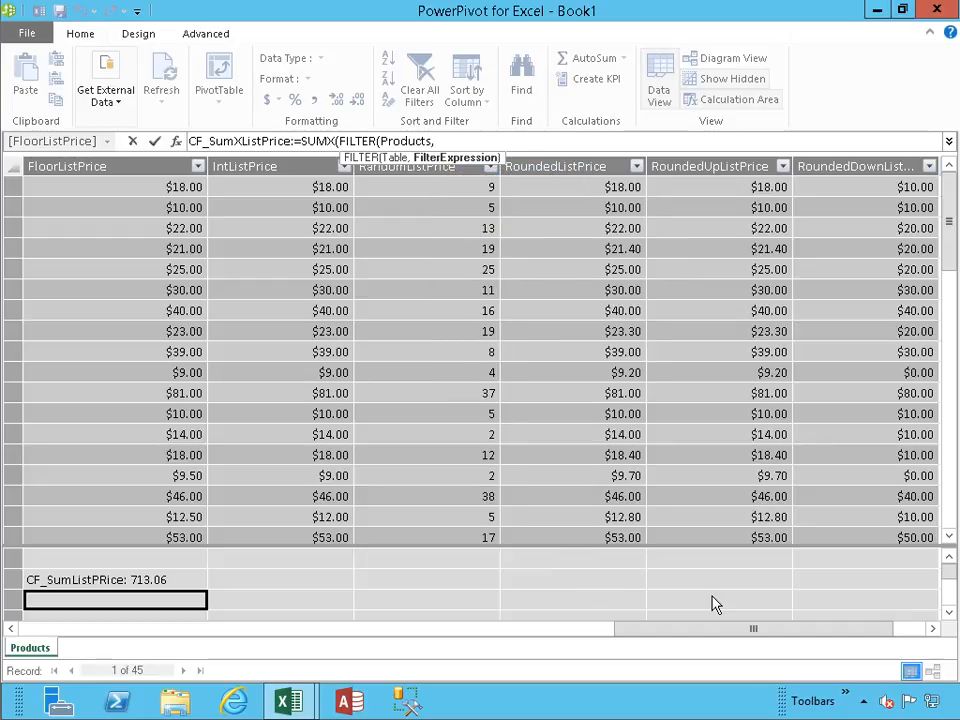
pyautogui.write('produc')
pyautogui.press('Down')
pyautogui.press('Down')
pyautogui.press('Down')
pyautogui.press('Down')
pyautogui.press('Down')
pyautogui.press('Down')
pyautogui.press('Down')
pyautogui.press('Down')
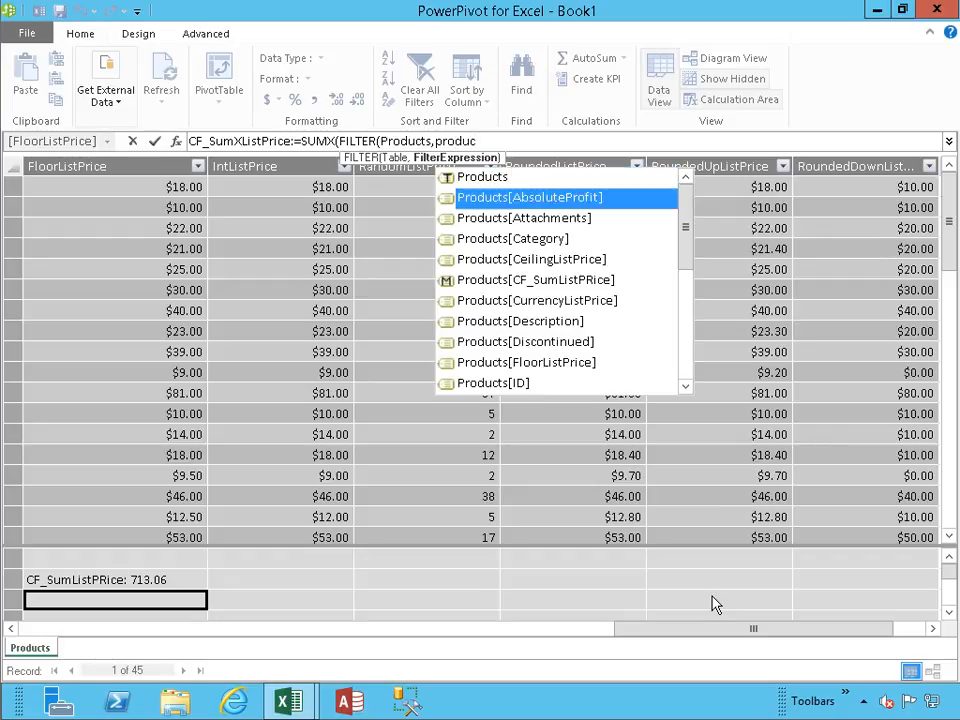
pyautogui.press('Down')
pyautogui.press('Down')
pyautogui.press('Down')
pyautogui.press('Down')
pyautogui.press('Down')
pyautogui.press('Down')
pyautogui.press('Up')
pyautogui.press('Up')
pyautogui.press('Tab')
pyautogui.write('>5')
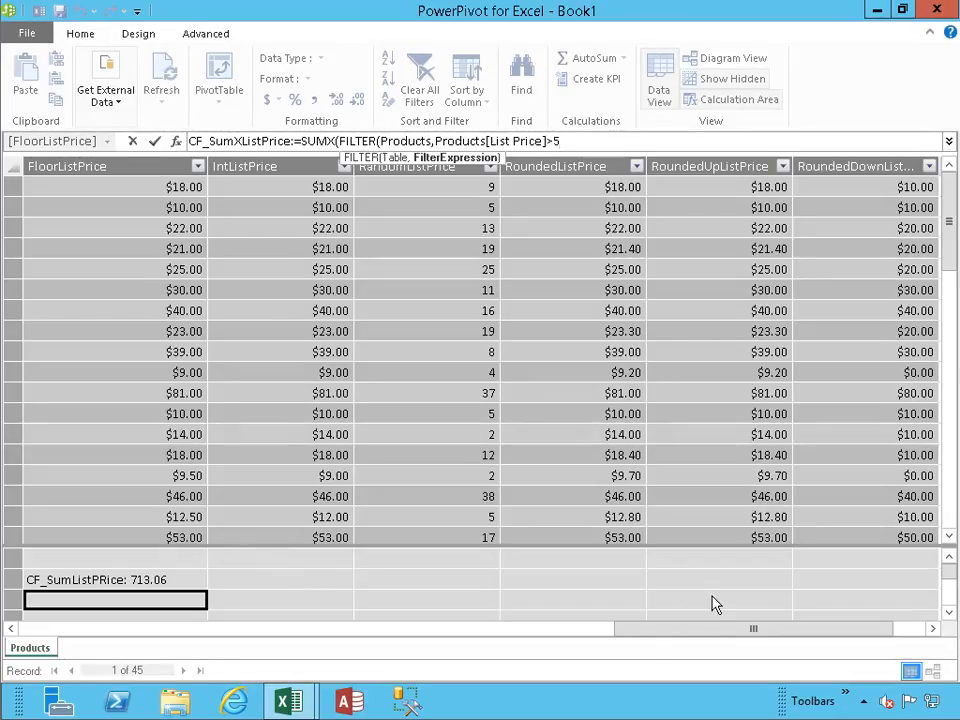
pyautogui.write(')')
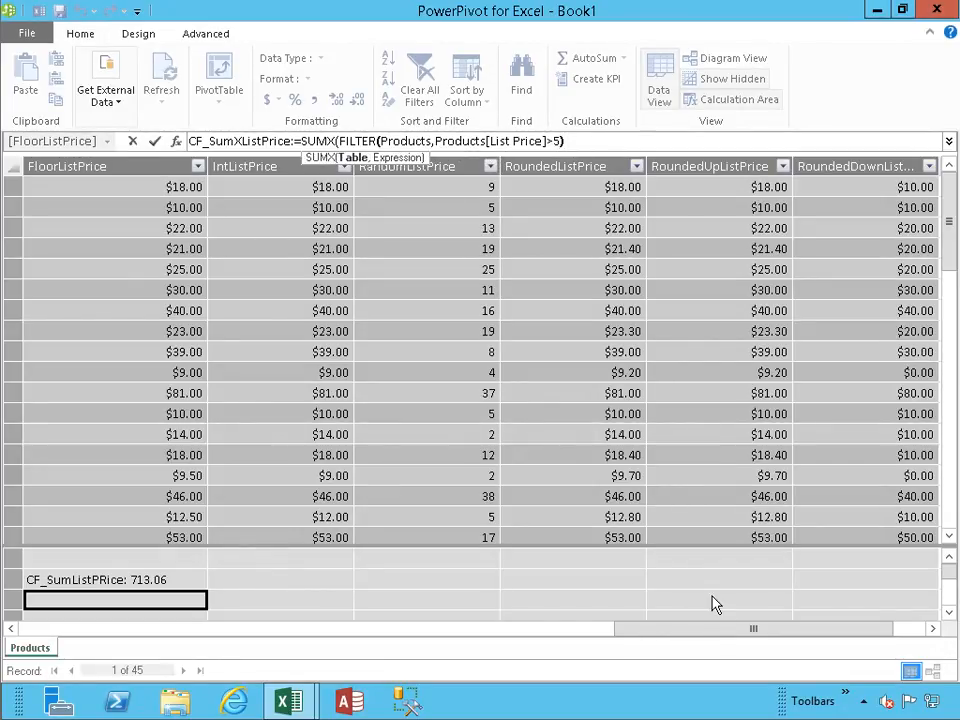
# - Use [List Price] as the SUMX expression and commit the CF_SumXListPrice measure
pyautogui.write(',[')
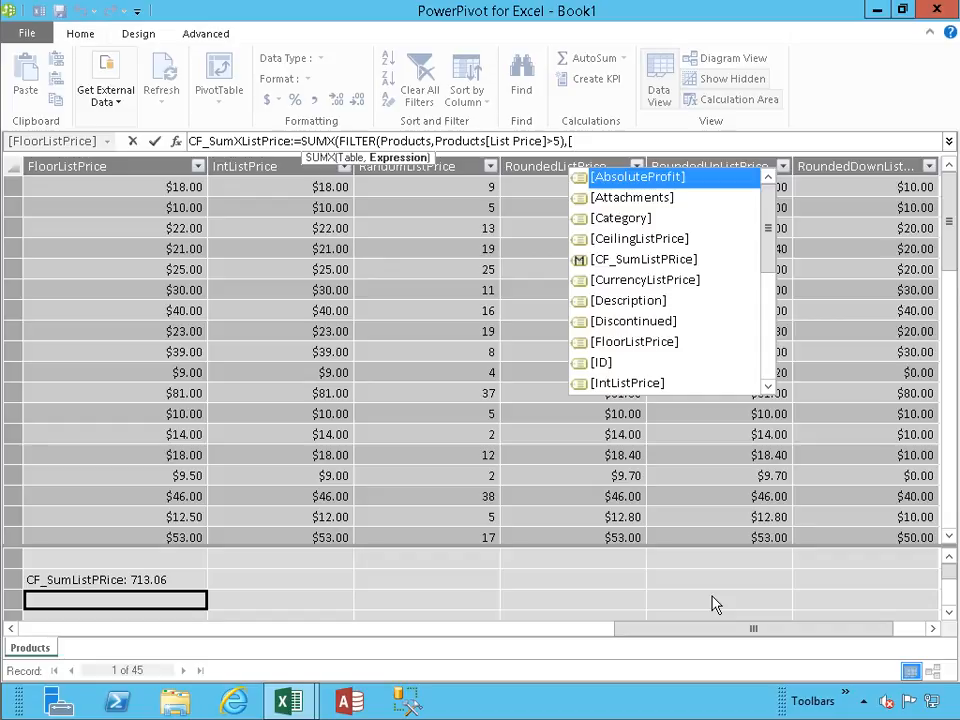
pyautogui.write('li')
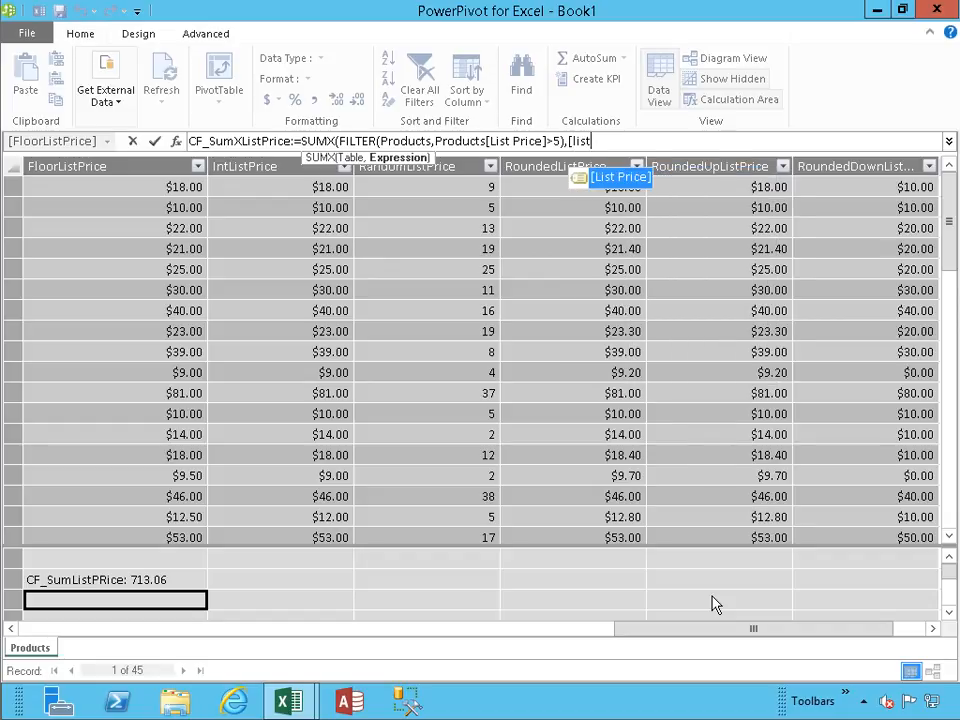
pyautogui.write('st')
pyautogui.press('Tab')
pyautogui.write(')')
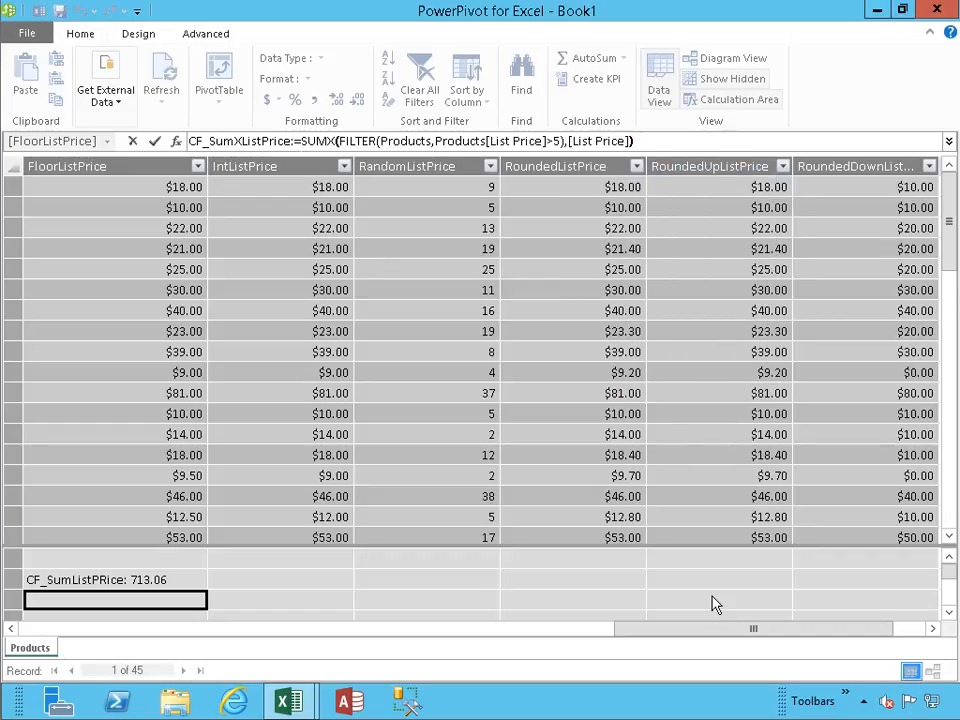
pyautogui.press('Return')
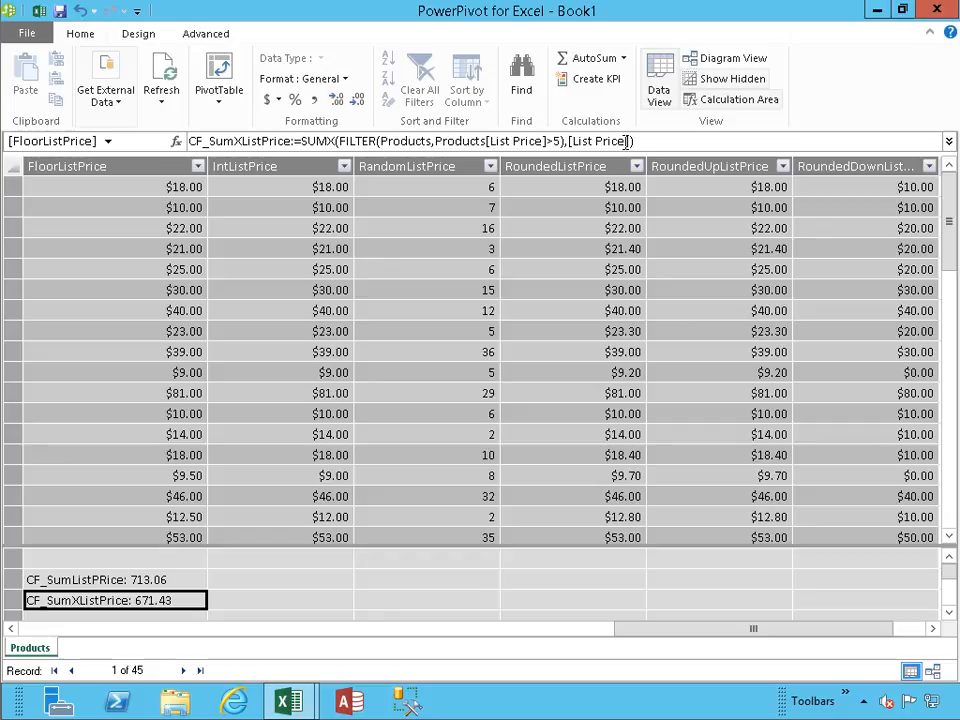
# - Change the filter condition in the CF_SumXListPrice measure to Products[List Price]>15
pyautogui.click(556, 141)
pyautogui.press('BackSpace')
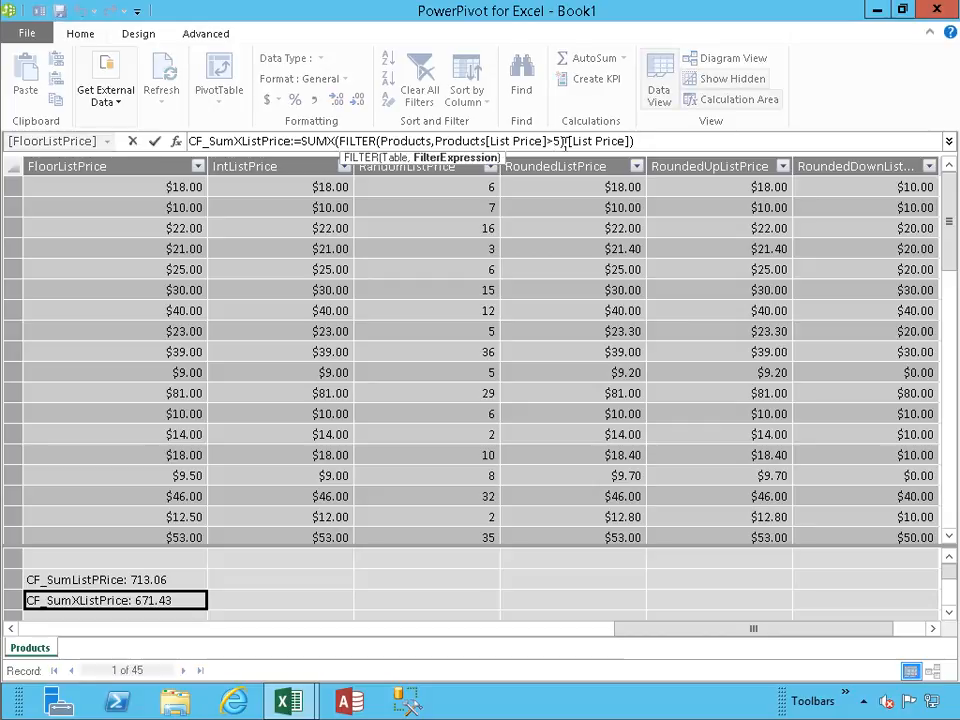
pyautogui.write('15')
pyautogui.press('Return')
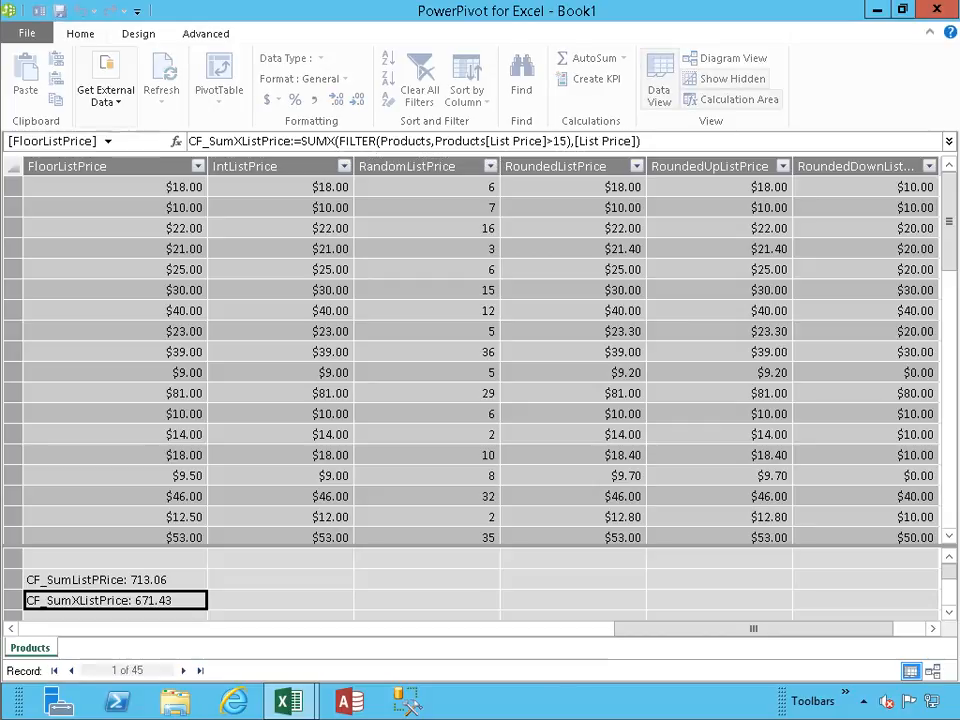
# - Set the CF_SumXListPrice filter condition back to Products[List Price]>5
pyautogui.click(560, 141)
pyautogui.press('BackSpace')
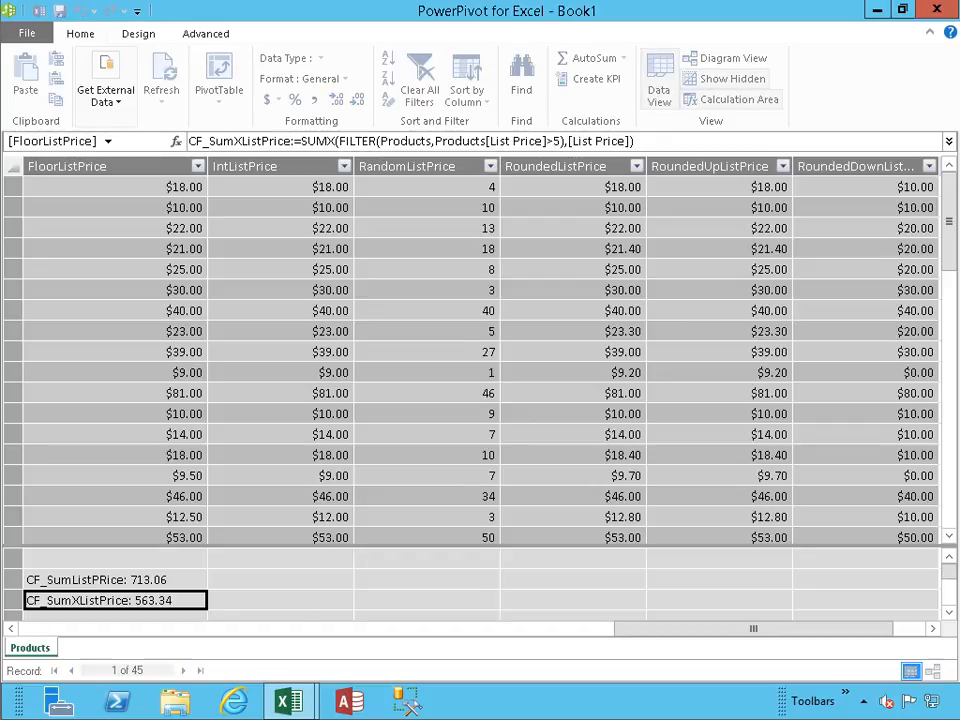
pyautogui.press('Return')
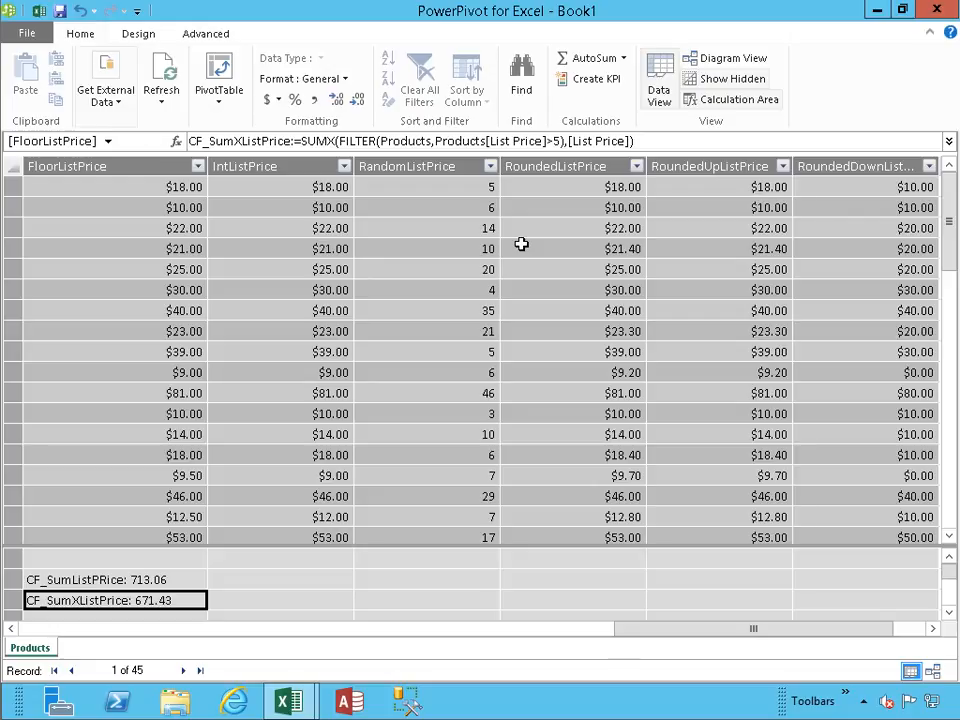
# - Switch to the Excel workbook and insert a PivotTable on a new worksheet using the Access Northwind workbook connection
pyautogui.click(39, 14)
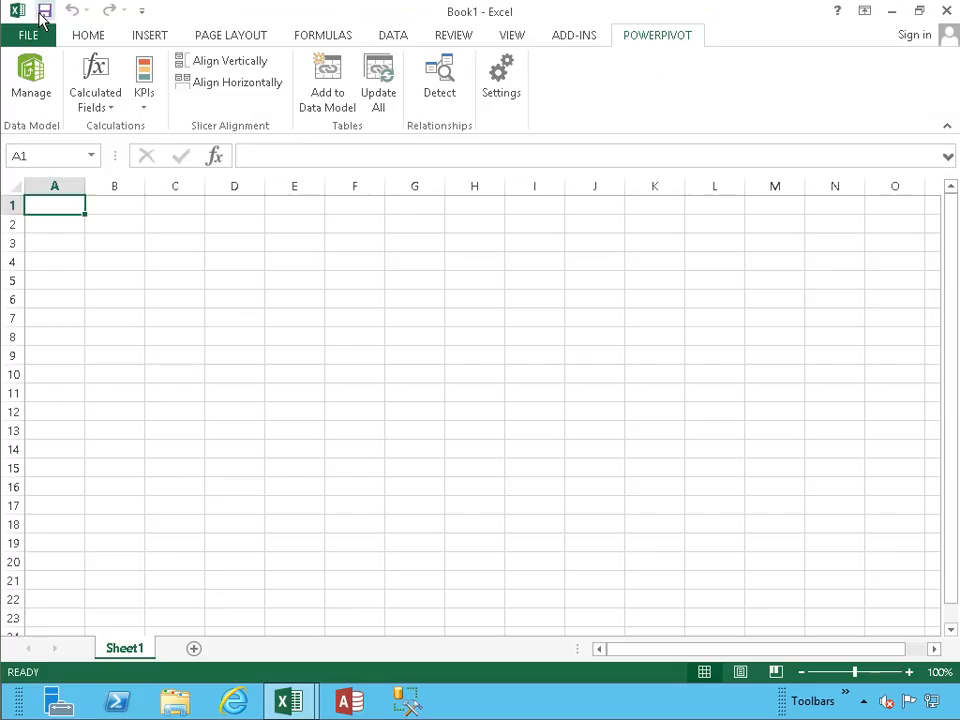
pyautogui.click(150, 36)
pyautogui.click(41, 90)
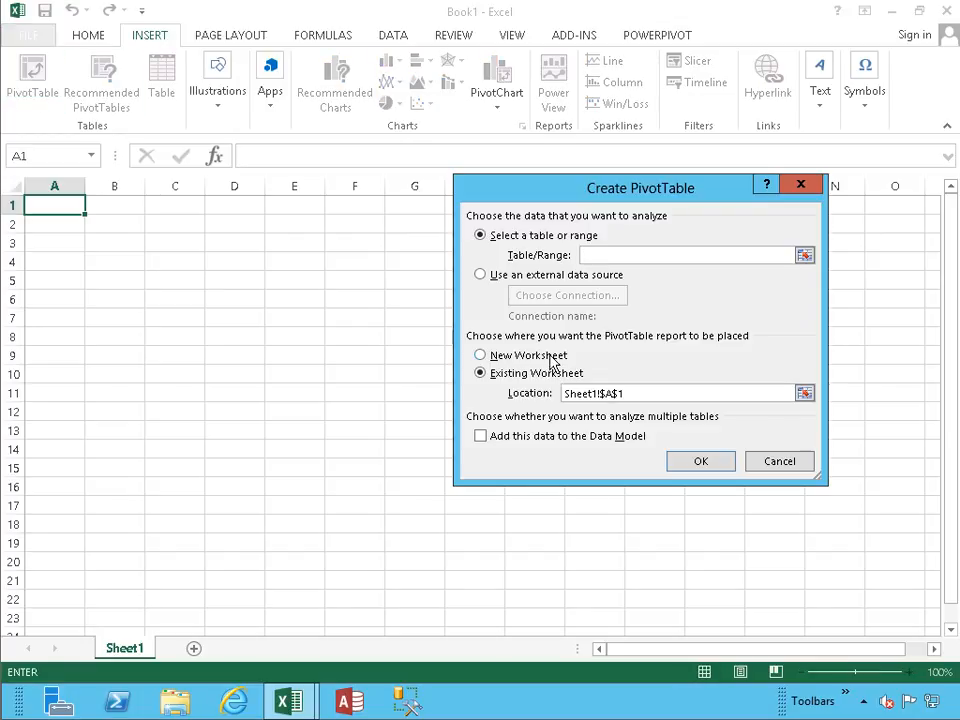
pyautogui.click(481, 275)
pyautogui.click(540, 296)
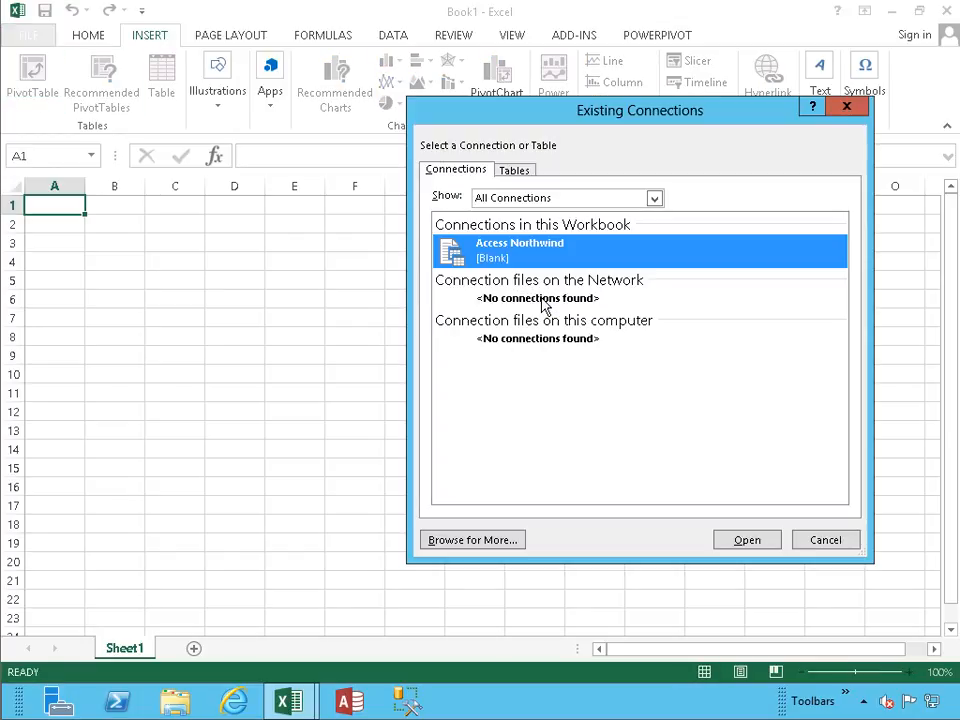
pyautogui.click(742, 540)
pyautogui.click(528, 355)
pyautogui.click(701, 462)
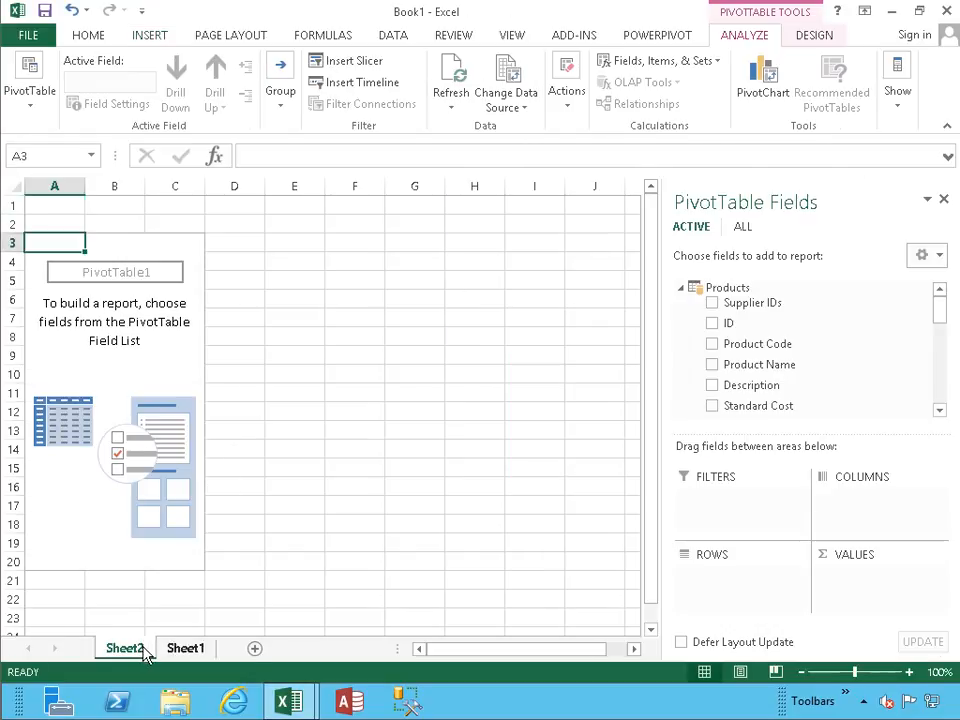
# - Rename the new PivotTable worksheet as Products
pyautogui.doubleClick(128, 648)
pyautogui.write('Products')
pyautogui.press('Return')
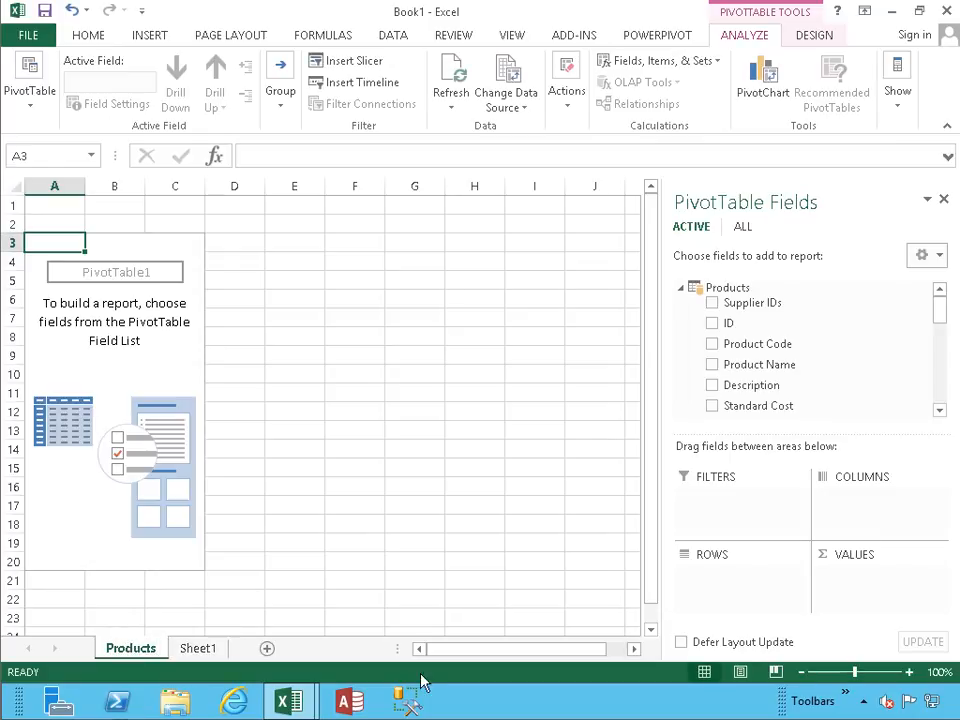
# - Add List Price as a summed value and Product Name as rows to the PivotTable
pyautogui.moveTo(944, 322); pyautogui.dragTo(941, 339)
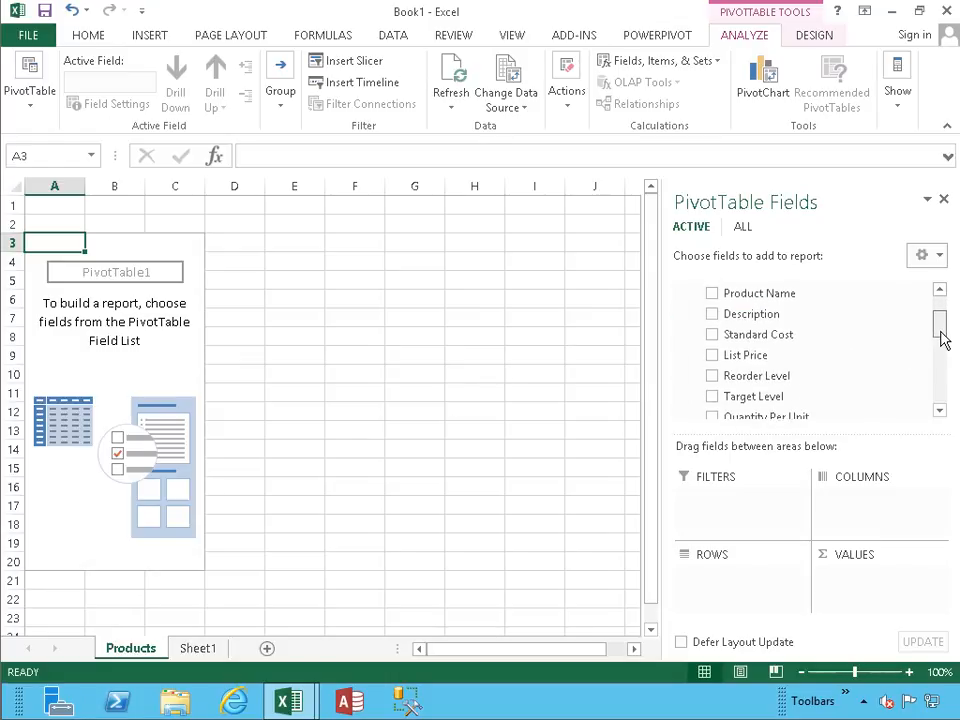
pyautogui.click(712, 346)
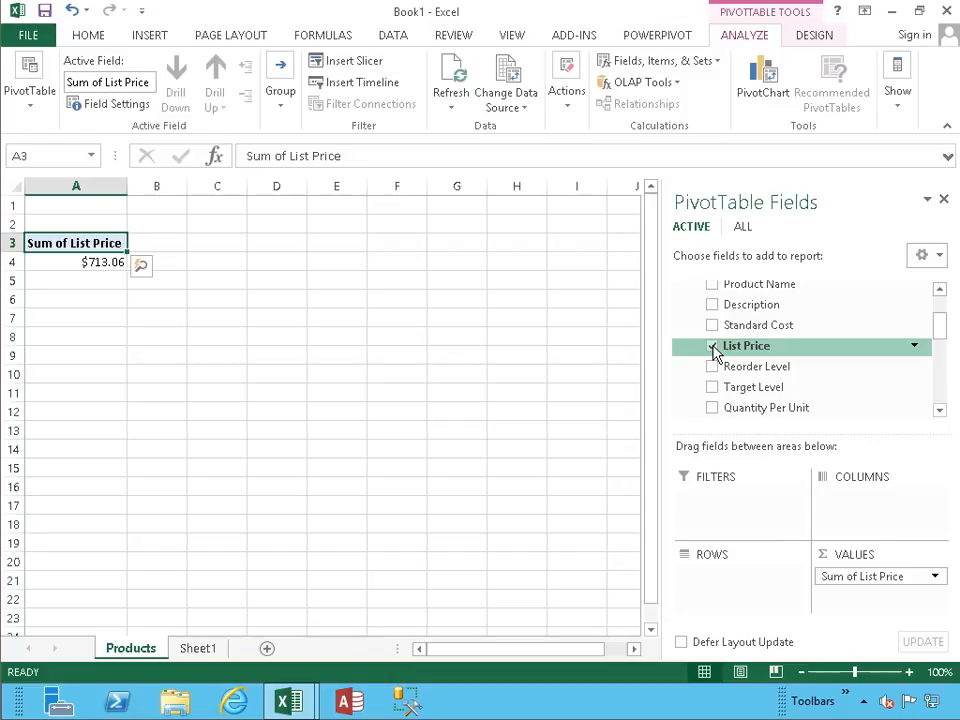
pyautogui.click(712, 286)
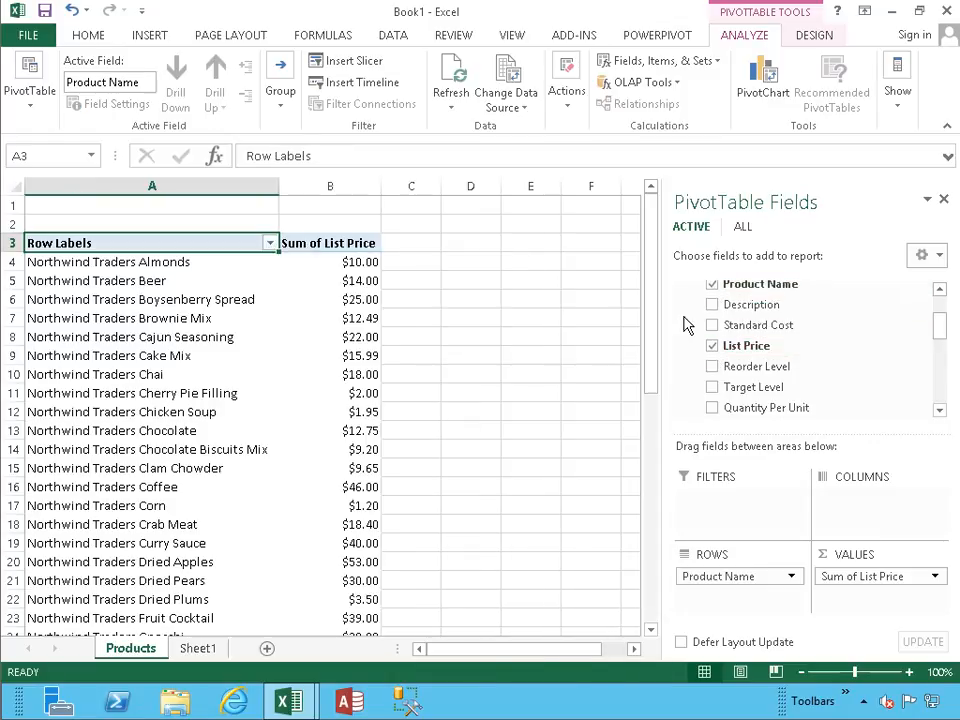
# - Add the CF_SumListPRice and CF_SumXListPrice measures to the PivotTable values
pyautogui.moveTo(939, 334); pyautogui.dragTo(939, 387)
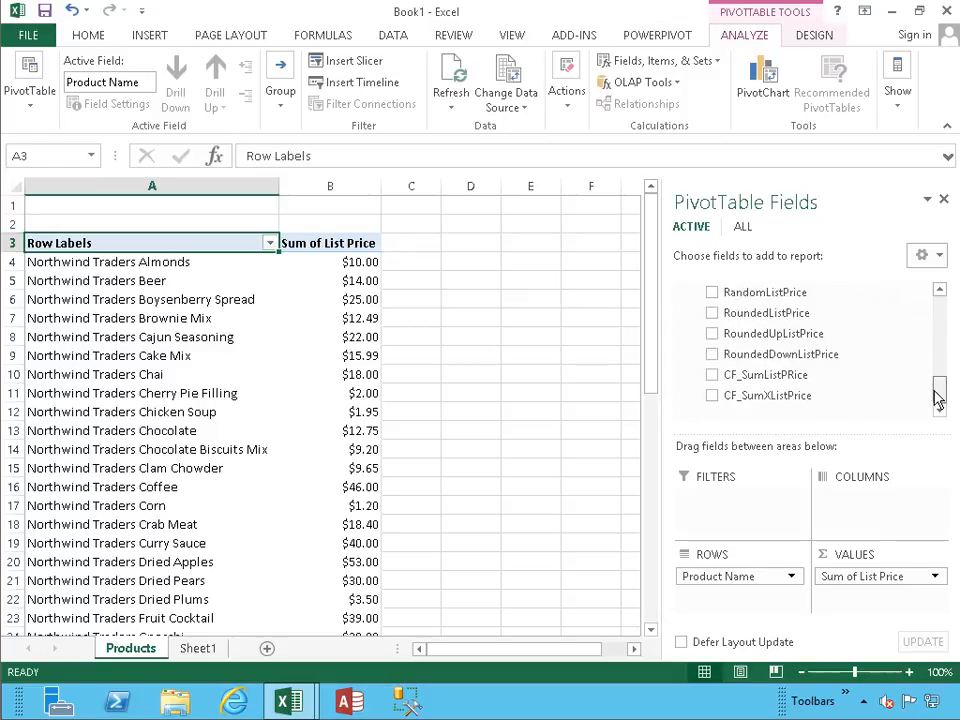
pyautogui.click(712, 375)
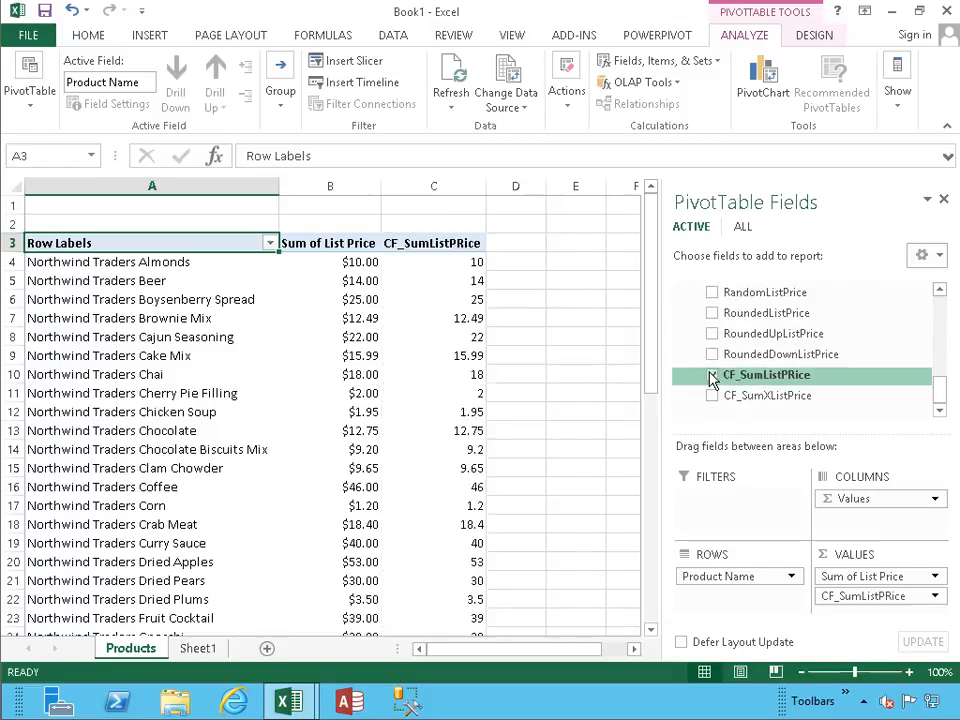
pyautogui.click(712, 396)
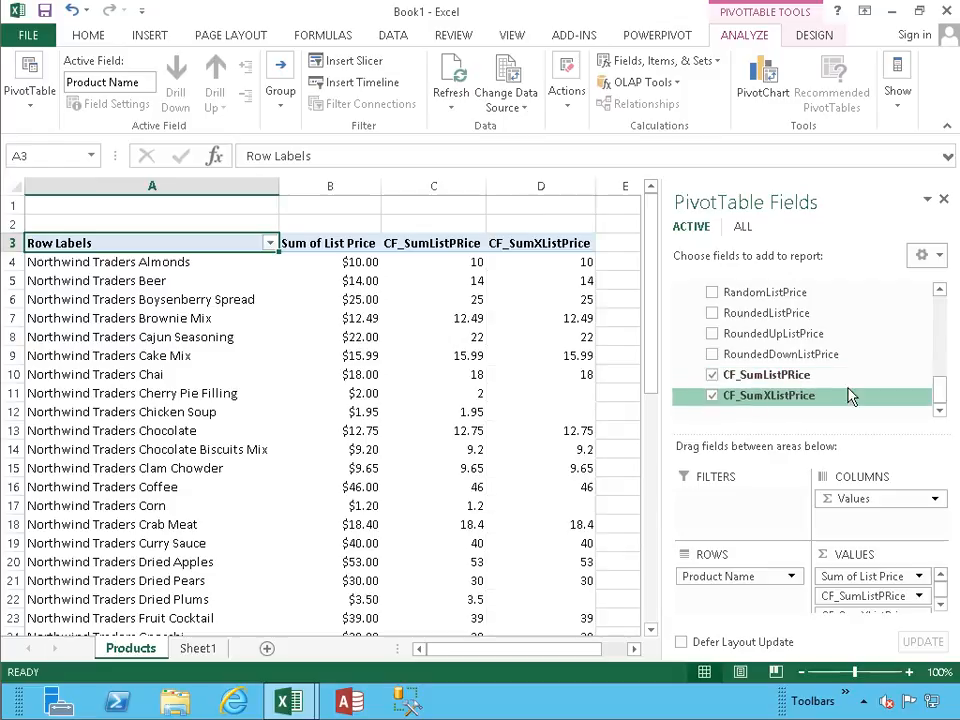
# - Compare the PivotTable's grand totals with the two measures in the PowerPivot calculation area, and return to the worksheet's first rows
pyautogui.moveTo(649, 291); pyautogui.dragTo(645, 521)
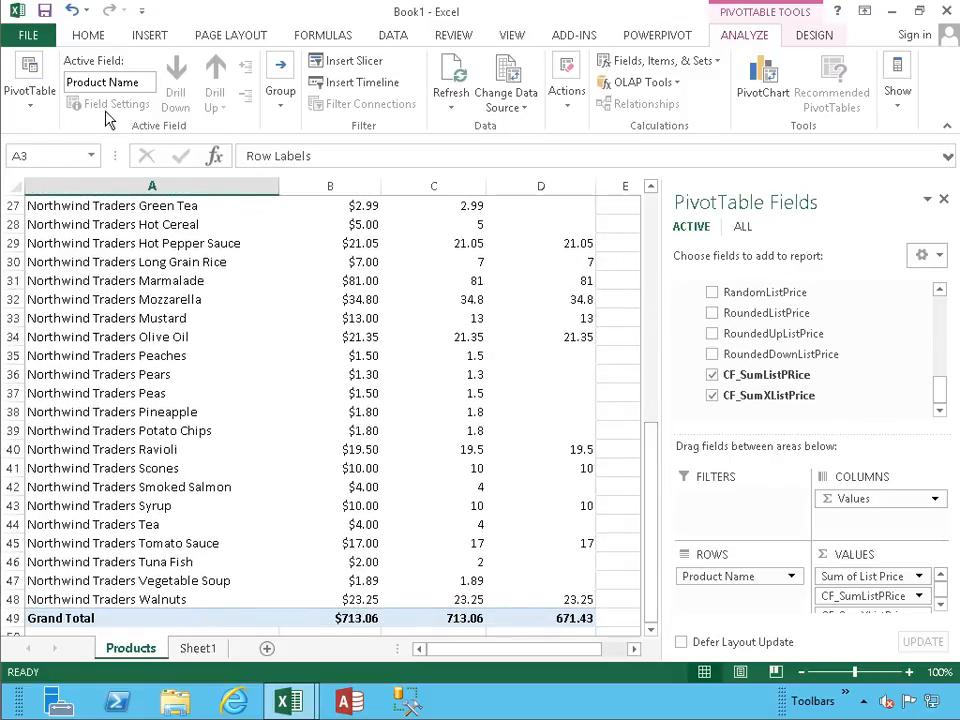
pyautogui.click(655, 35)
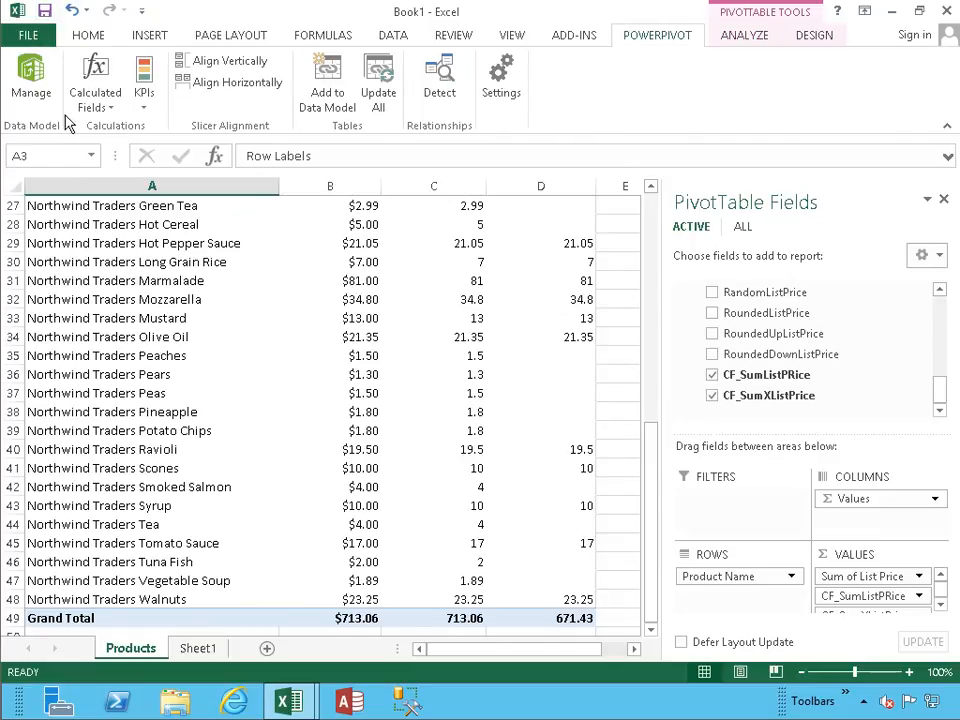
pyautogui.click(32, 80)
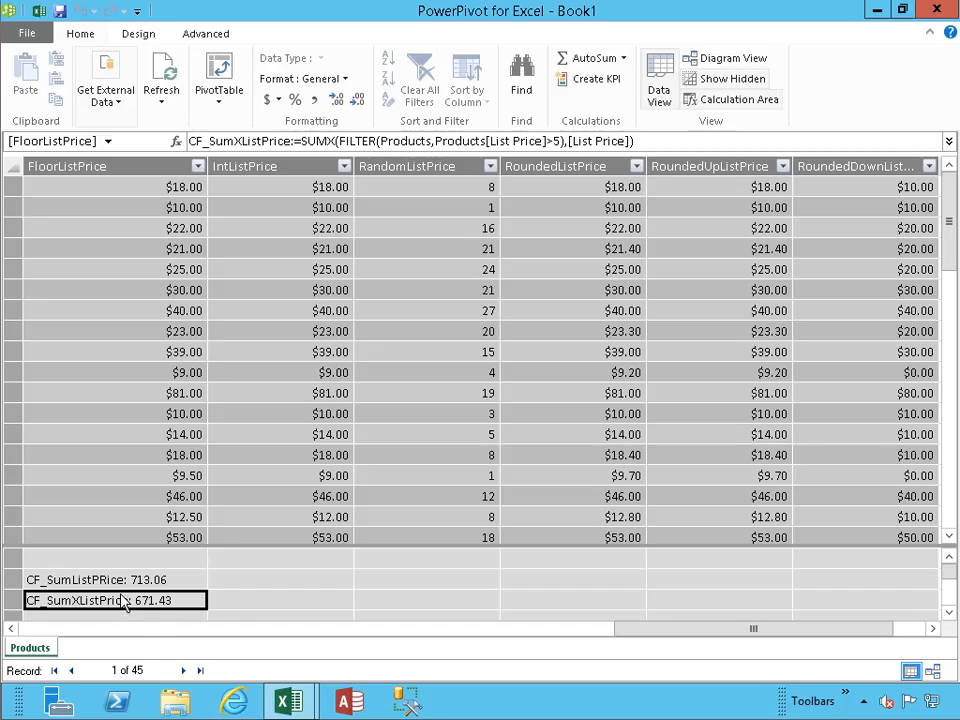
pyautogui.click(38, 13)
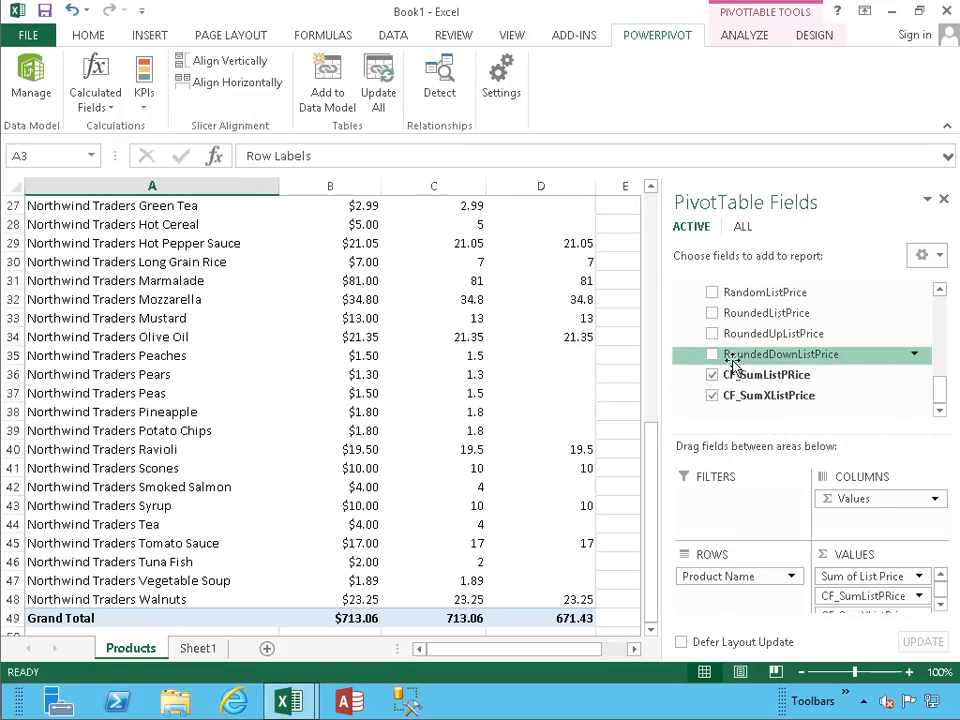
pyautogui.moveTo(658, 461); pyautogui.dragTo(638, 228)
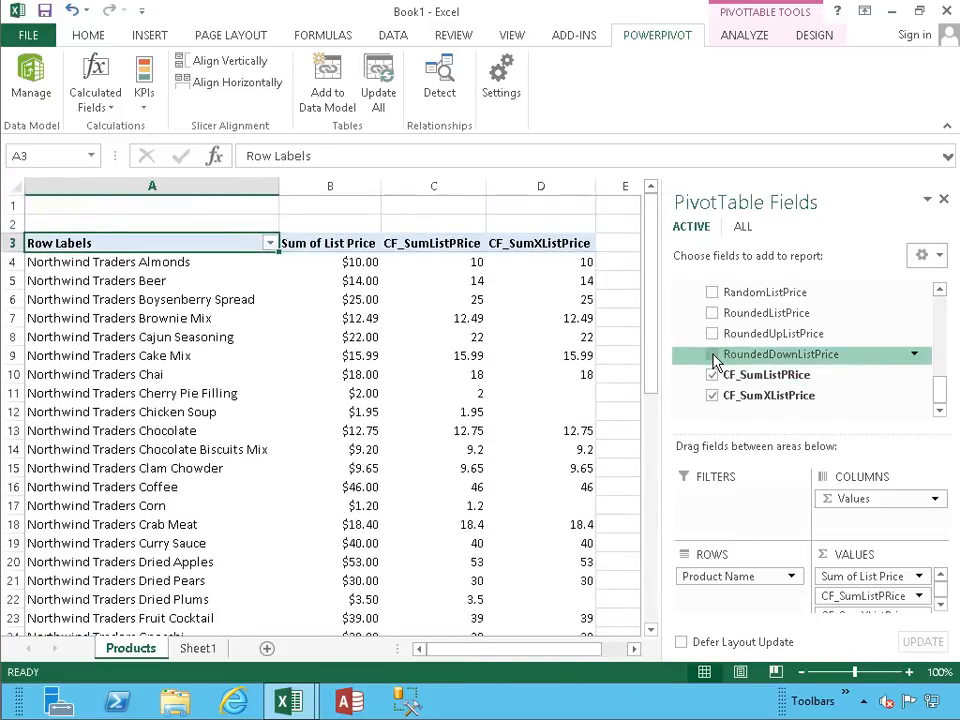
# - Add RoundedDownListPrice to the PivotTable values and examine its column
pyautogui.click(713, 356)
pyautogui.moveTo(533, 660); pyautogui.dragTo(561, 656)
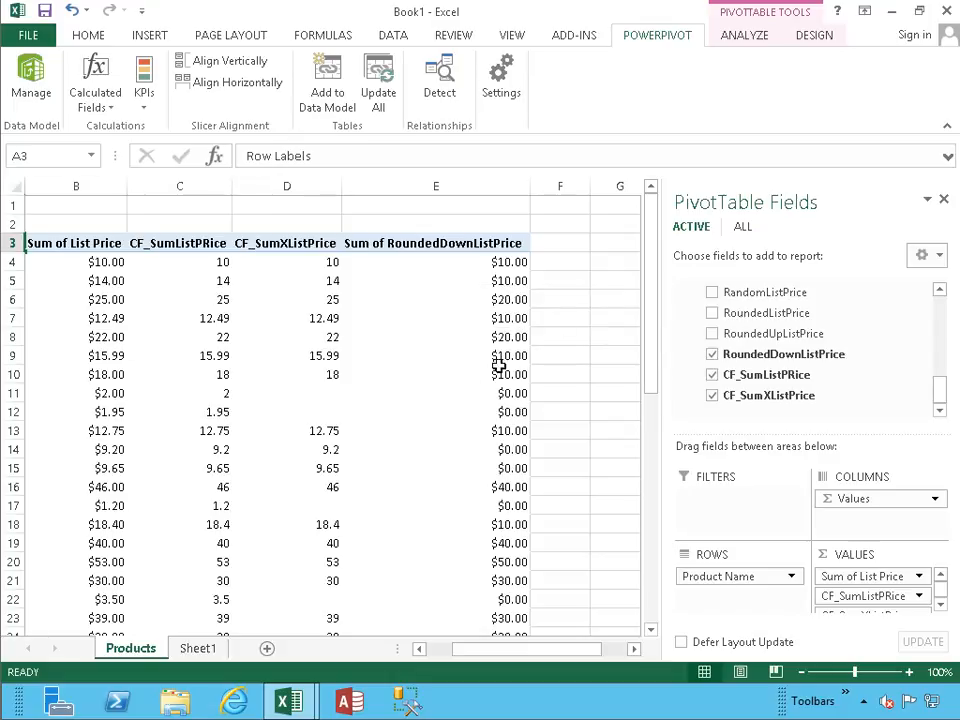
pyautogui.moveTo(497, 367)
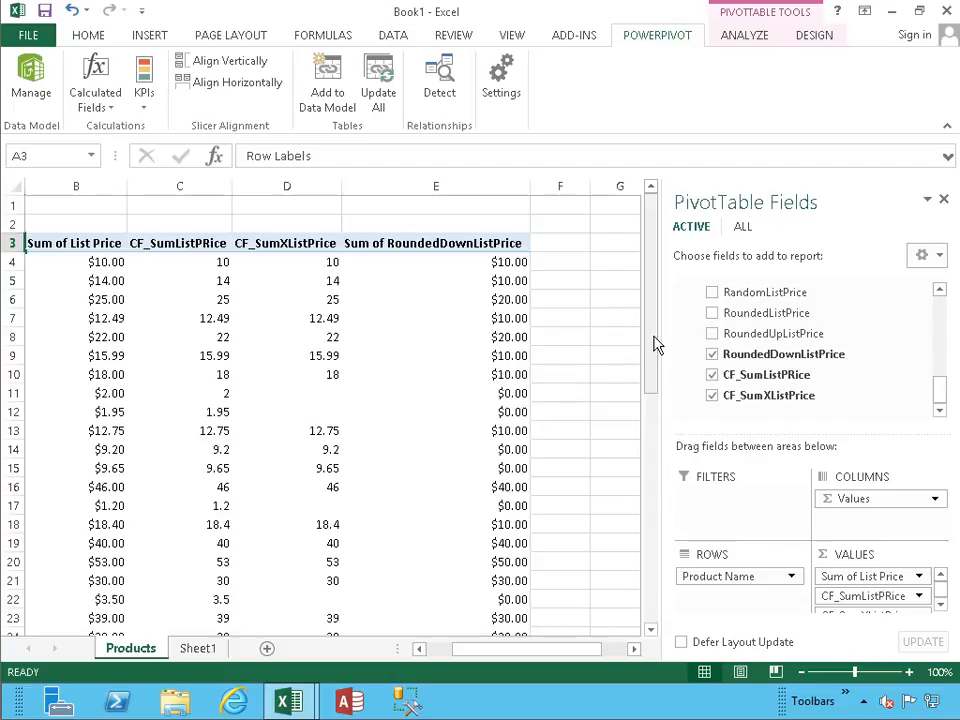
# - Add RoundedUpListPrice to the PivotTable values and remove RoundedDownListPrice
pyautogui.click(711, 334)
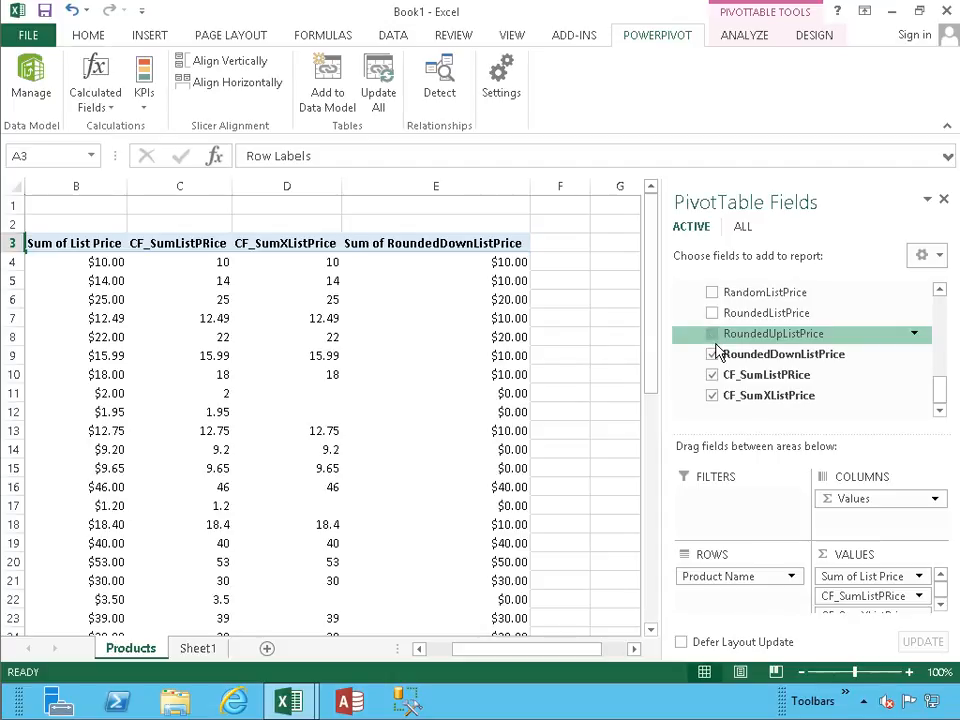
pyautogui.moveTo(536, 658)
pyautogui.mouseDown()
pyautogui.moveTo(549, 658)
pyautogui.moveTo(527, 656)
pyautogui.moveTo(548, 658)
pyautogui.mouseUp()
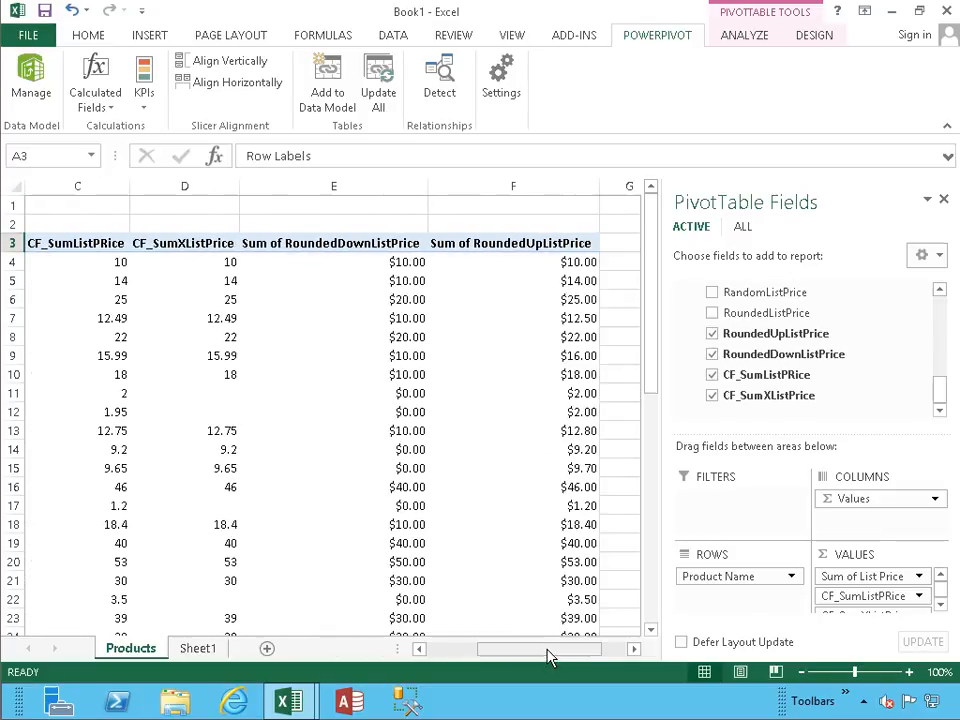
pyautogui.click(713, 355)
pyautogui.moveTo(521, 656); pyautogui.dragTo(462, 652)
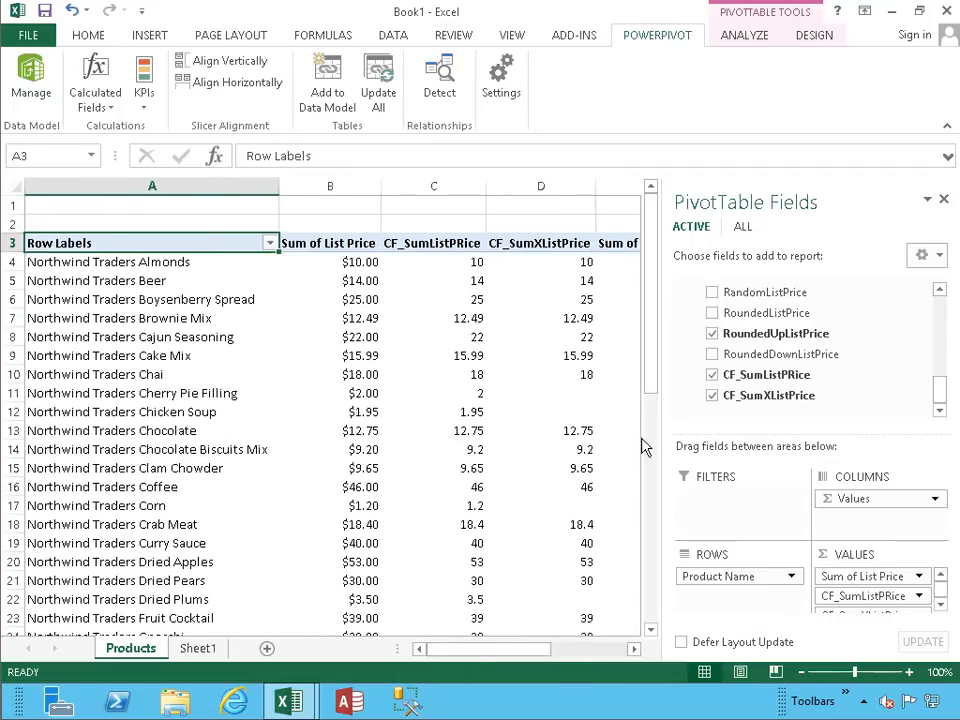
# - Narrow the PivotTable field list and inspect the rounded-up list price of Northwind Traders Brownie Mix in cell E7
pyautogui.moveTo(656, 420); pyautogui.dragTo(756, 416)
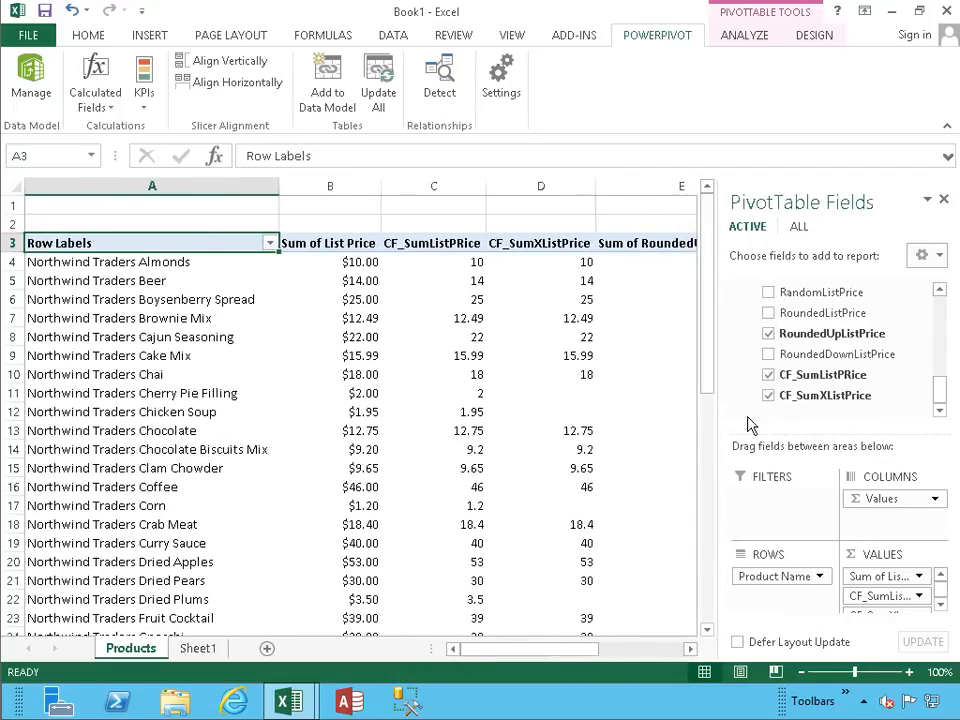
pyautogui.moveTo(583, 652); pyautogui.dragTo(602, 655)
pyautogui.click(480, 325)
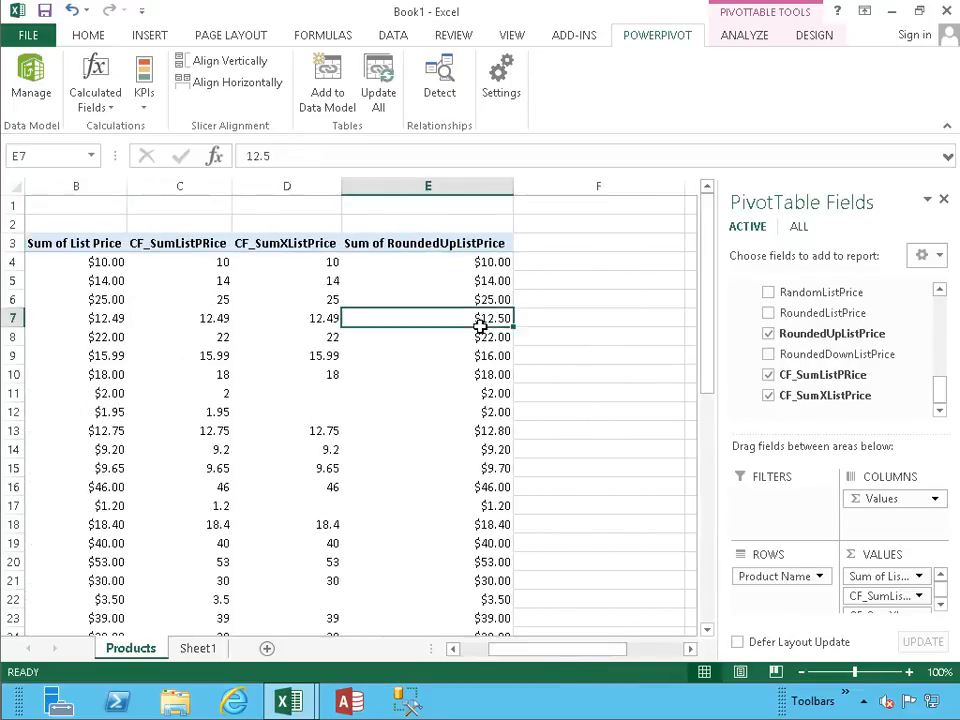
# - Compare the list prices with the RoundedUpListPrice column and inspect the rounded-up value in cell E9
pyautogui.click(690, 652)
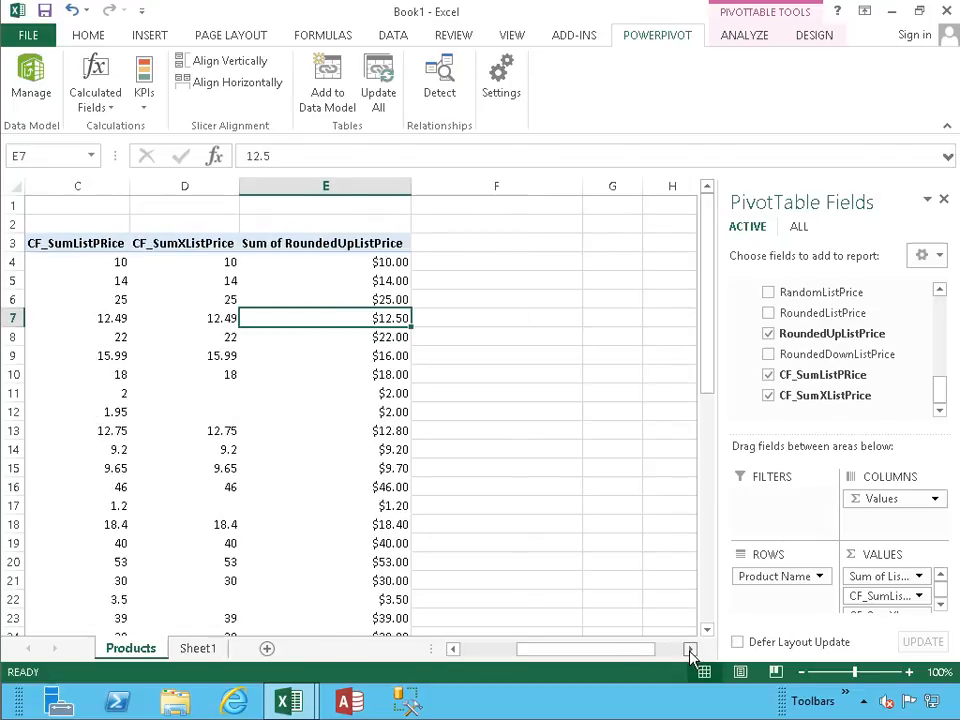
pyautogui.click(450, 652)
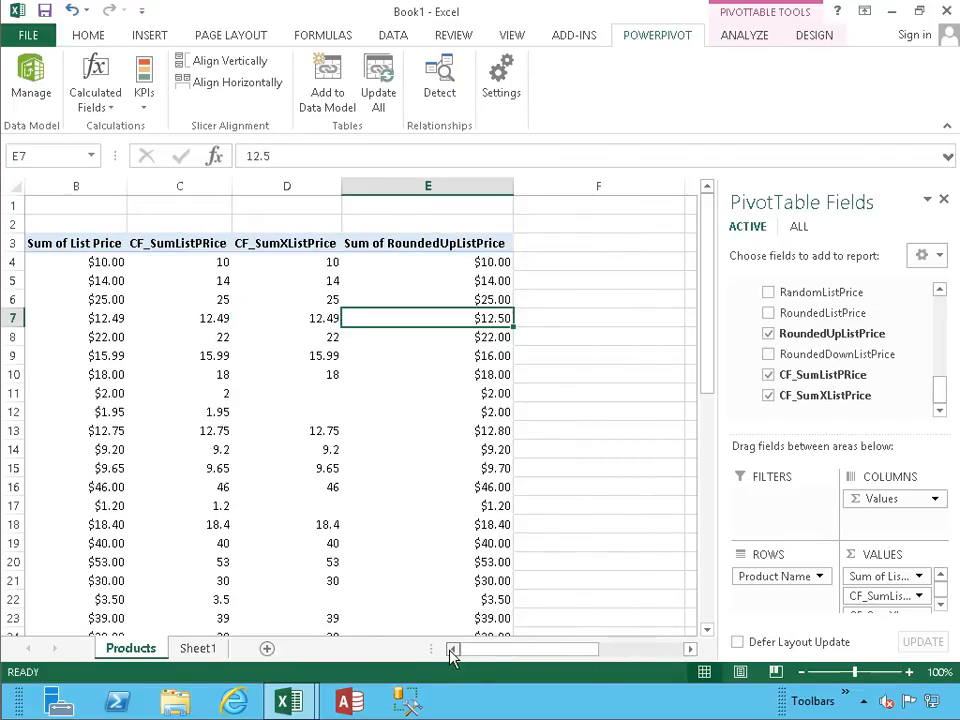
pyautogui.click(450, 652)
pyautogui.click(690, 652)
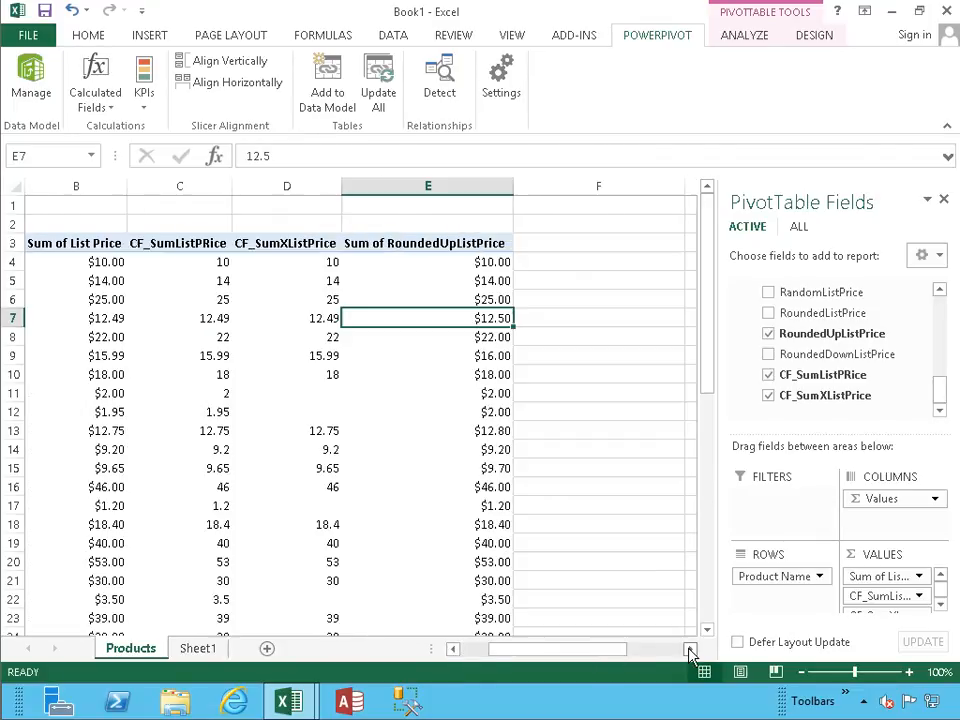
pyautogui.moveTo(369, 340)
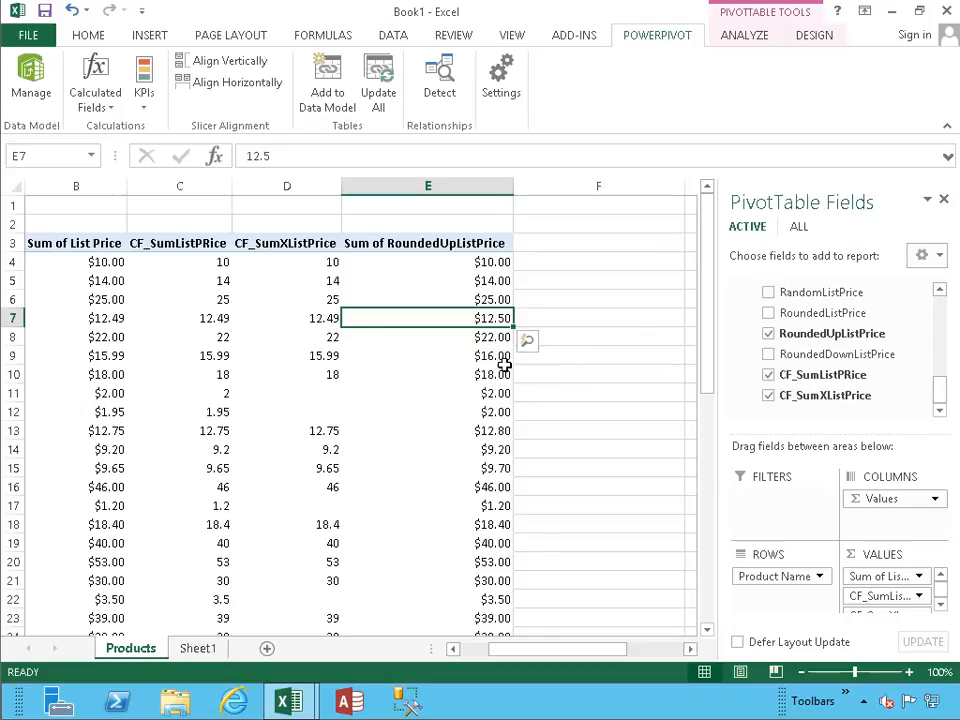
pyautogui.click(490, 355)
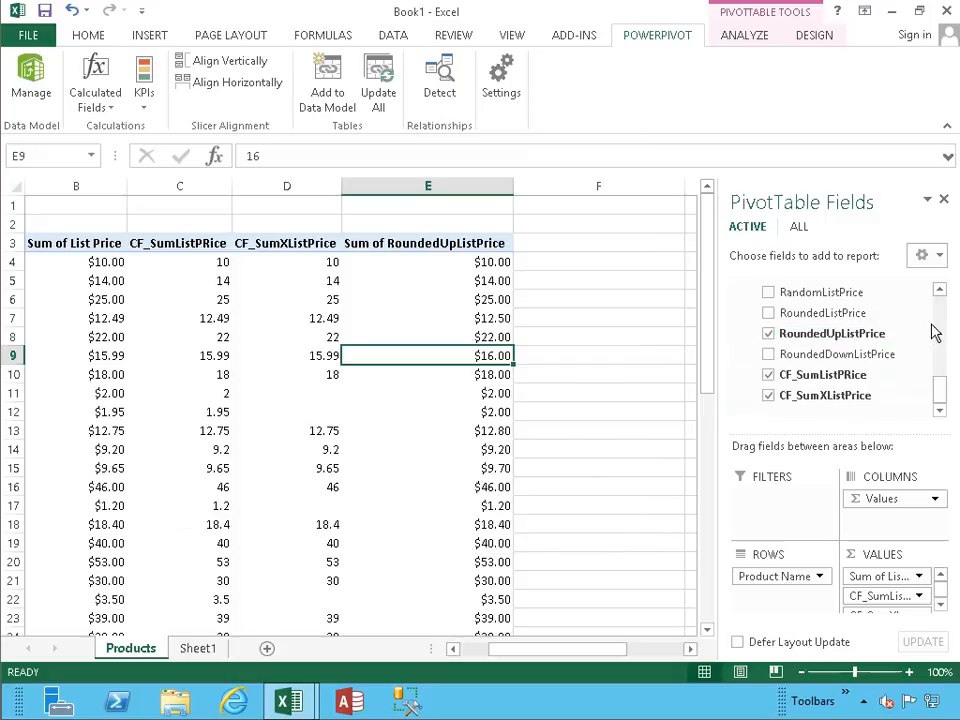
# - Add RandomListPrice to the PivotTable values to examine its column, and replace it with IntListPrice
pyautogui.click(940, 290)
pyautogui.click(940, 290)
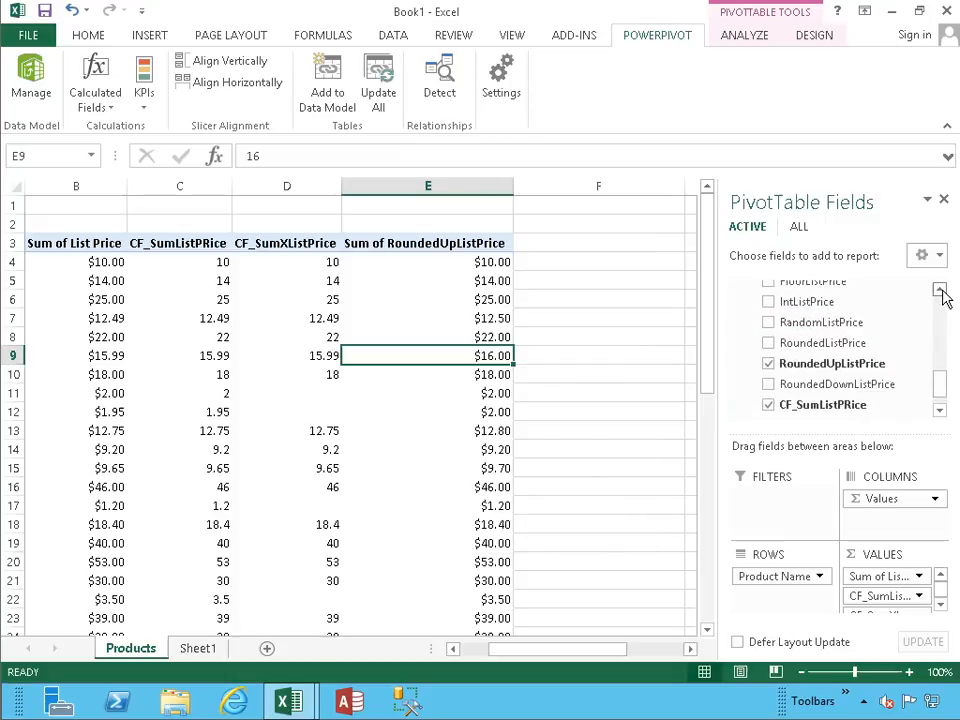
pyautogui.click(772, 324)
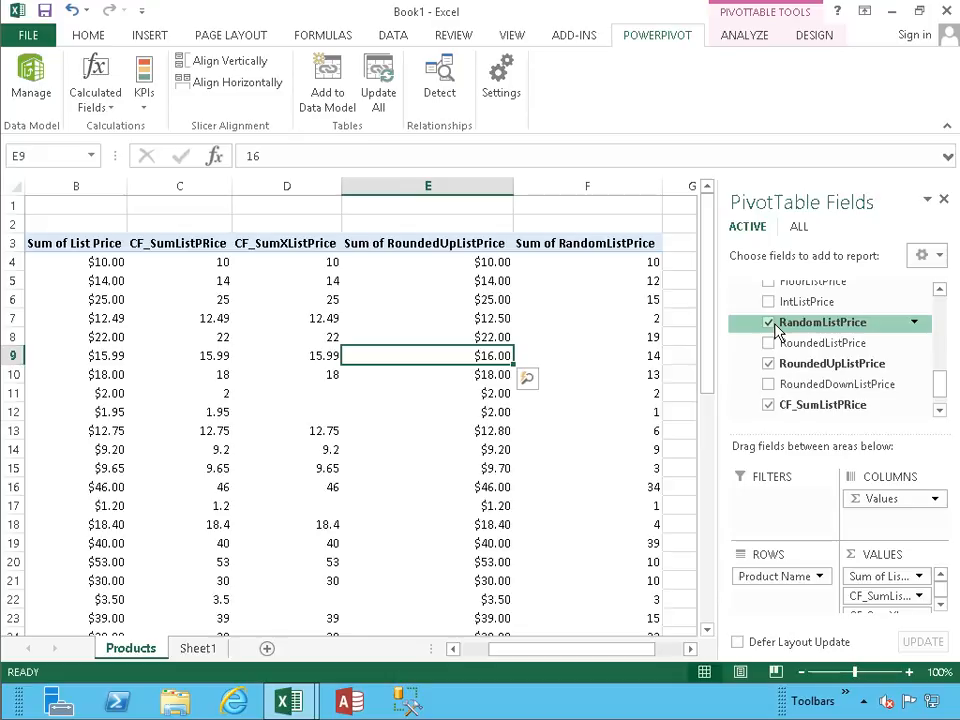
pyautogui.click(769, 303)
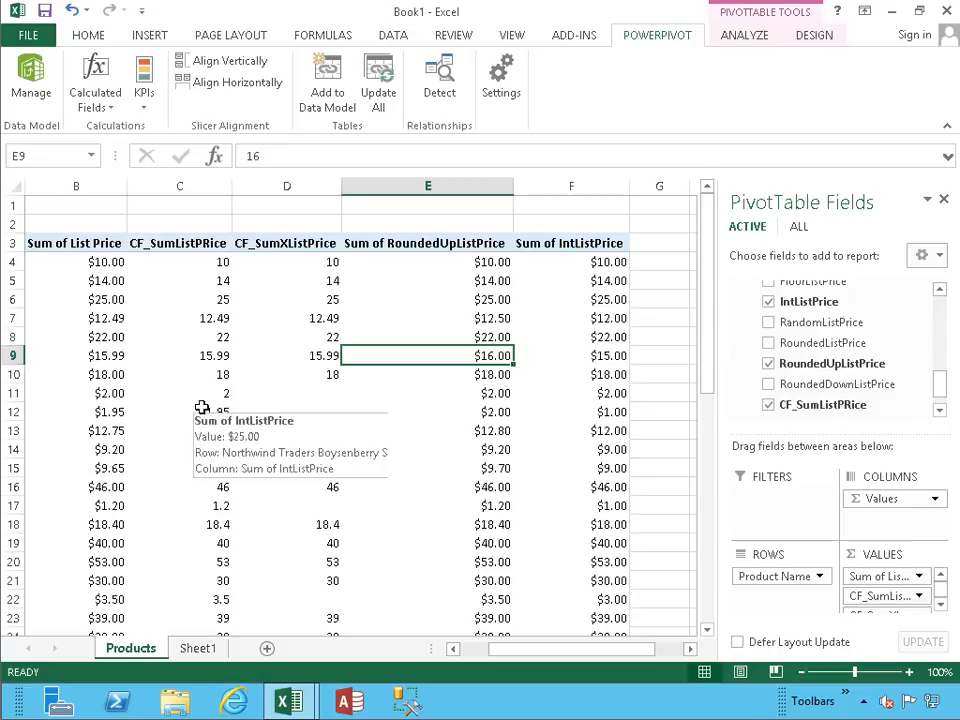
# - Locate the AbsoluteProfit field among the Products fields available for the PivotTable
pyautogui.click(940, 290)
pyautogui.click(940, 290)
pyautogui.click(940, 290)
pyautogui.click(940, 290)
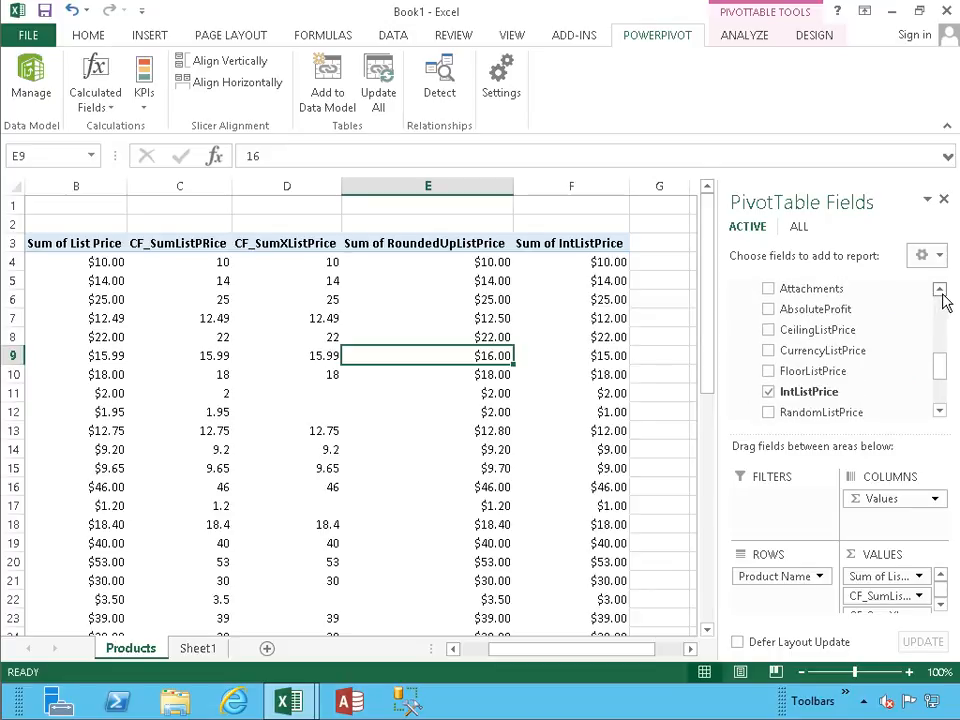
pyautogui.click(940, 290)
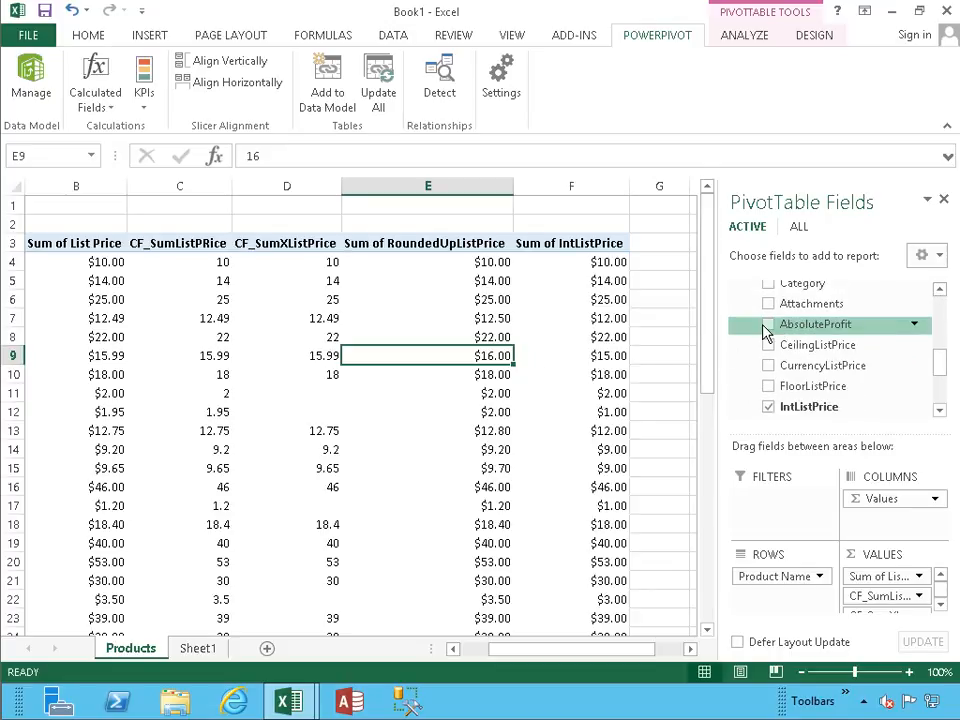